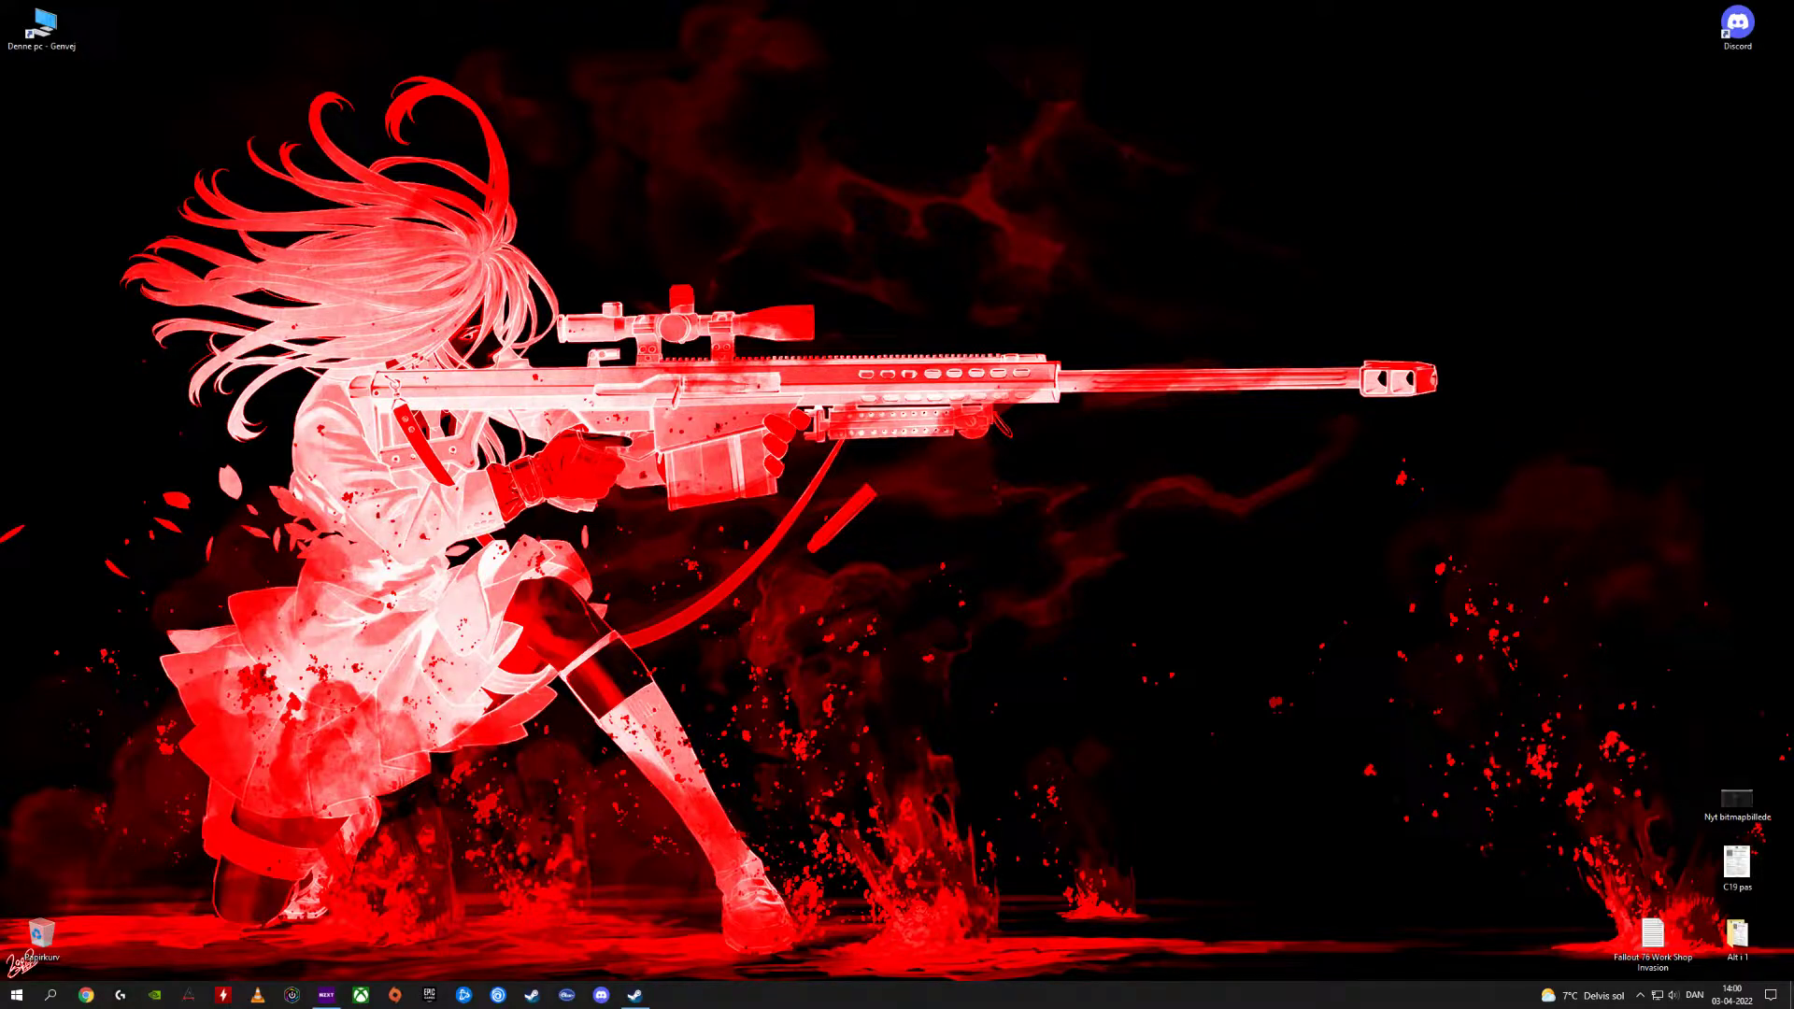
Center the Steam window and maximize it on the Fallout 76 library page.
{"action": "left_click_drag", "start_coordinate": [1658, 28], "coordinate": [686, 142]}
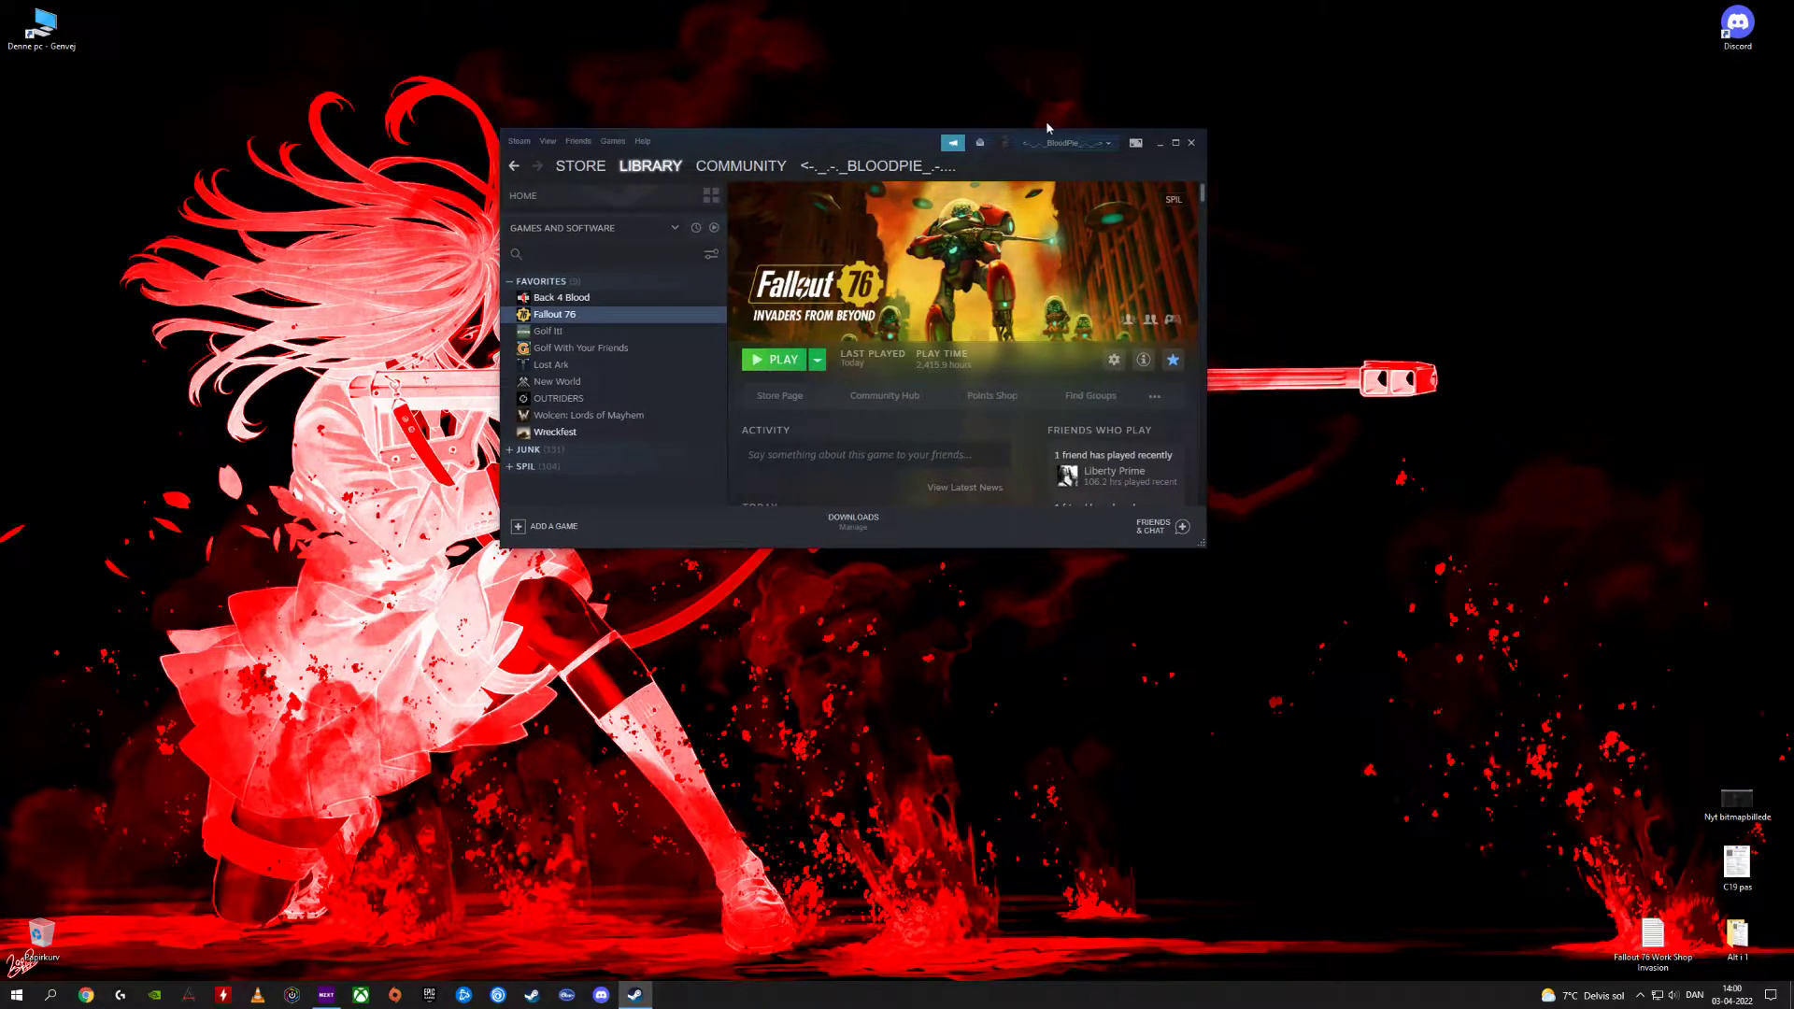
{"action": "left_click", "coordinate": [1175, 145]}
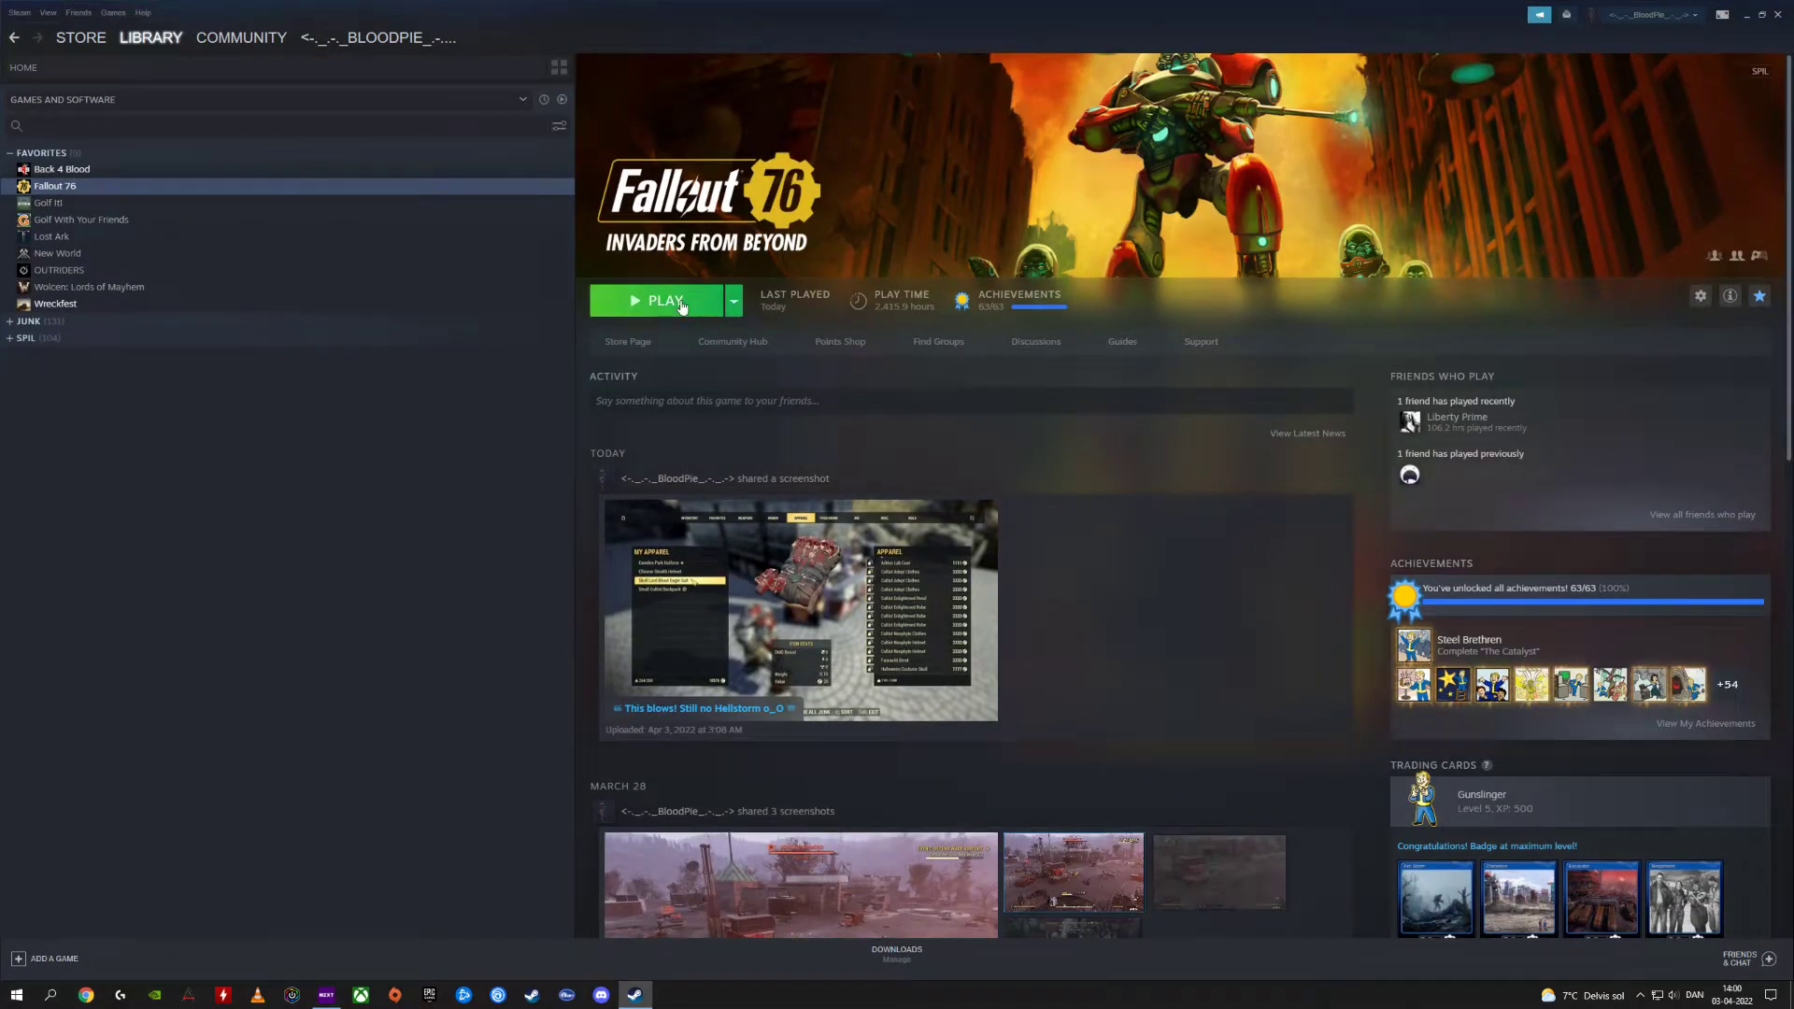
Go to the Fallout 76 Community Hub and open its Discussions forum.
{"action": "left_click", "coordinate": [734, 342]}
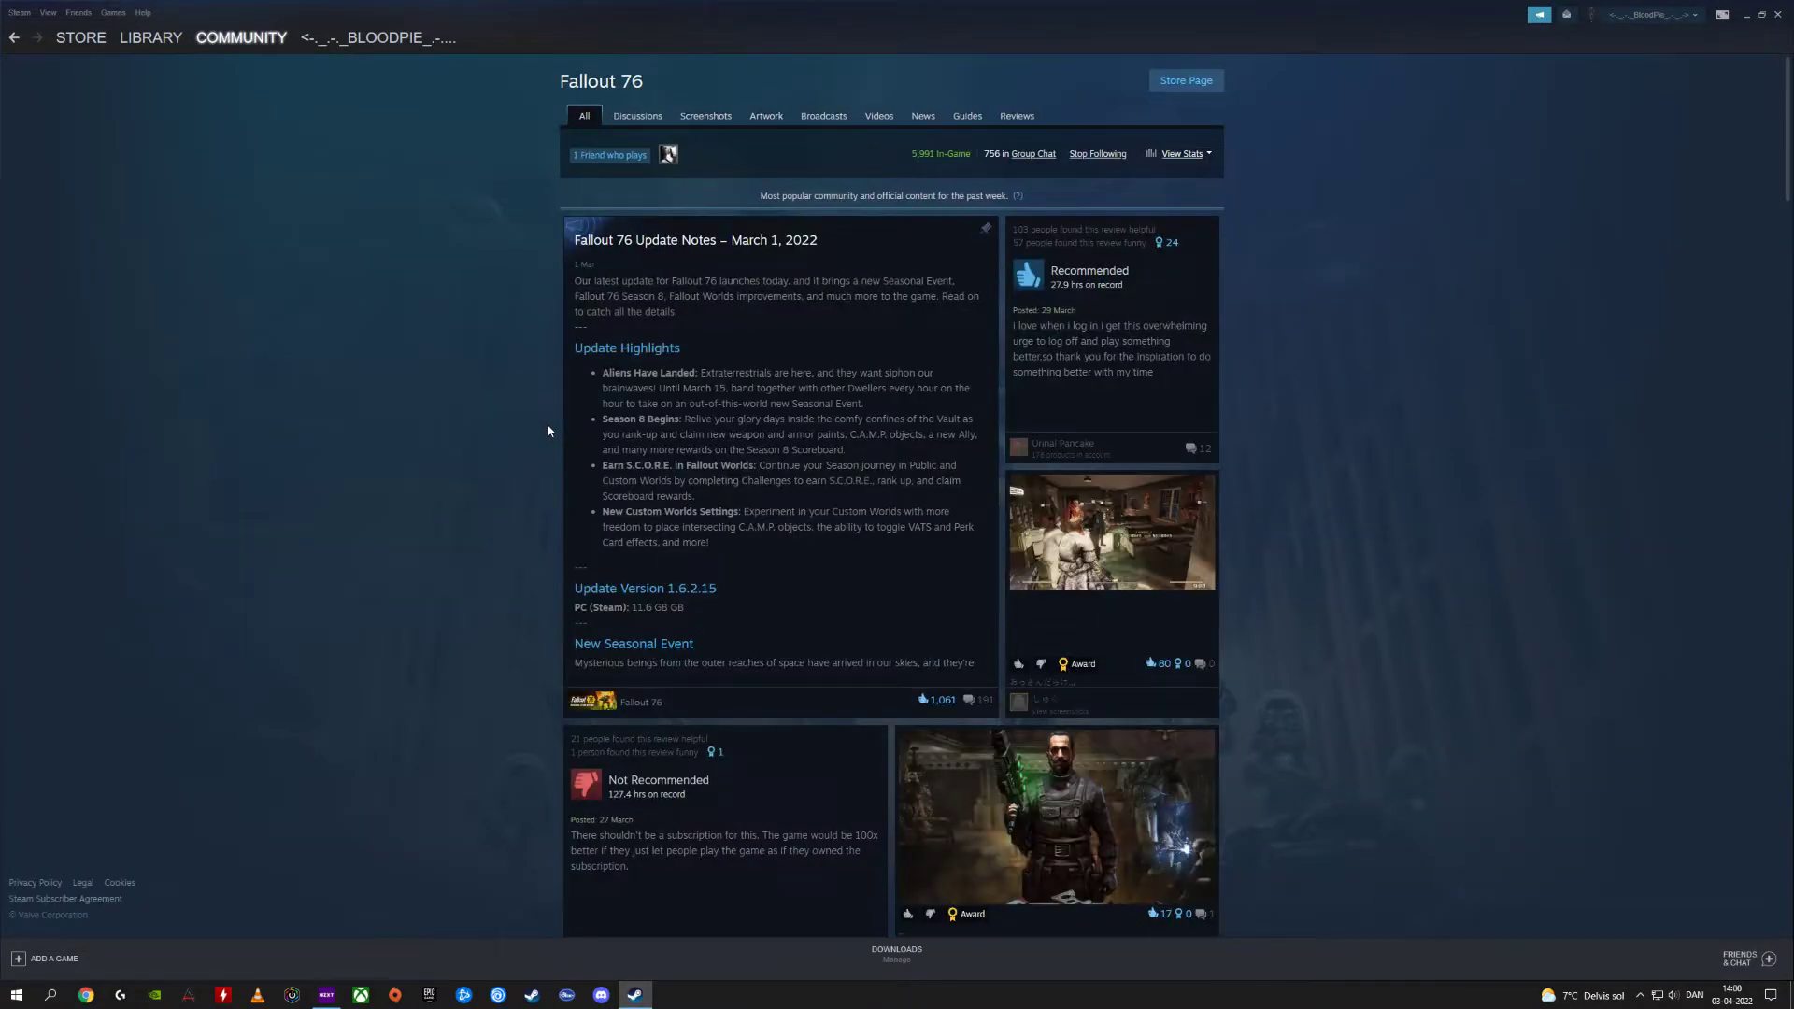
{"action": "left_click", "coordinate": [643, 122]}
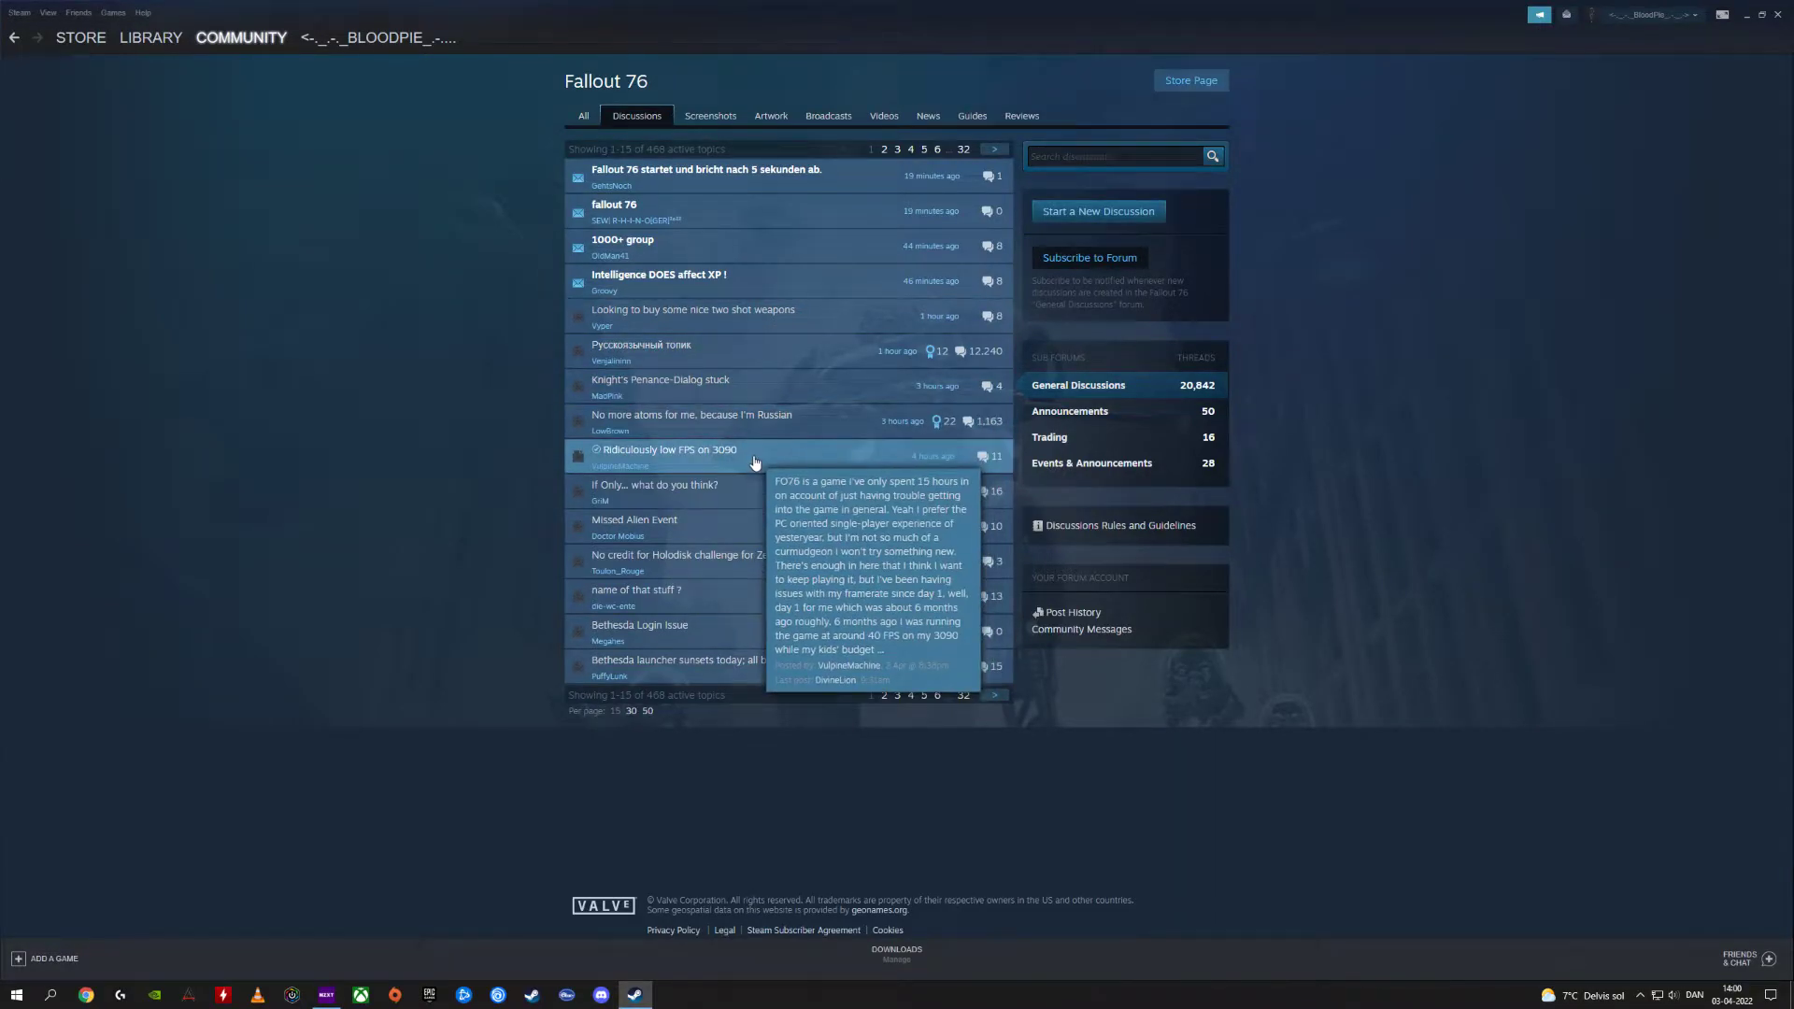
Open the 'Ridiculously low FPS on 3090' thread and scroll to its accepted V-sync answer.
{"action": "left_click", "coordinate": [750, 467]}
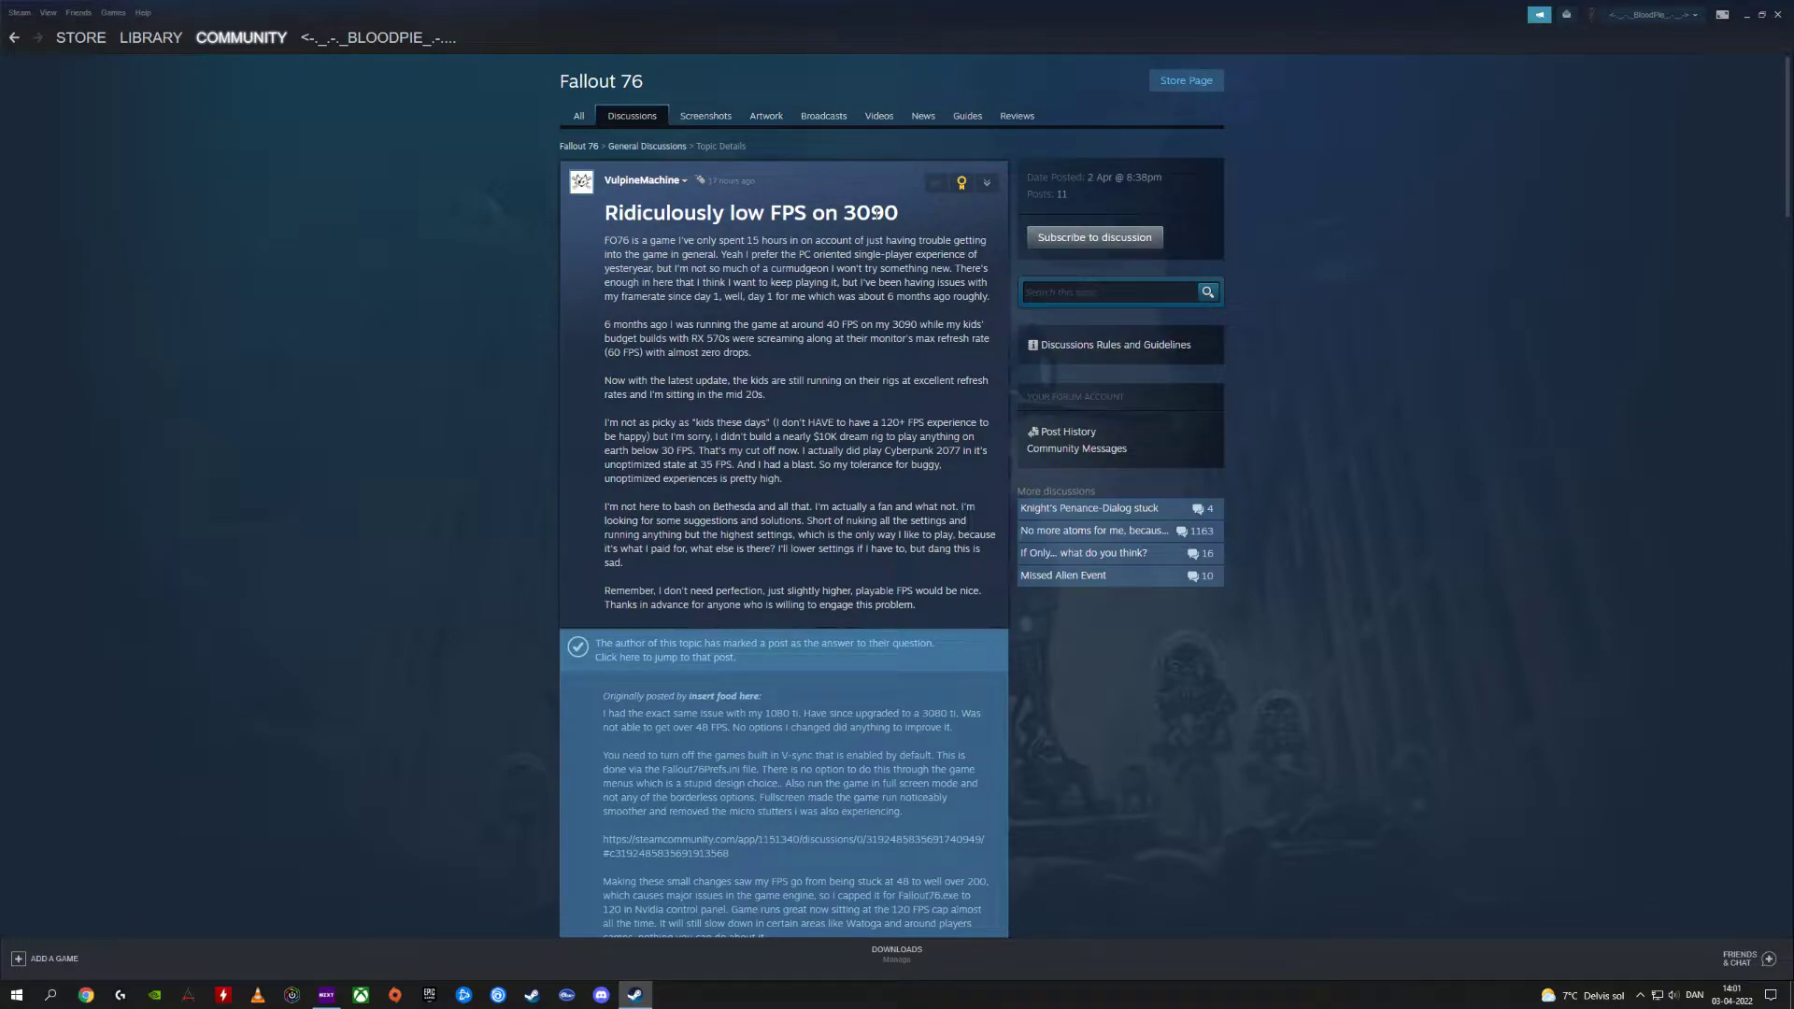
{"action": "scroll", "coordinate": [484, 542], "scroll_direction": "down", "scroll_amount": 3}
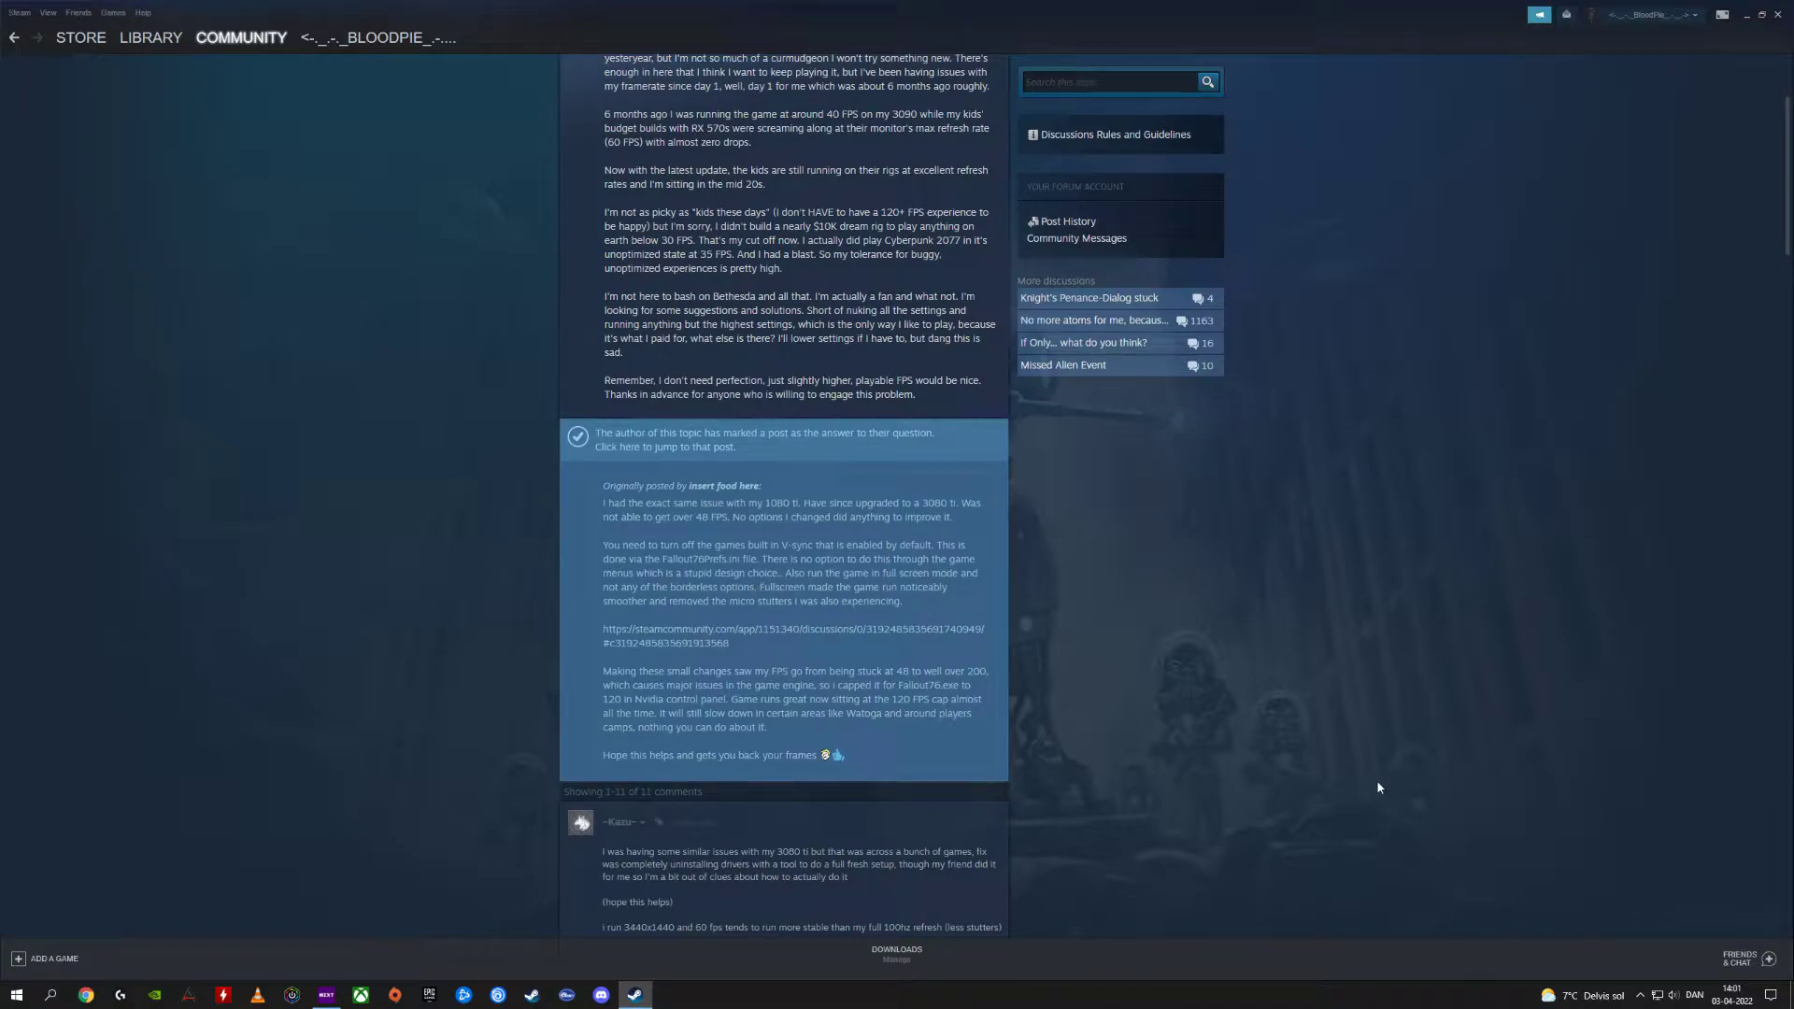
Restore Steam to a window and launch NVIDIA Kontrolpanel from the tray's NVIDIA icon.
{"action": "left_click", "coordinate": [1762, 14]}
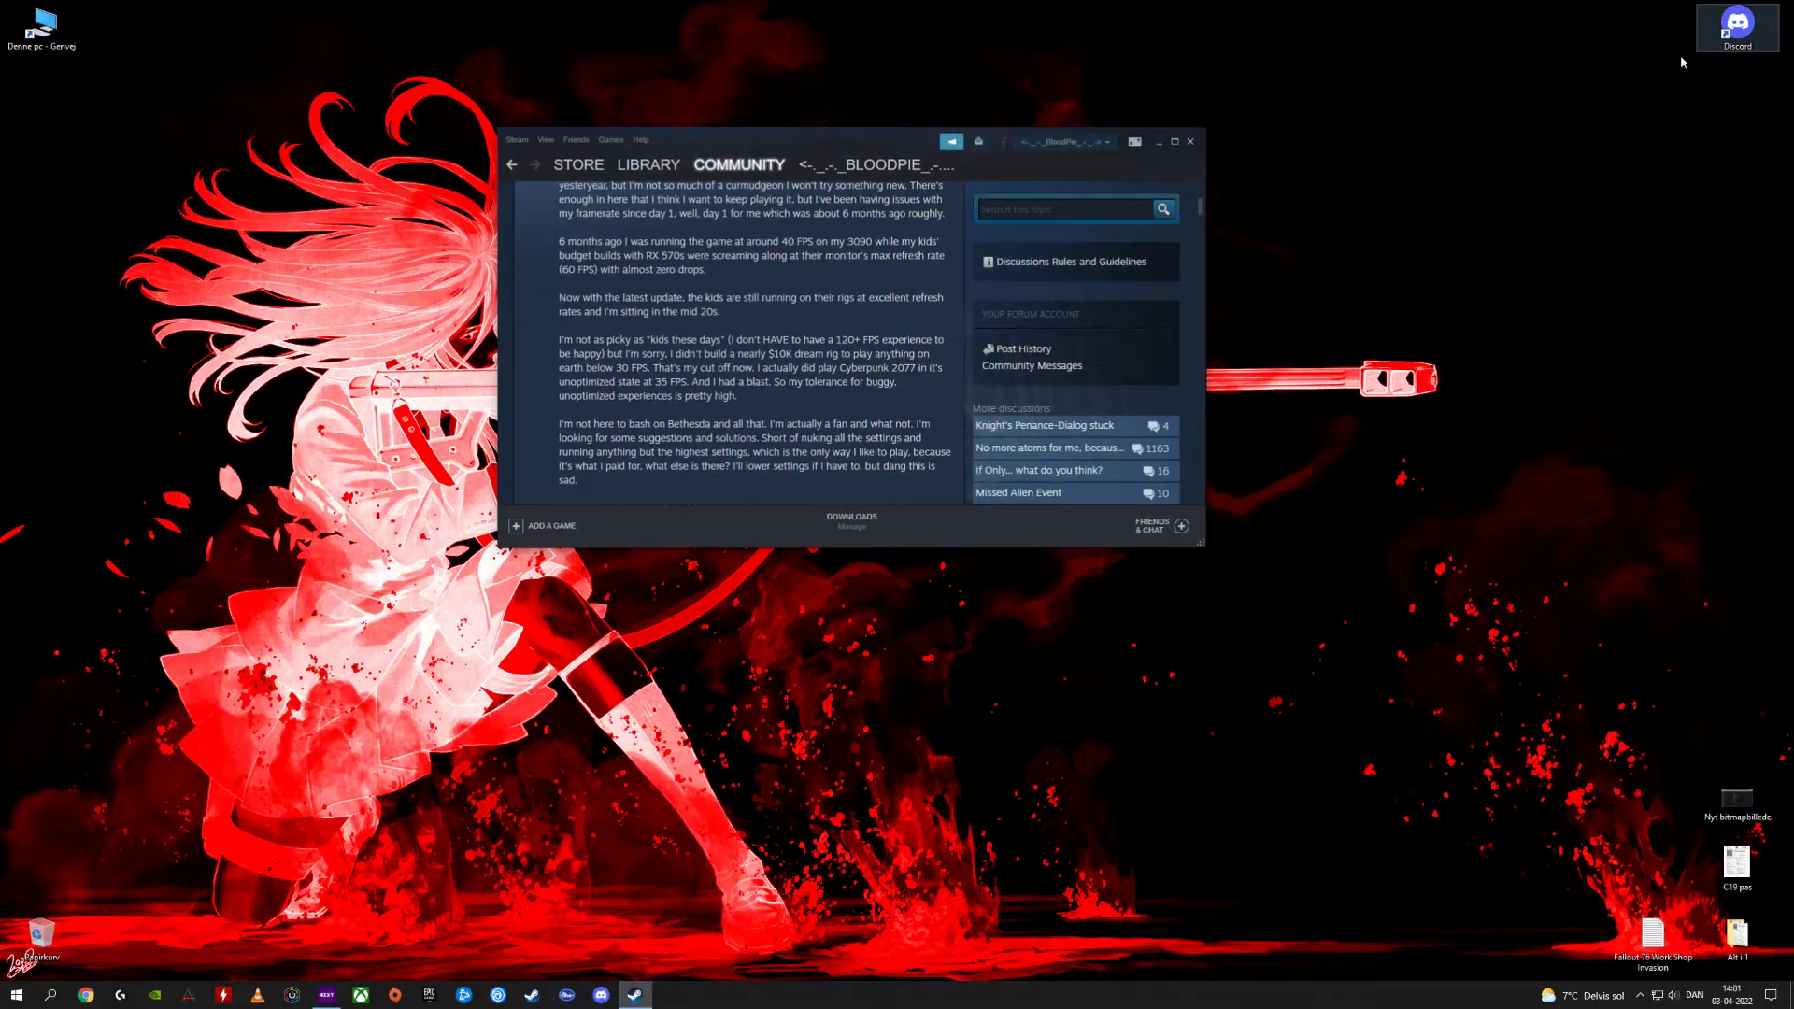
{"action": "left_click", "coordinate": [1639, 996]}
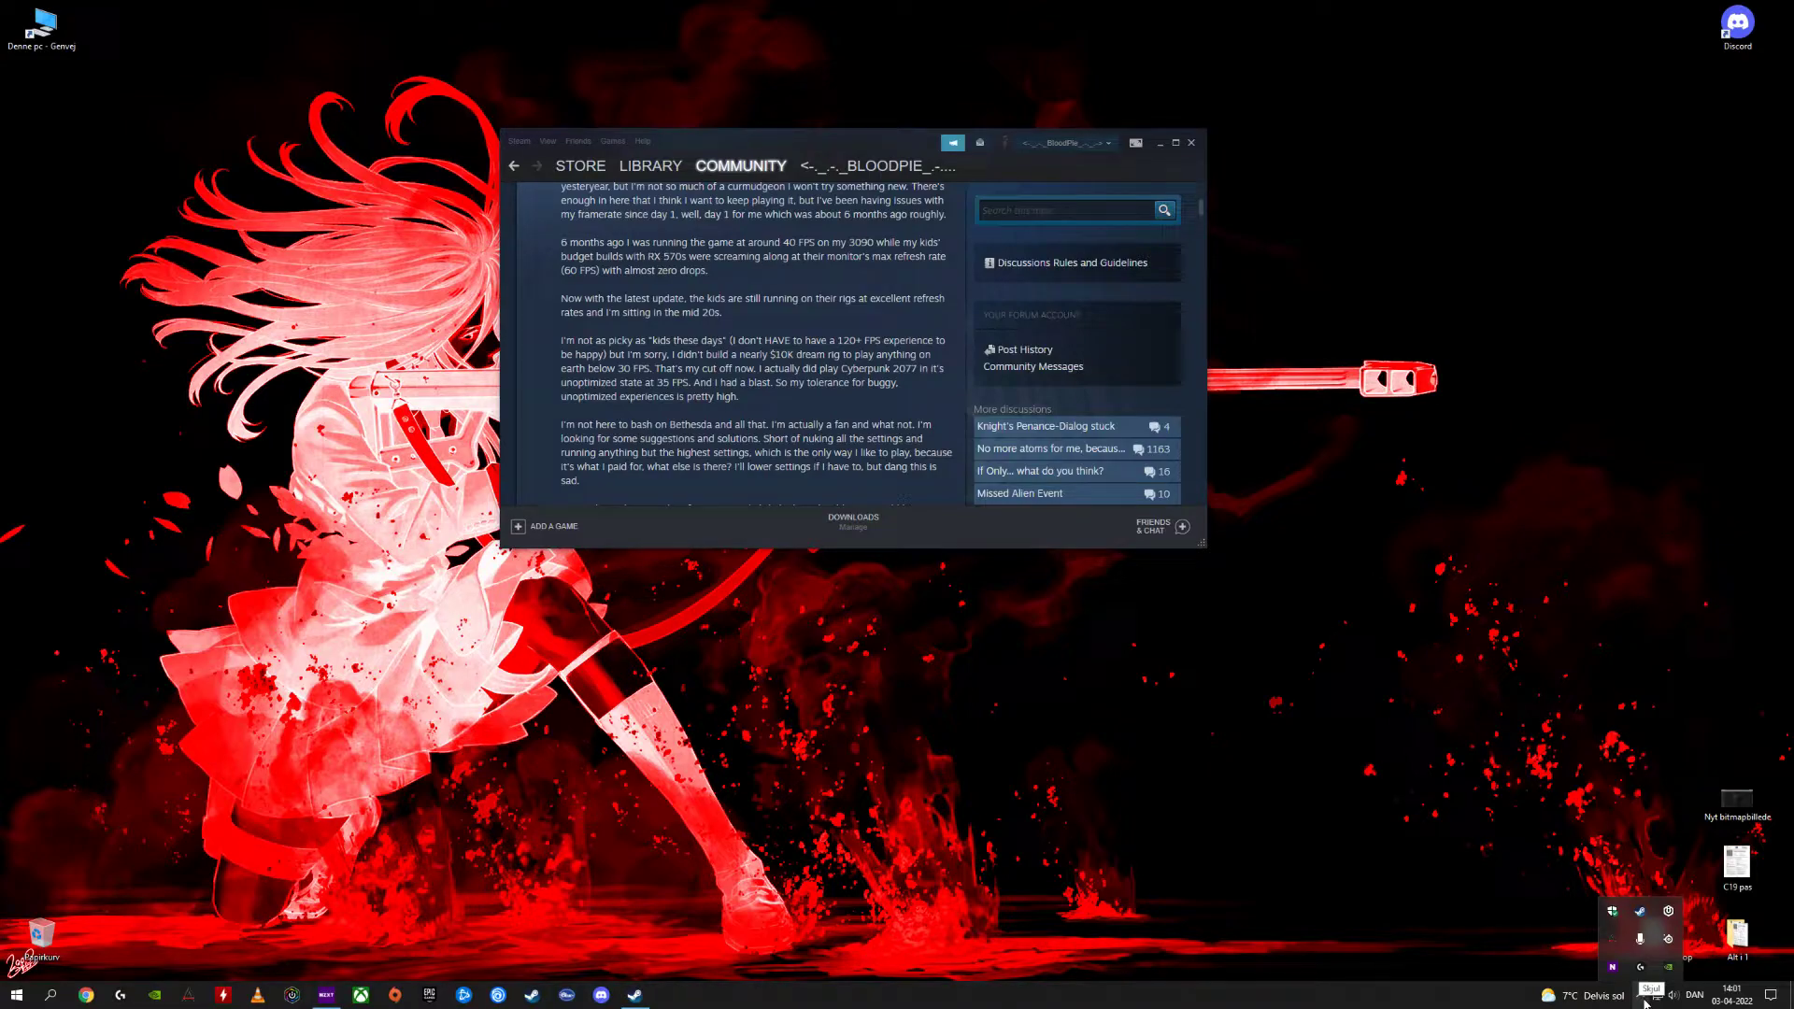
{"action": "right_click", "coordinate": [1668, 969]}
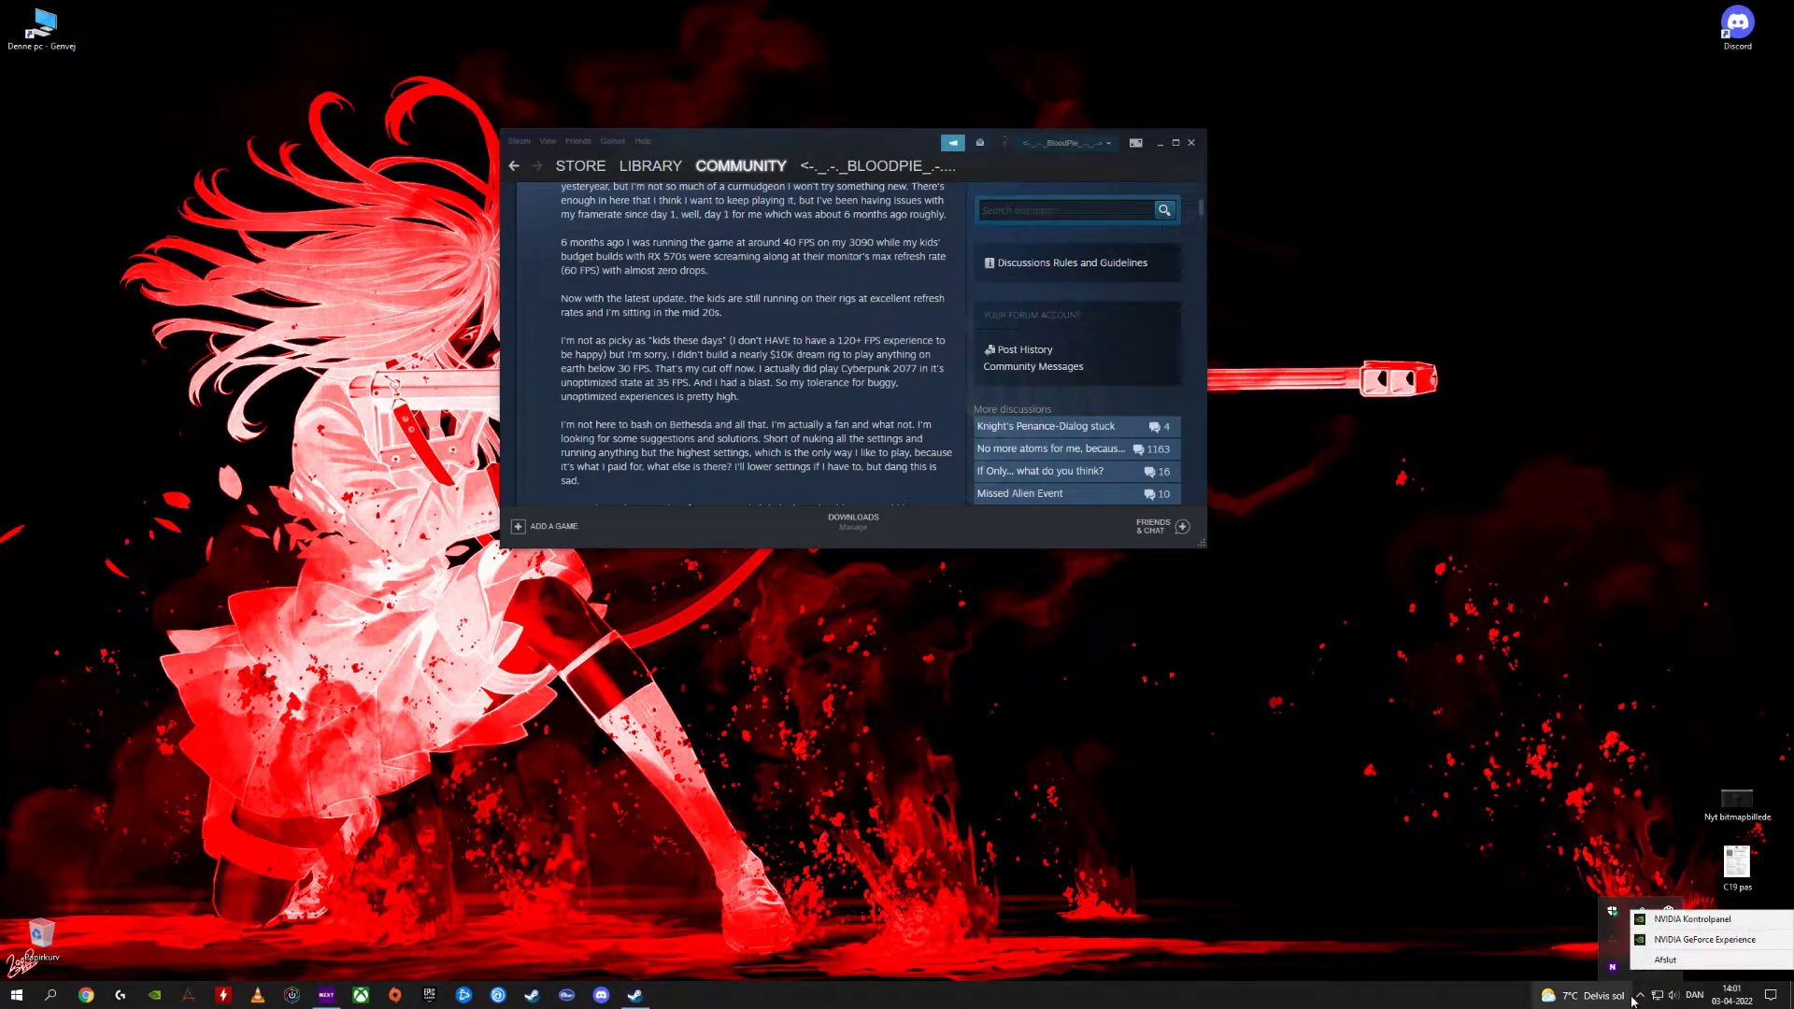
{"action": "left_click", "coordinate": [1672, 988]}
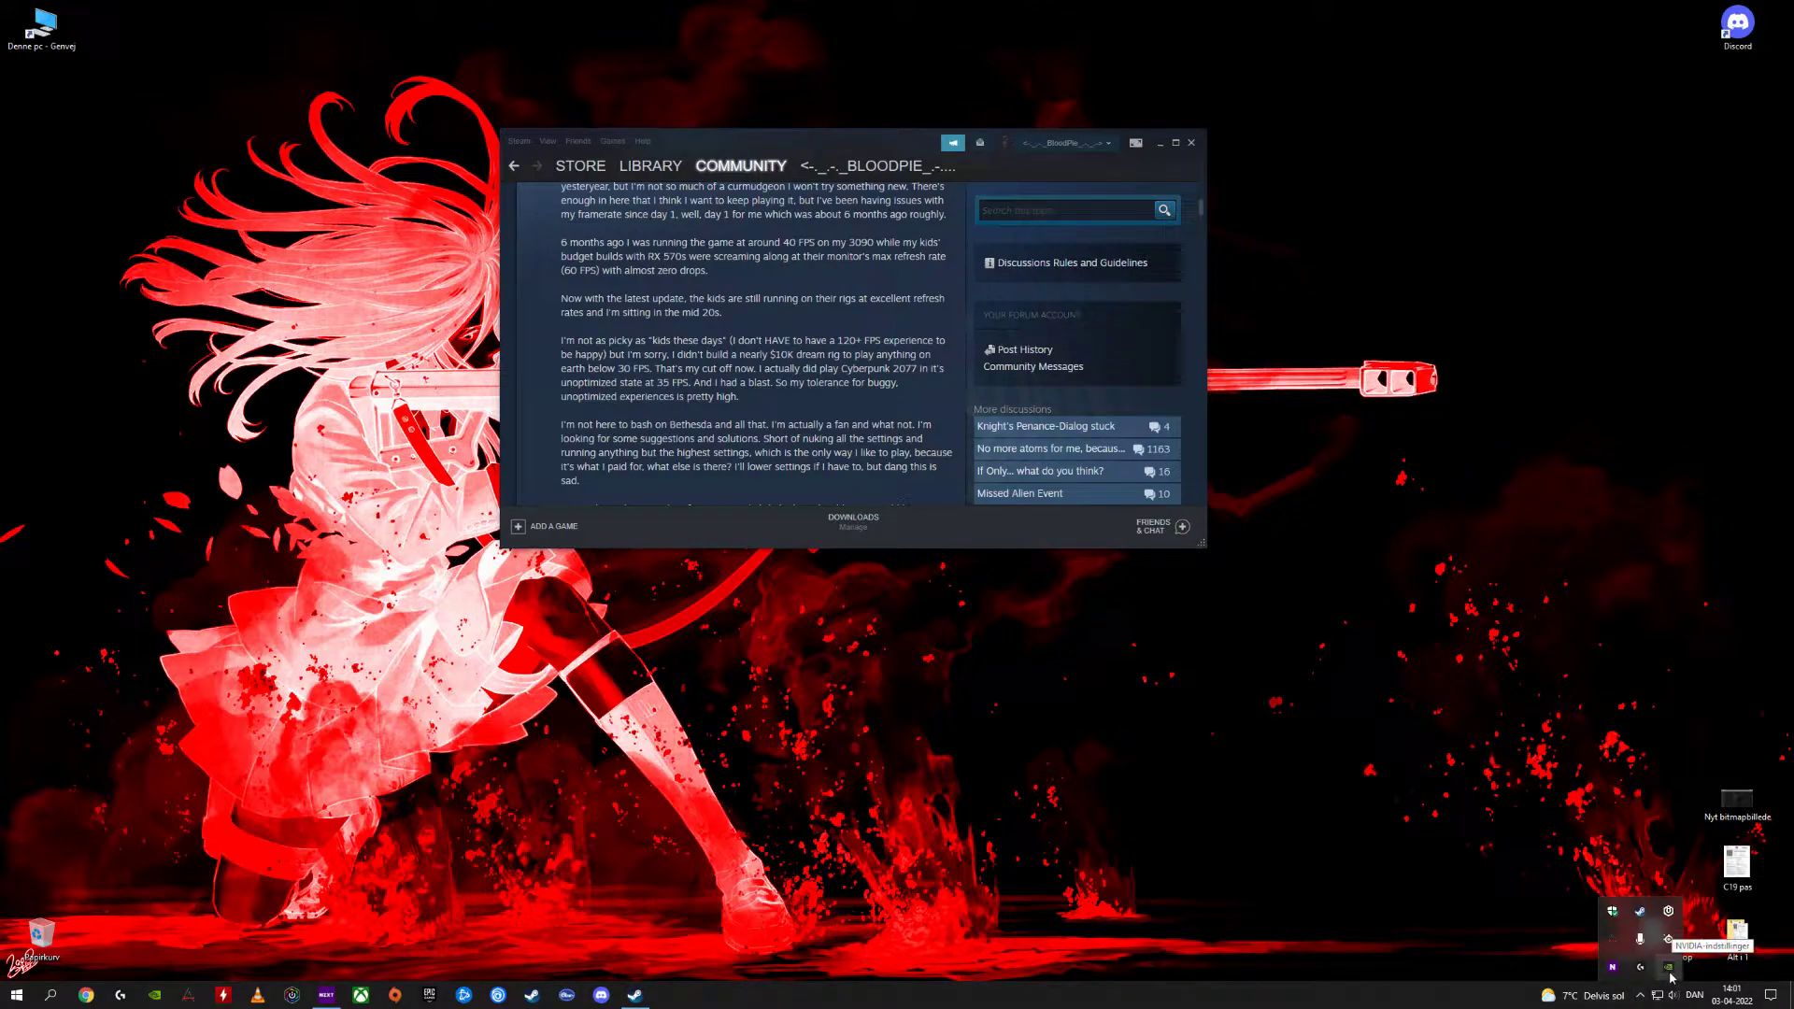
{"action": "right_click", "coordinate": [1670, 971]}
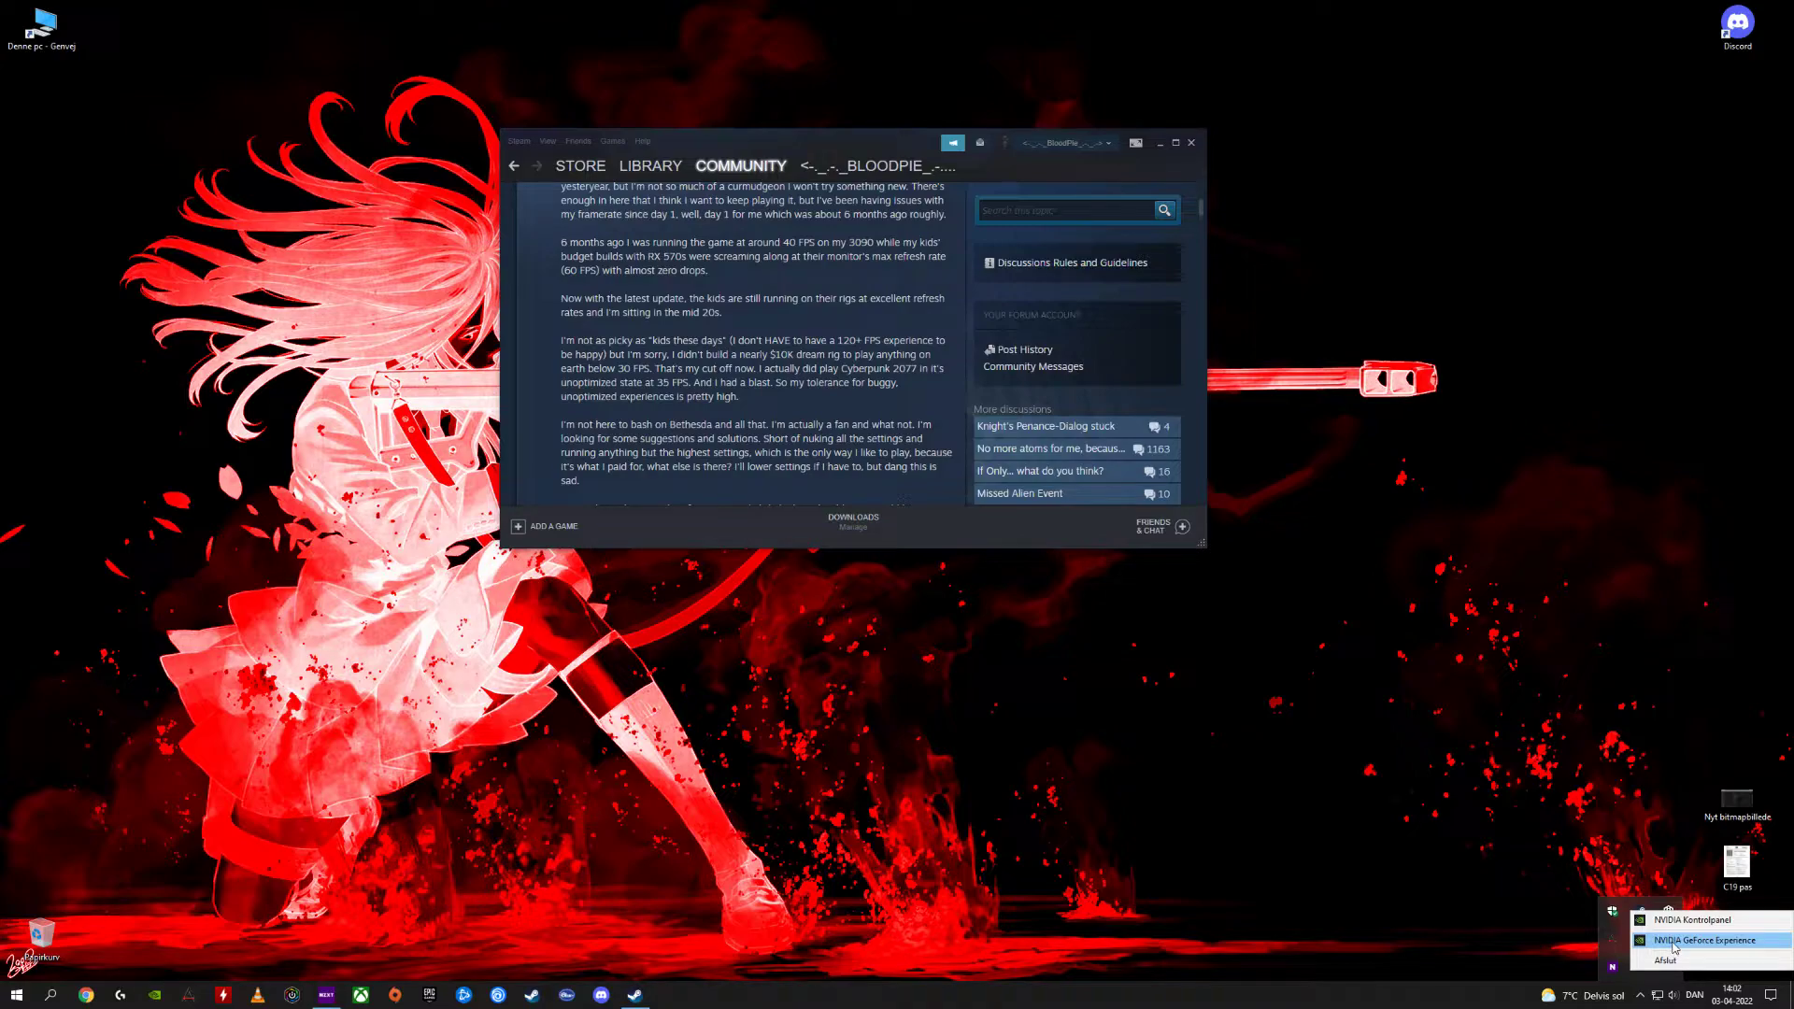
{"action": "left_click", "coordinate": [1681, 923]}
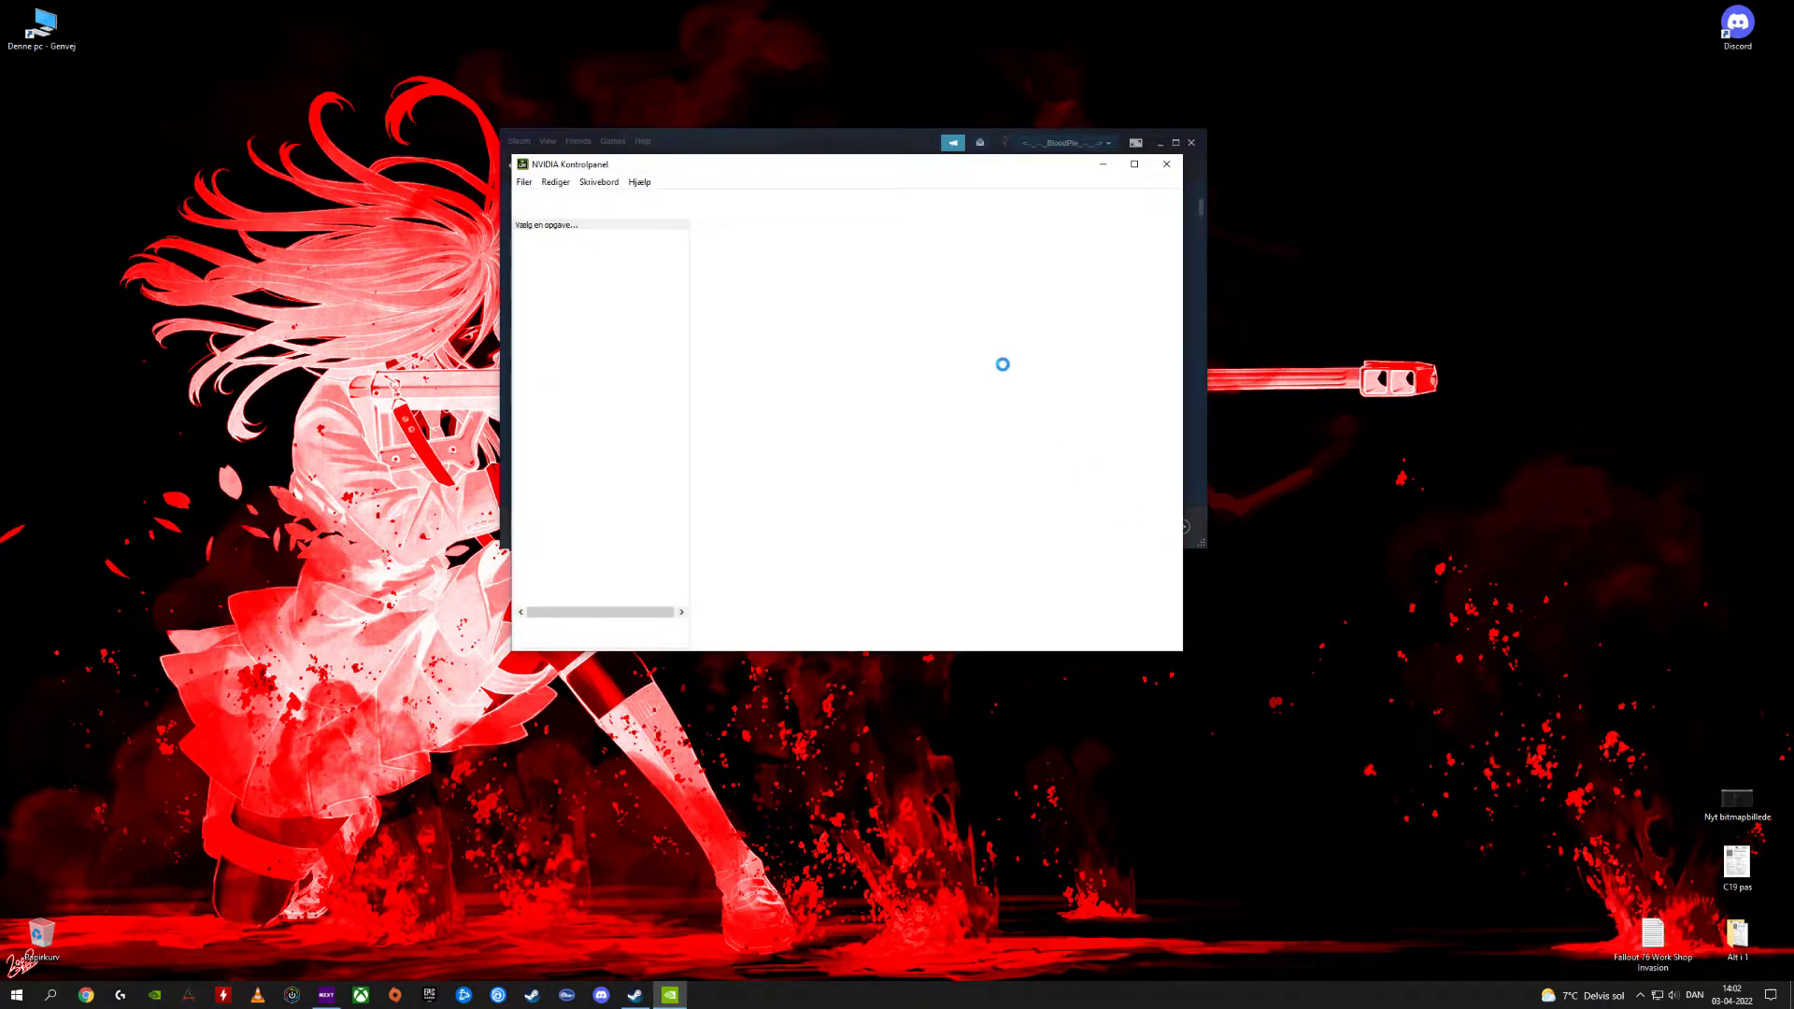
Maximize the panel and select Fallout 76 under Programindstillinger.
{"action": "left_click", "coordinate": [1135, 166]}
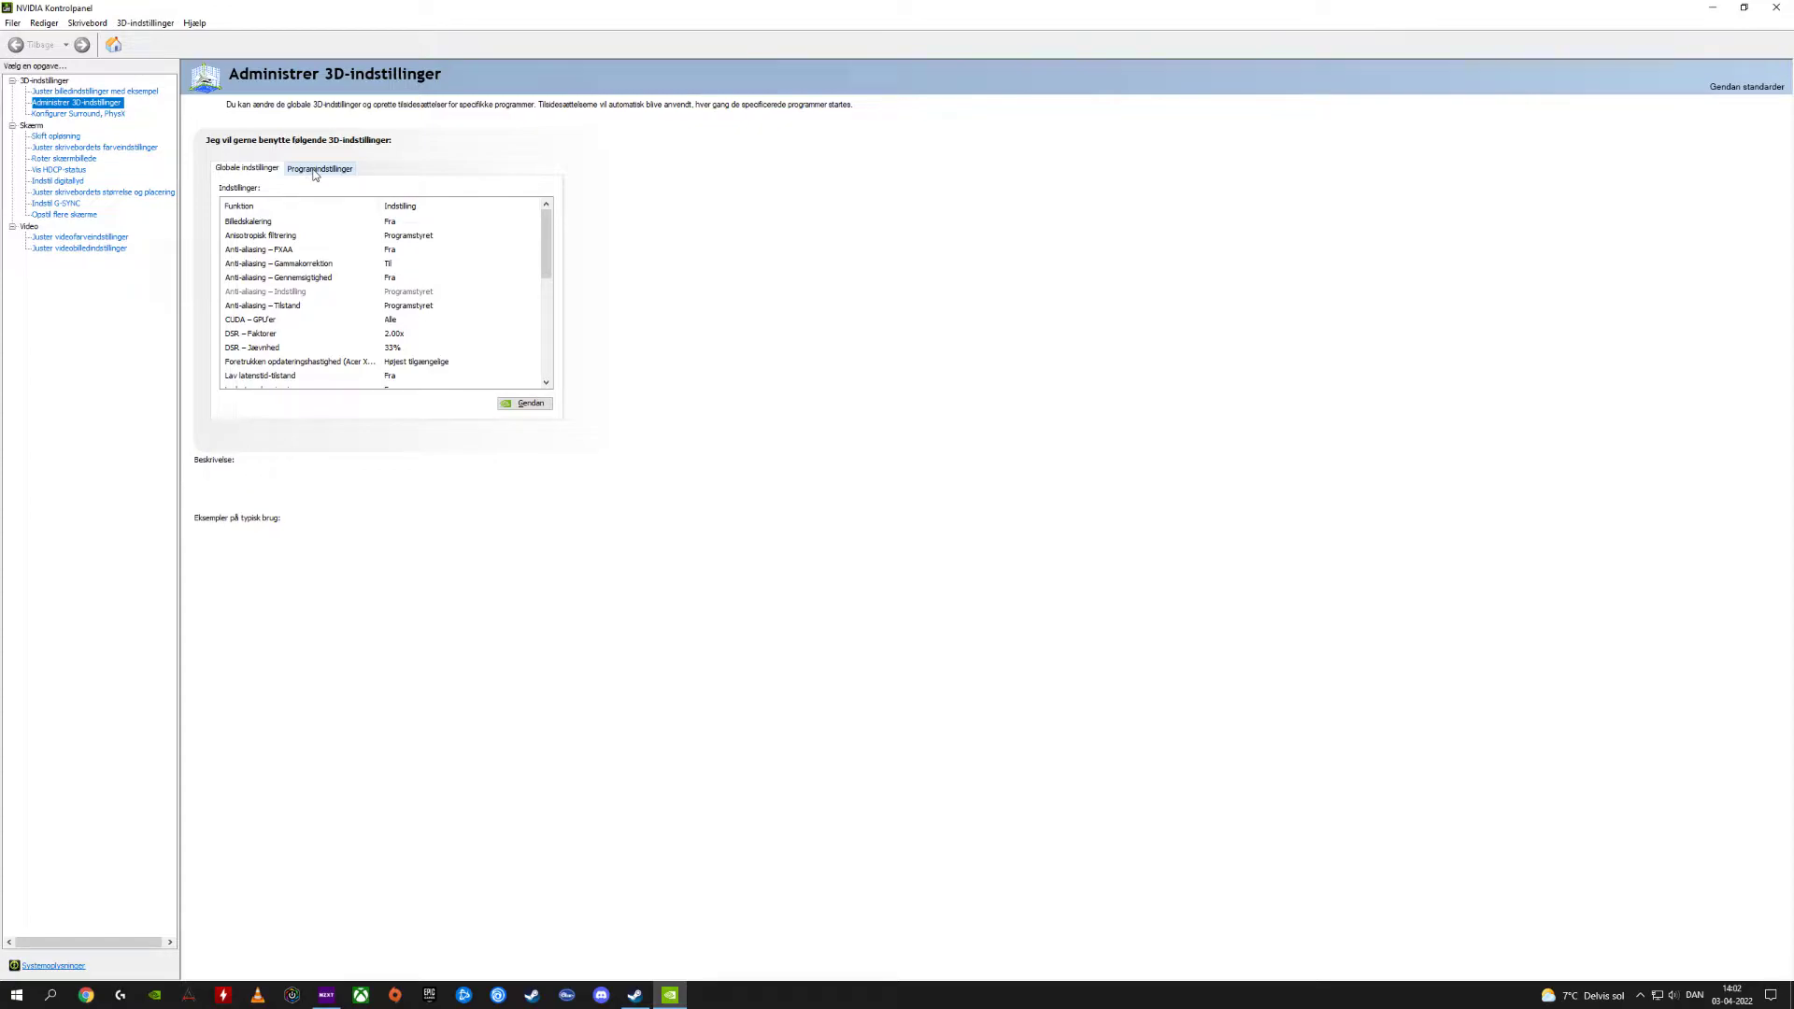
{"action": "left_click", "coordinate": [313, 169]}
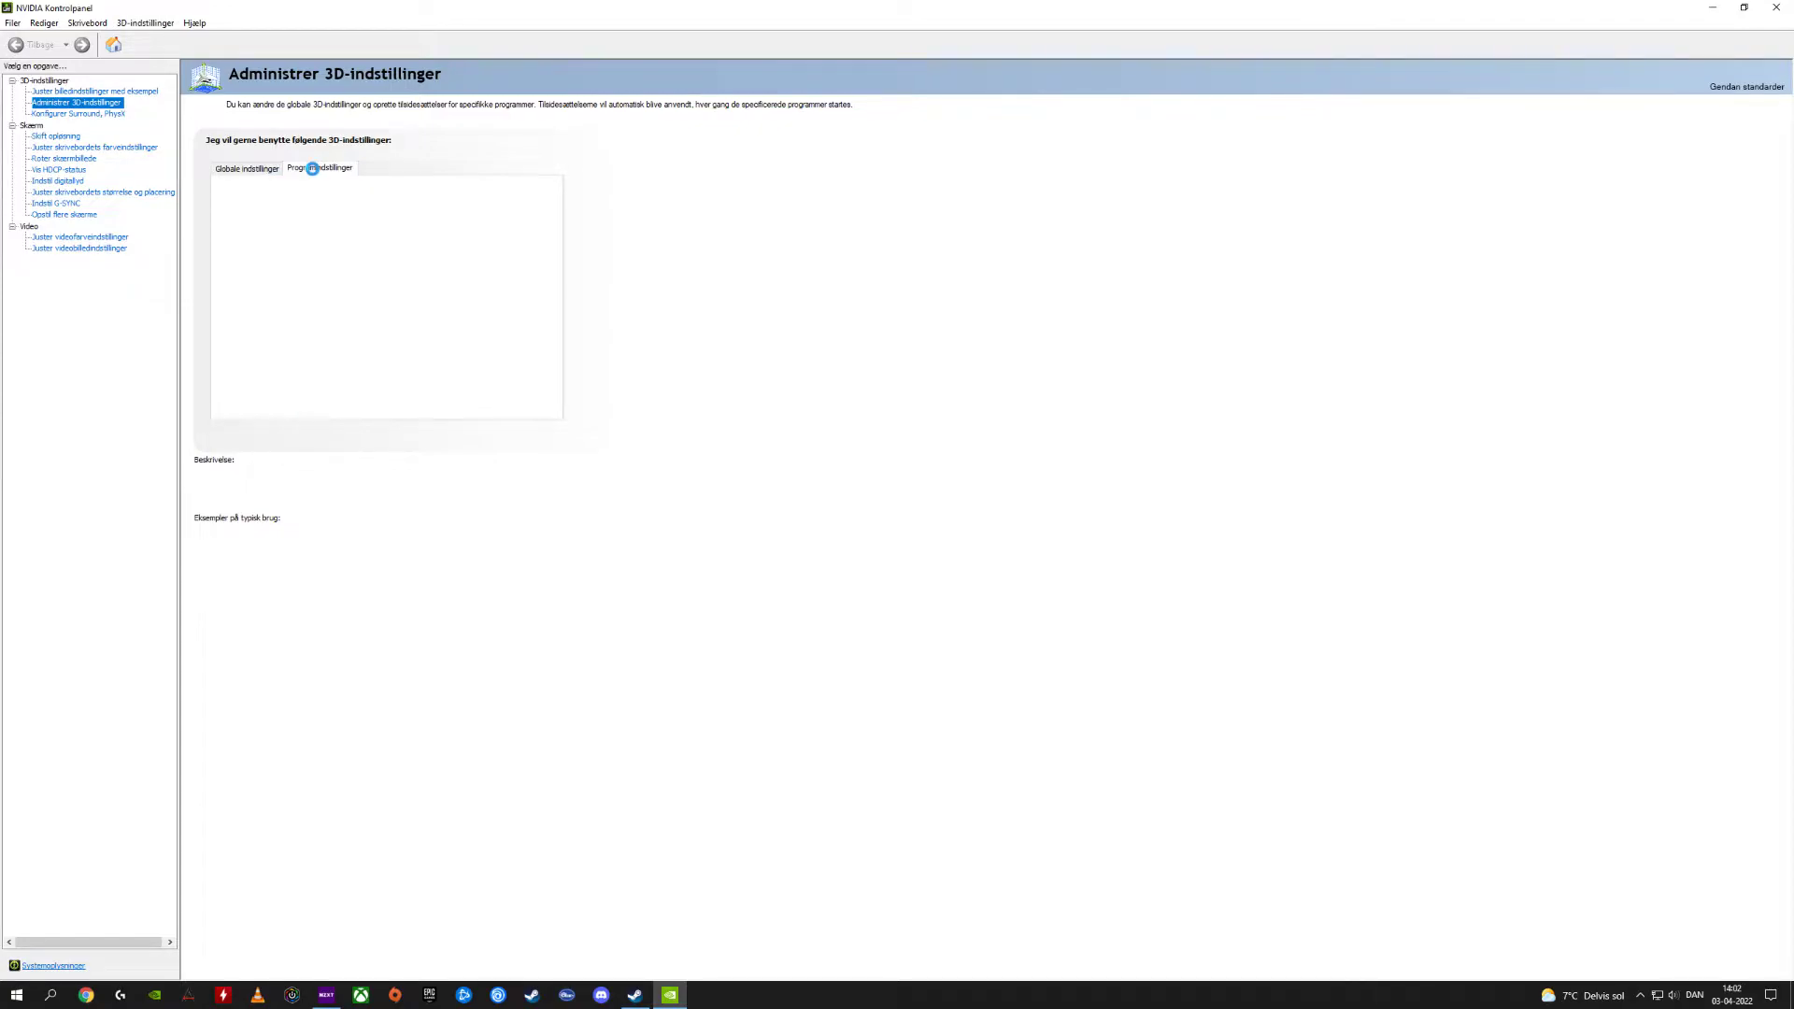
{"action": "left_click", "coordinate": [299, 204]}
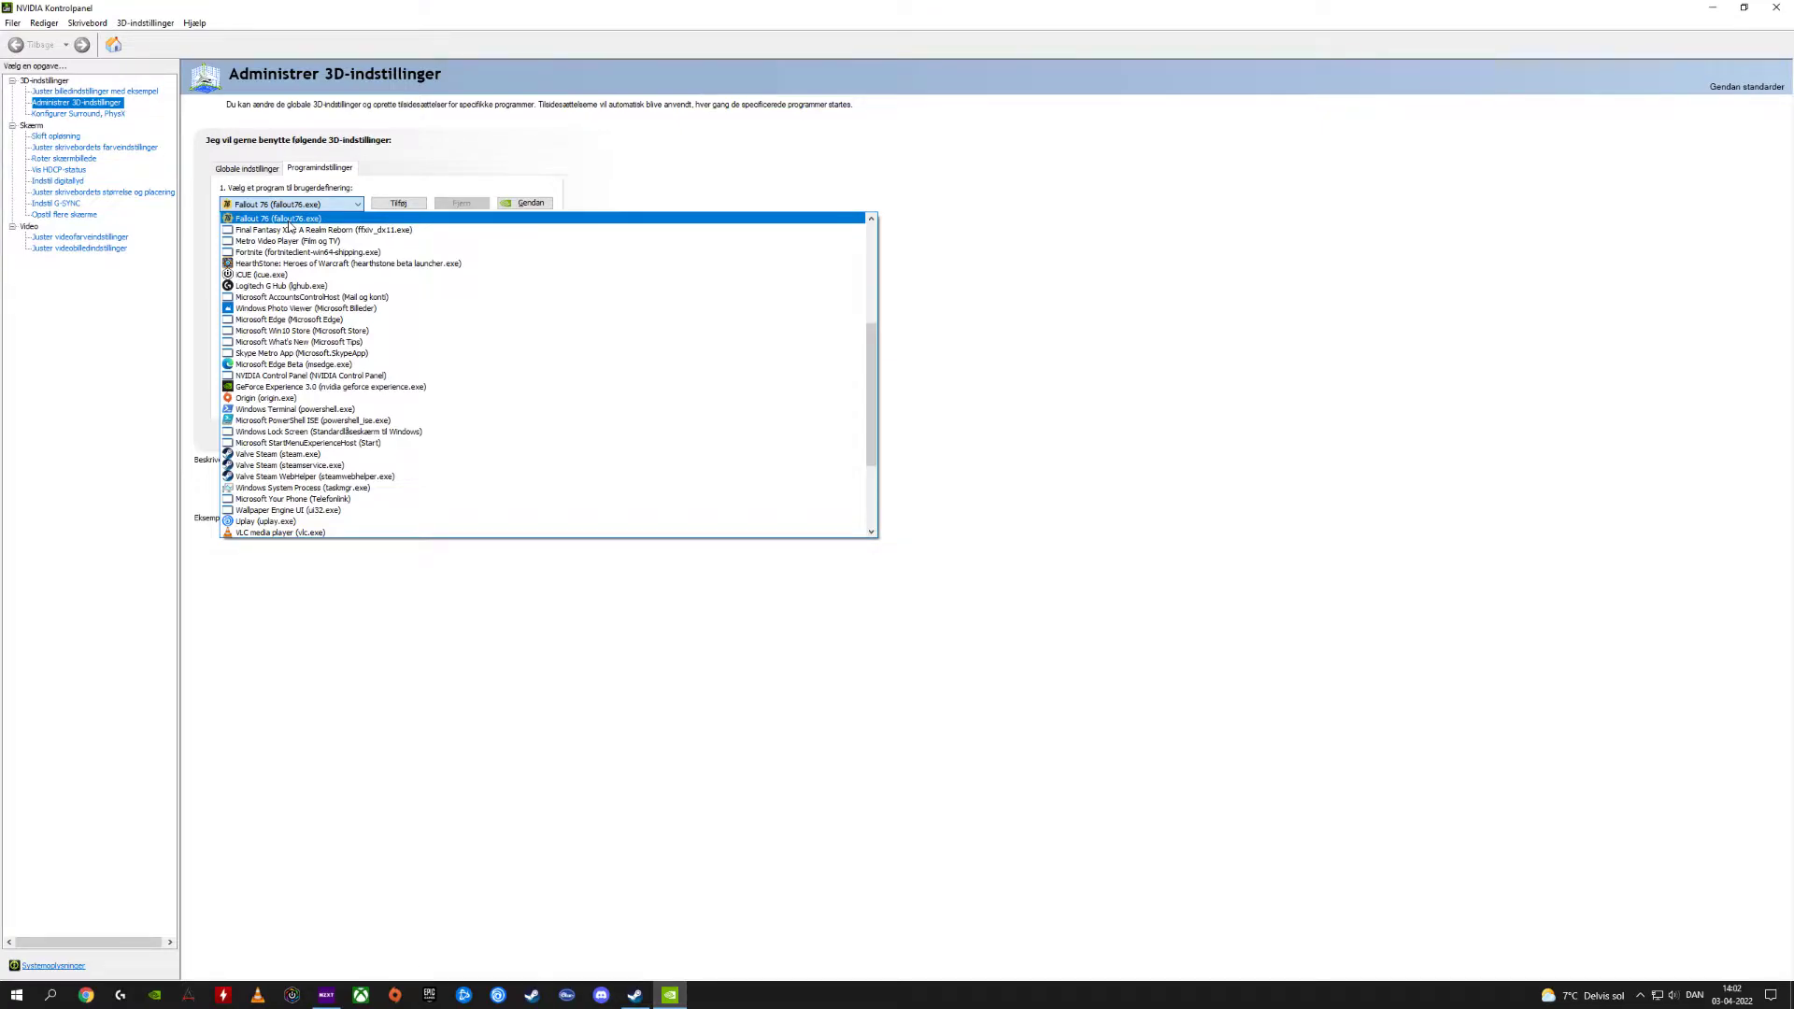
{"action": "left_click", "coordinate": [288, 220]}
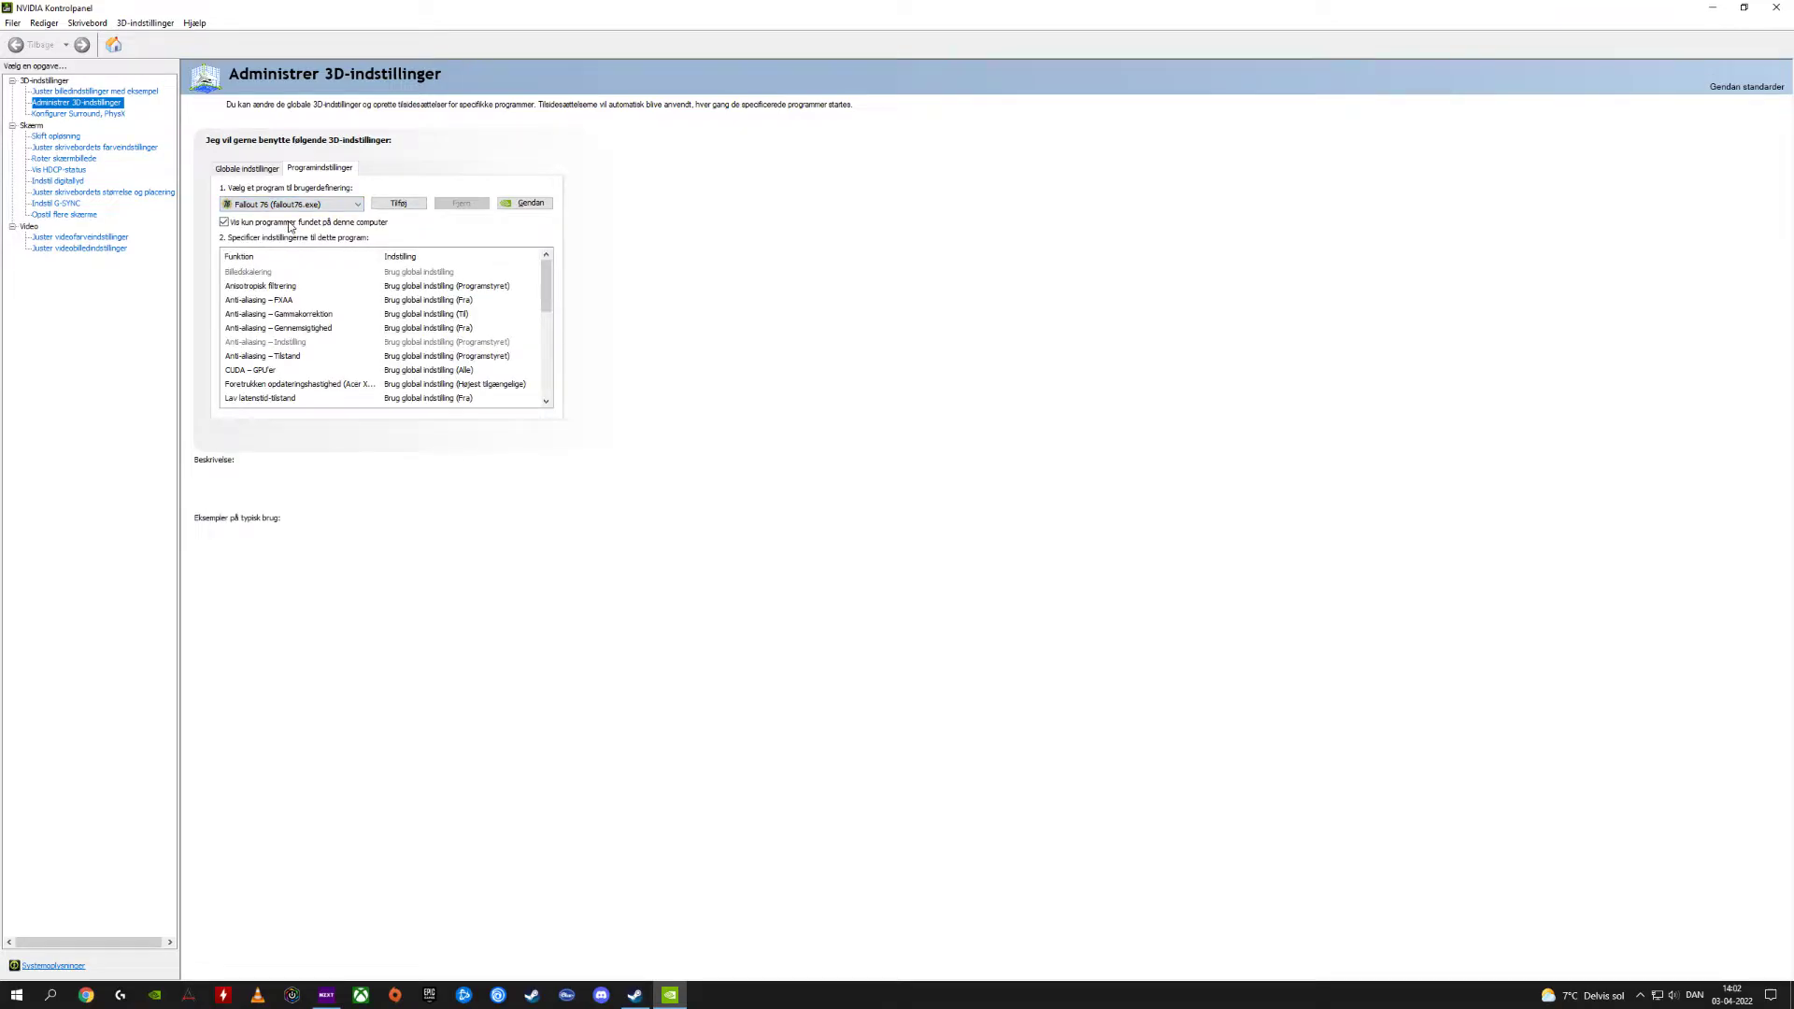
{"action": "left_click", "coordinate": [283, 205]}
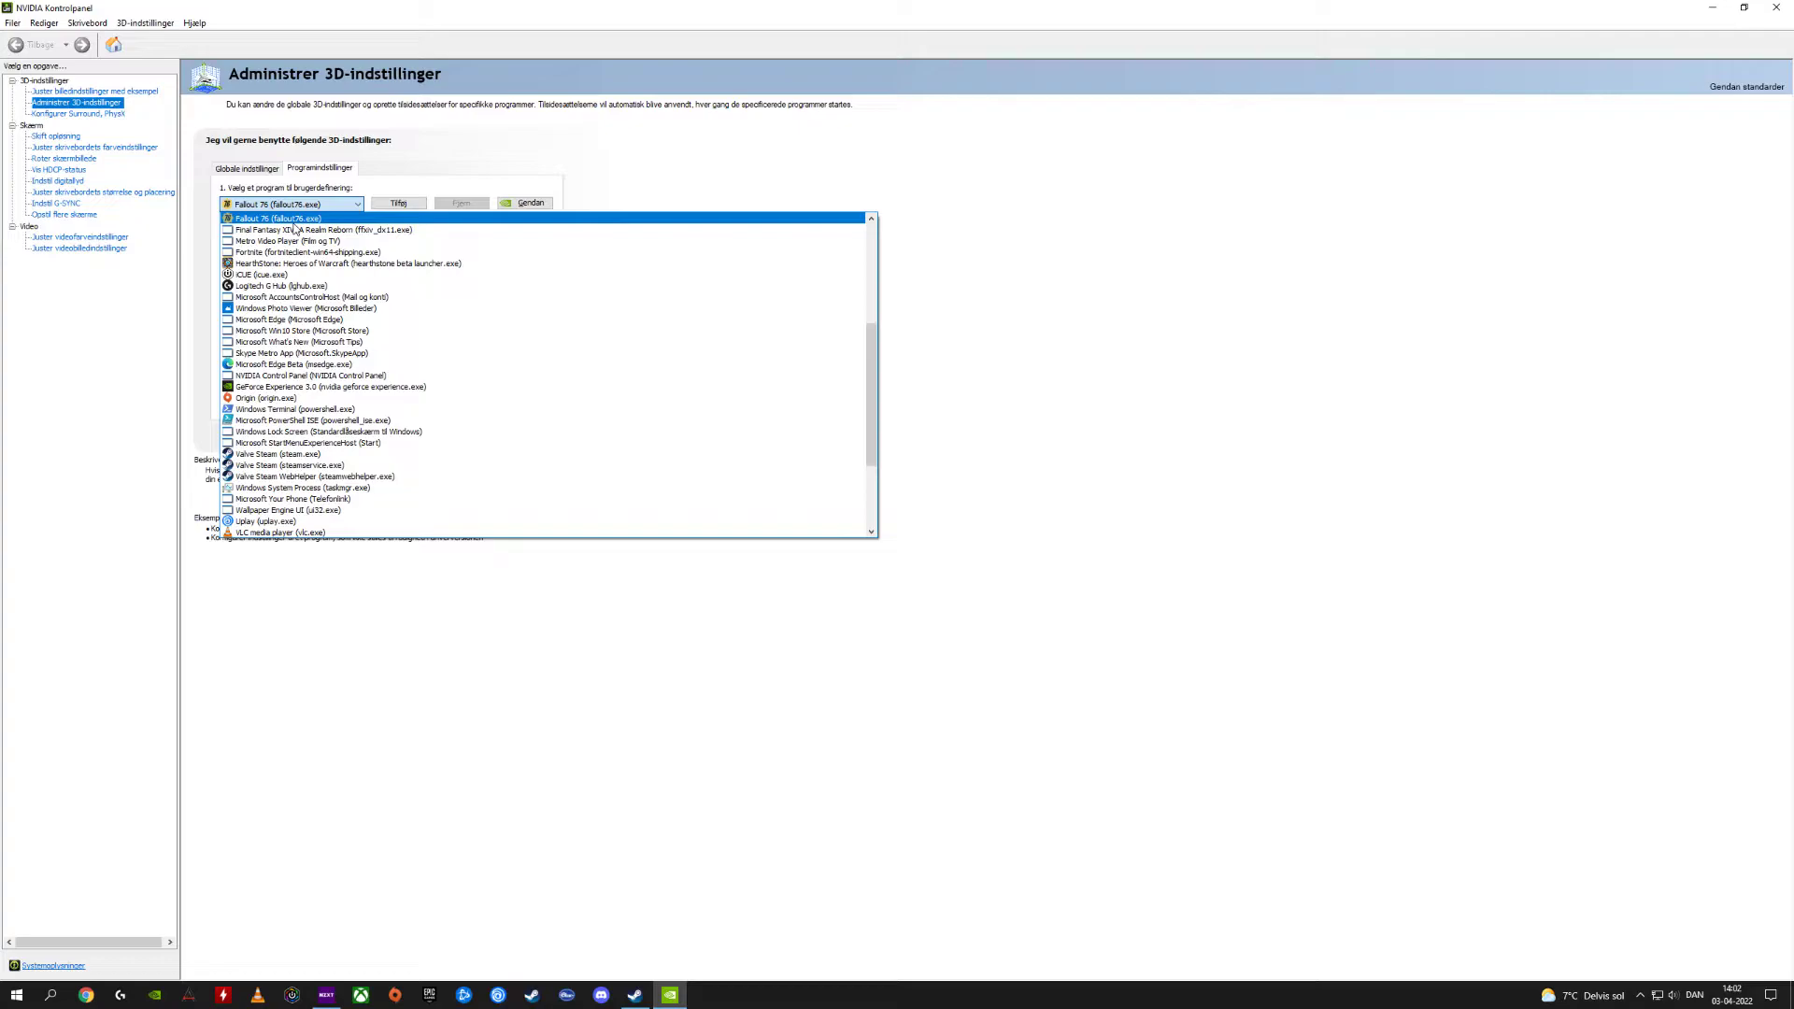
{"action": "left_click", "coordinate": [290, 222]}
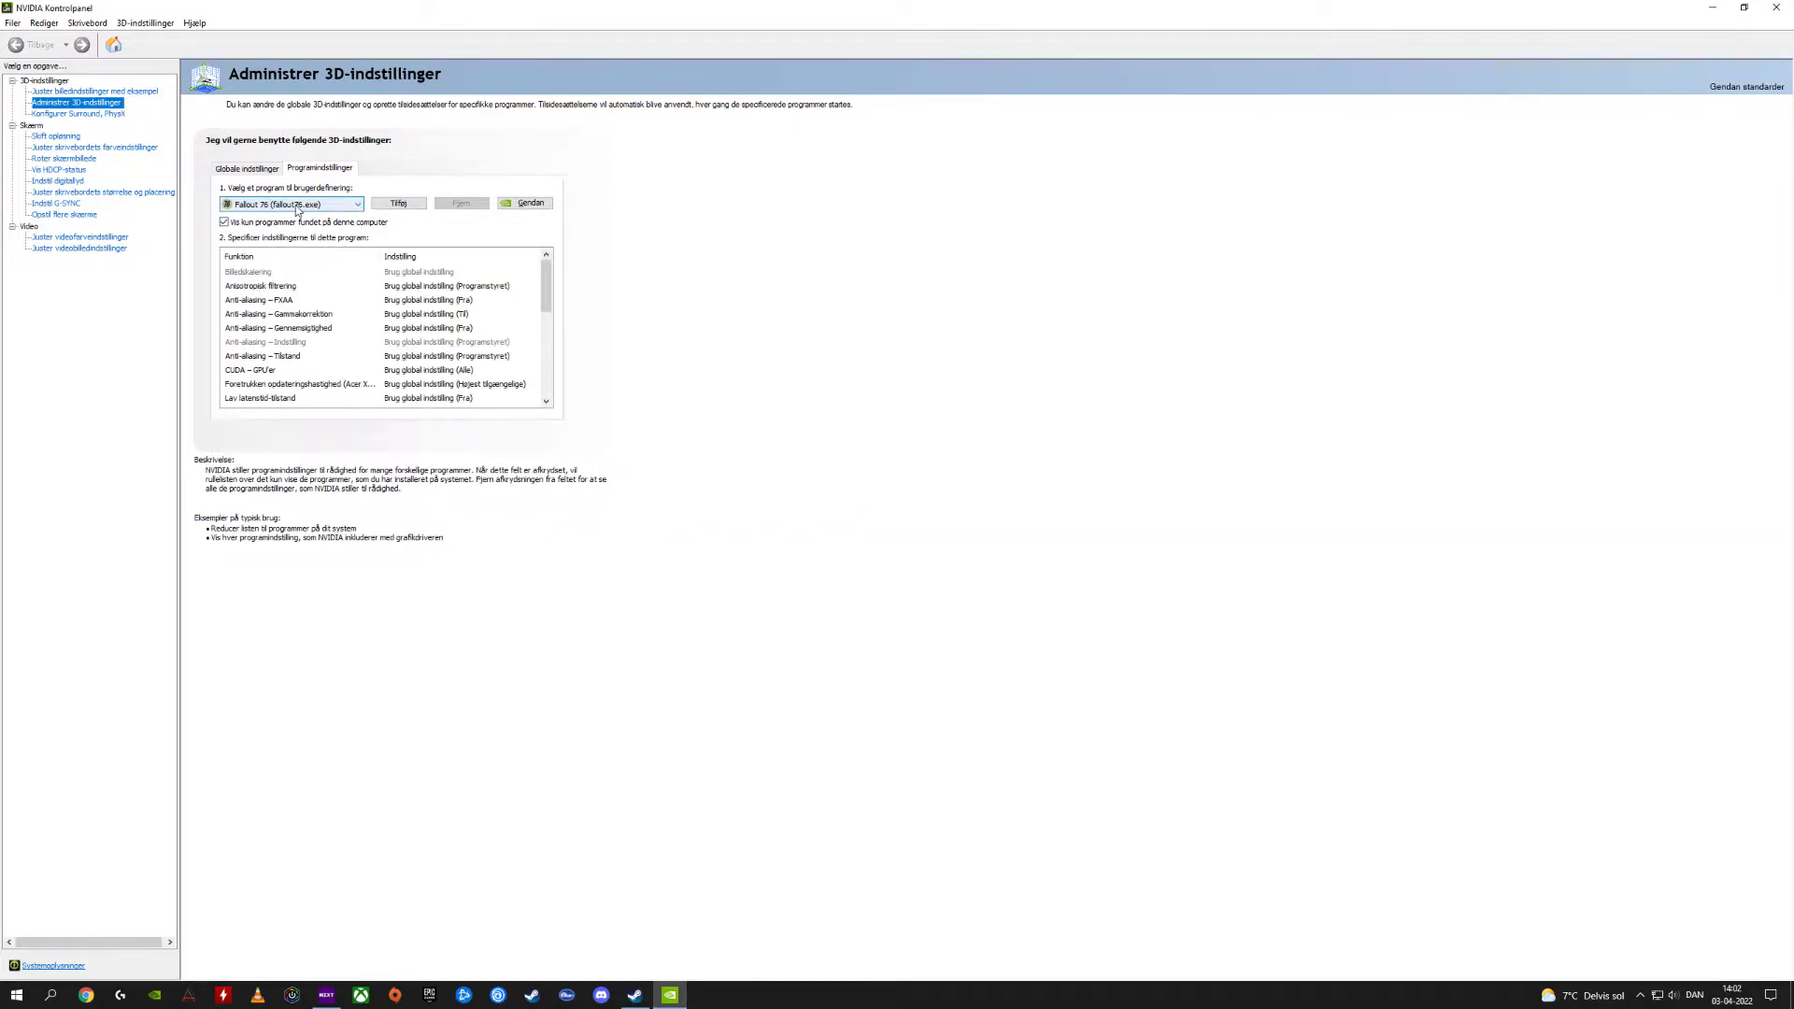
Open the Tilføj add-program dialog, then cancel it without adding anything.
{"action": "left_click", "coordinate": [392, 203]}
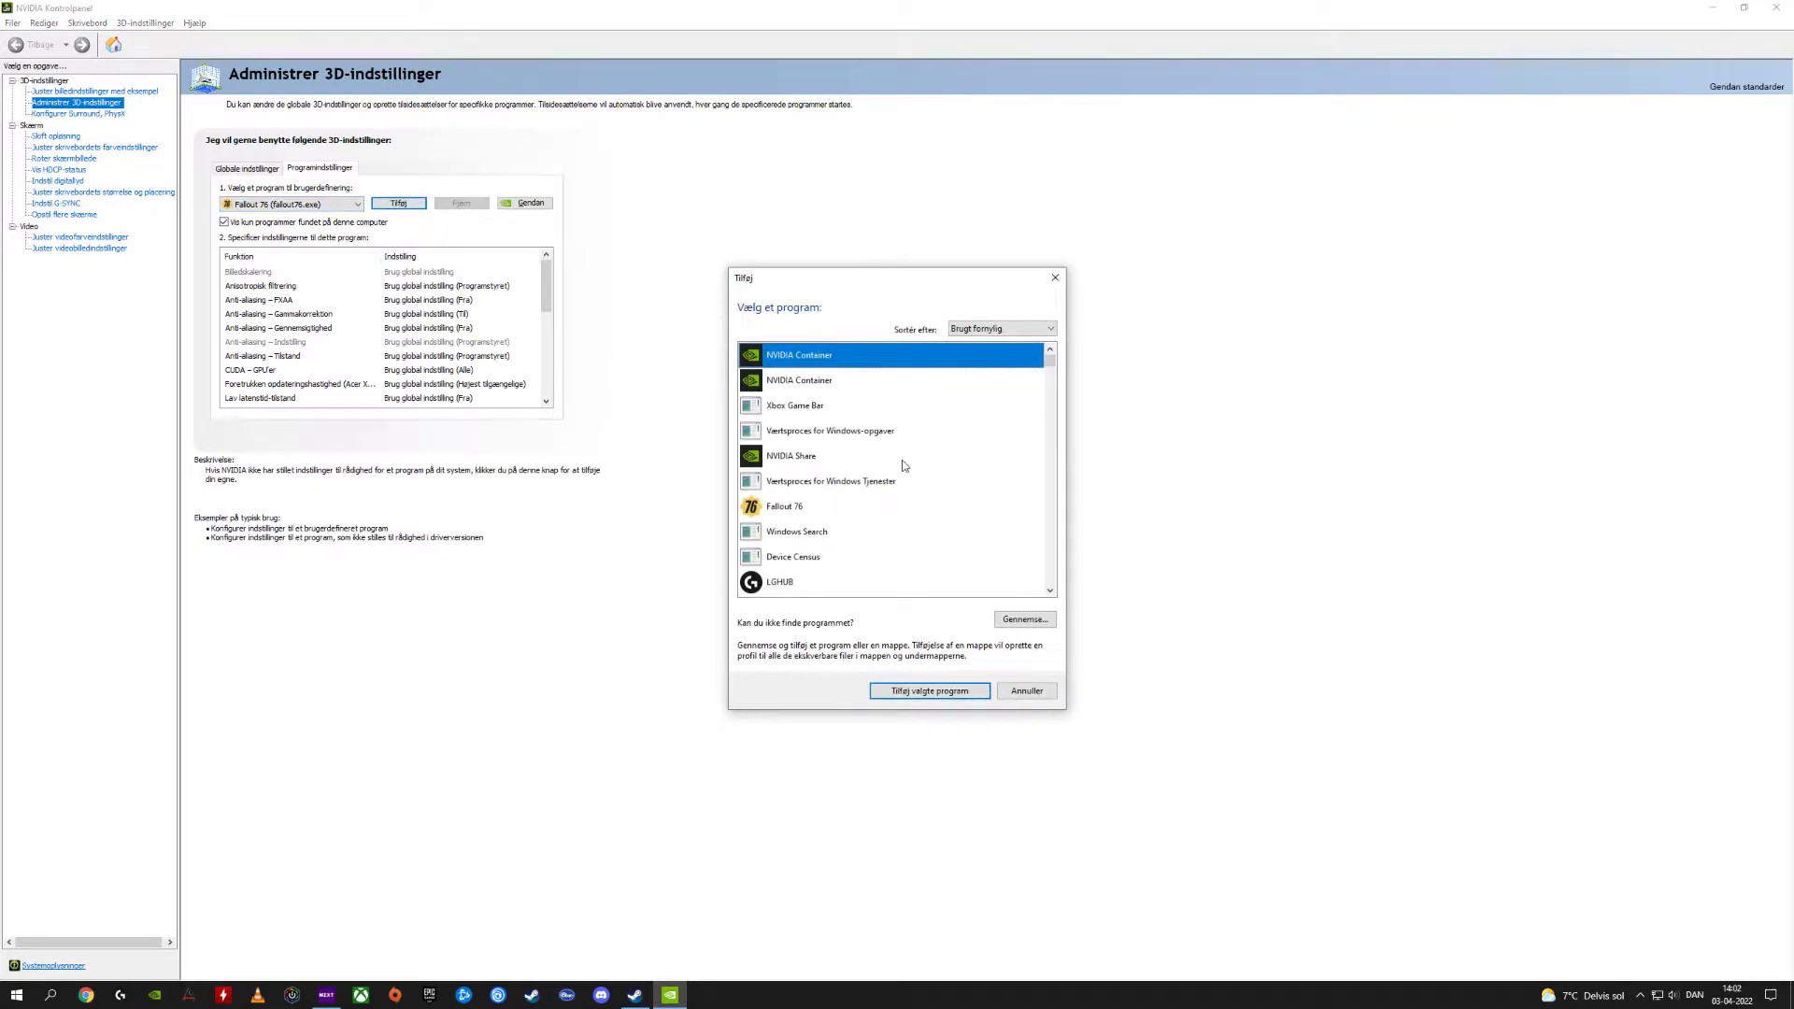
{"action": "scroll", "coordinate": [893, 471], "scroll_direction": "down", "scroll_amount": 3}
{"action": "scroll", "coordinate": [883, 478], "scroll_direction": "up", "scroll_amount": 3}
{"action": "left_click", "coordinate": [1026, 692]}
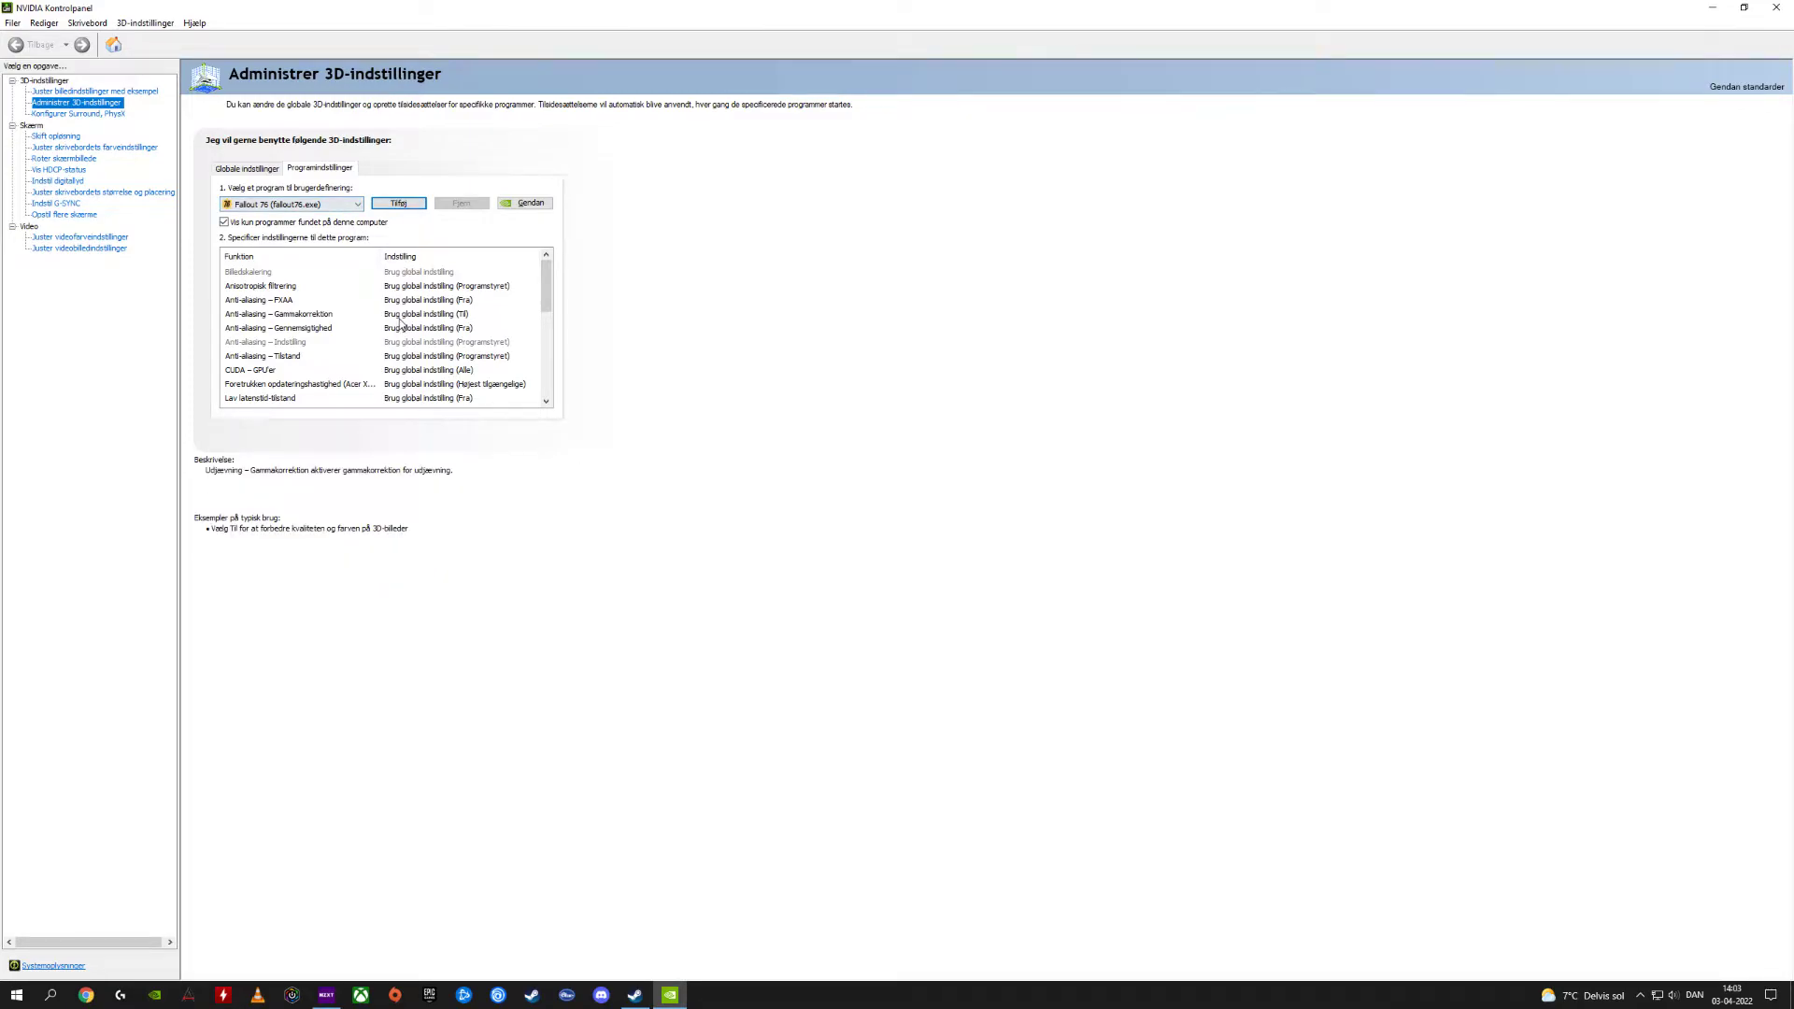
Set Fallout 76's Lodret synkronisering to Til, then back to Fra, and un-maximize the panel.
{"action": "scroll", "coordinate": [379, 342], "scroll_direction": "down", "scroll_amount": 2}
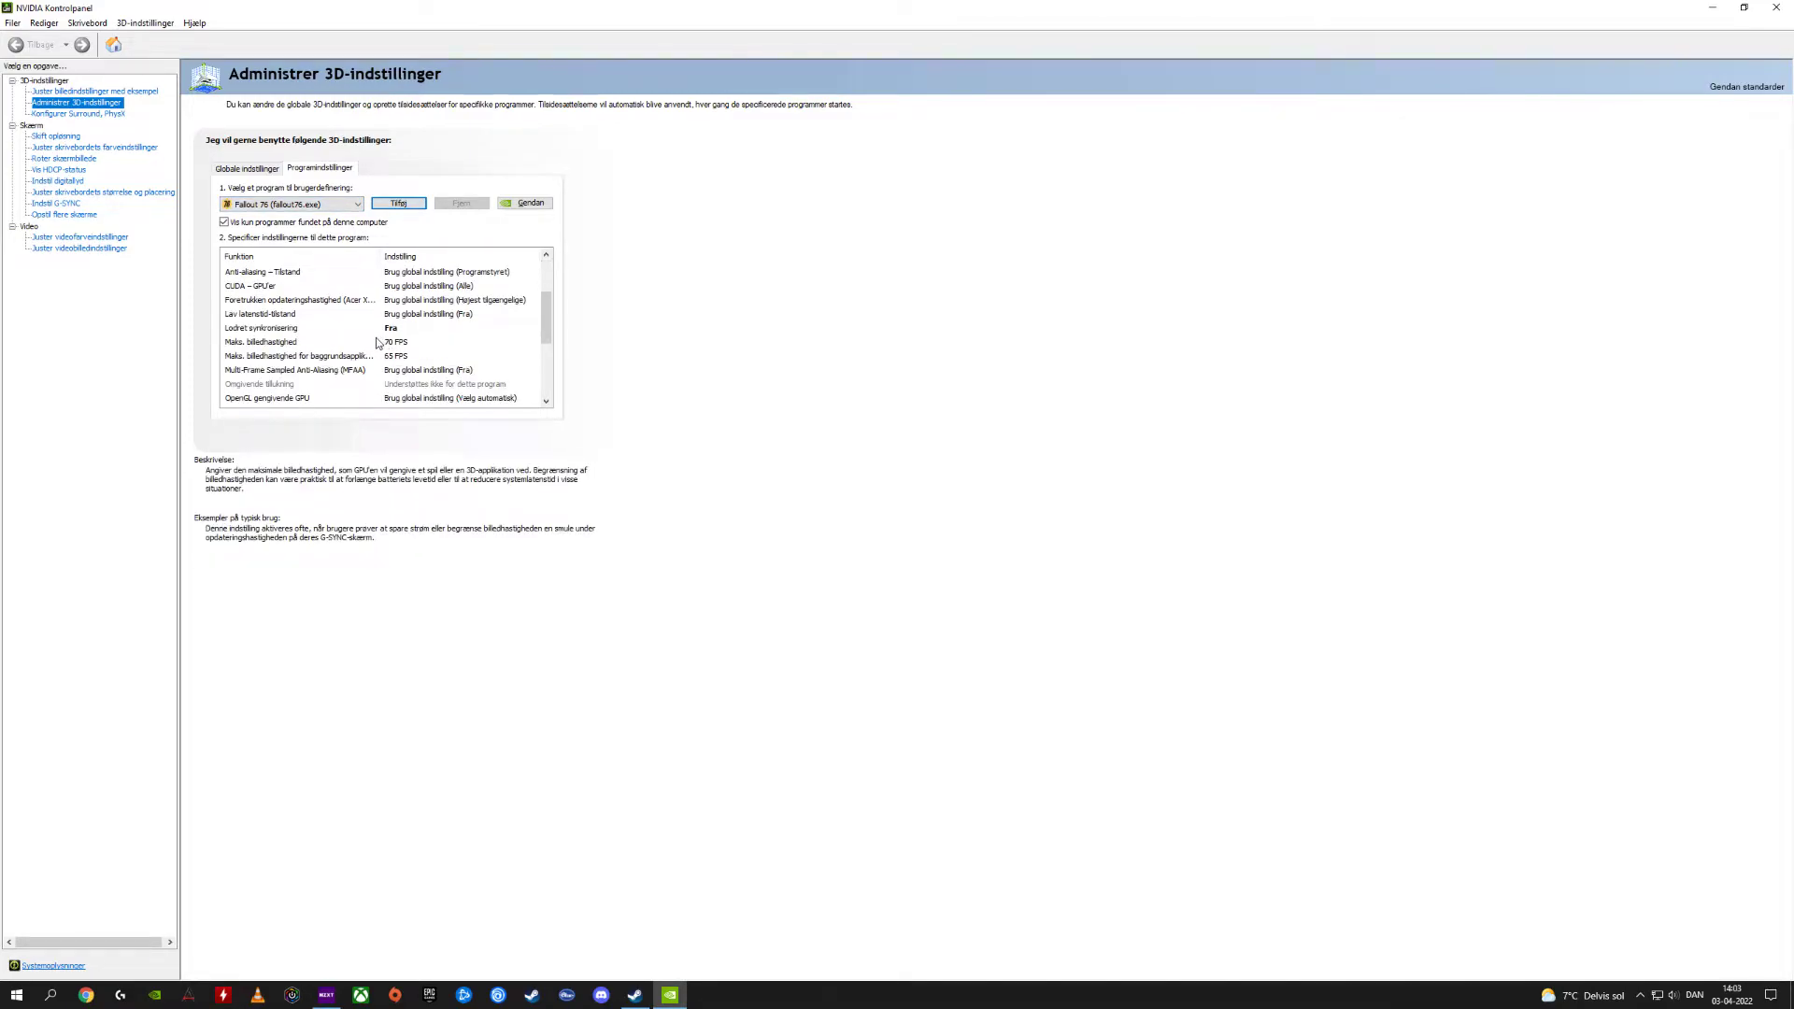
{"action": "mouse_move", "coordinate": [354, 332]}
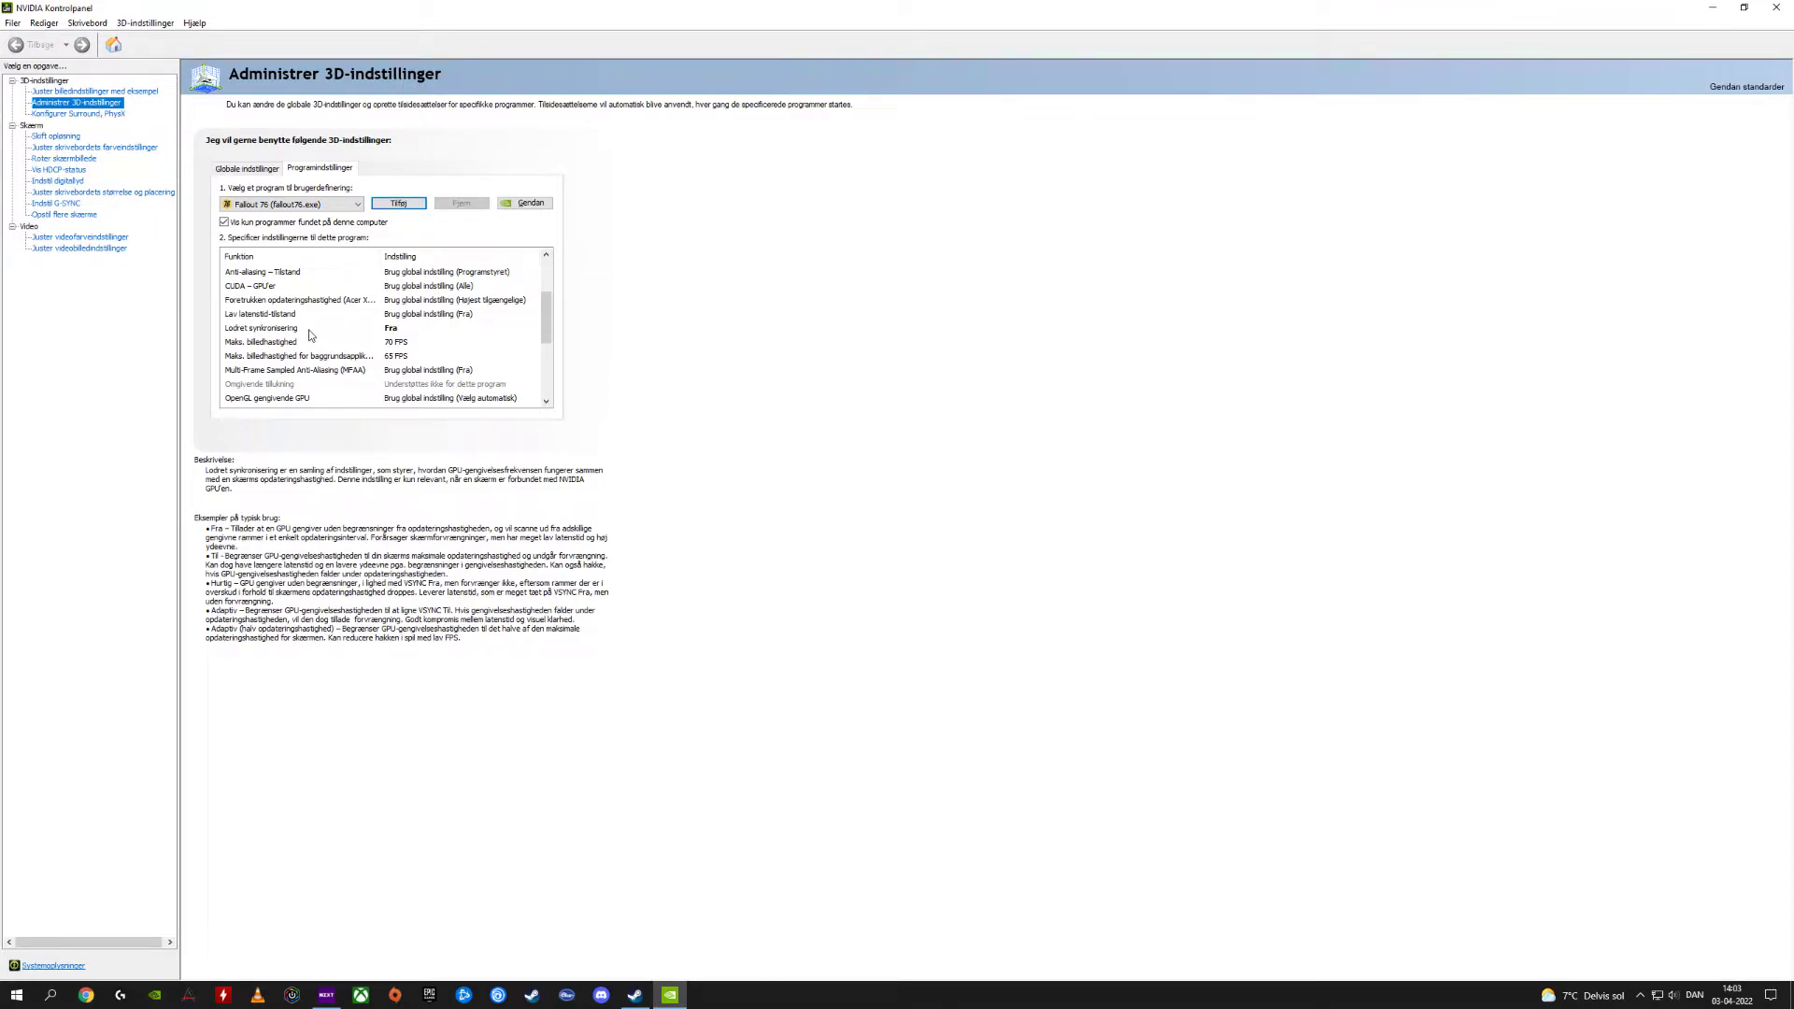
{"action": "left_click", "coordinate": [392, 329]}
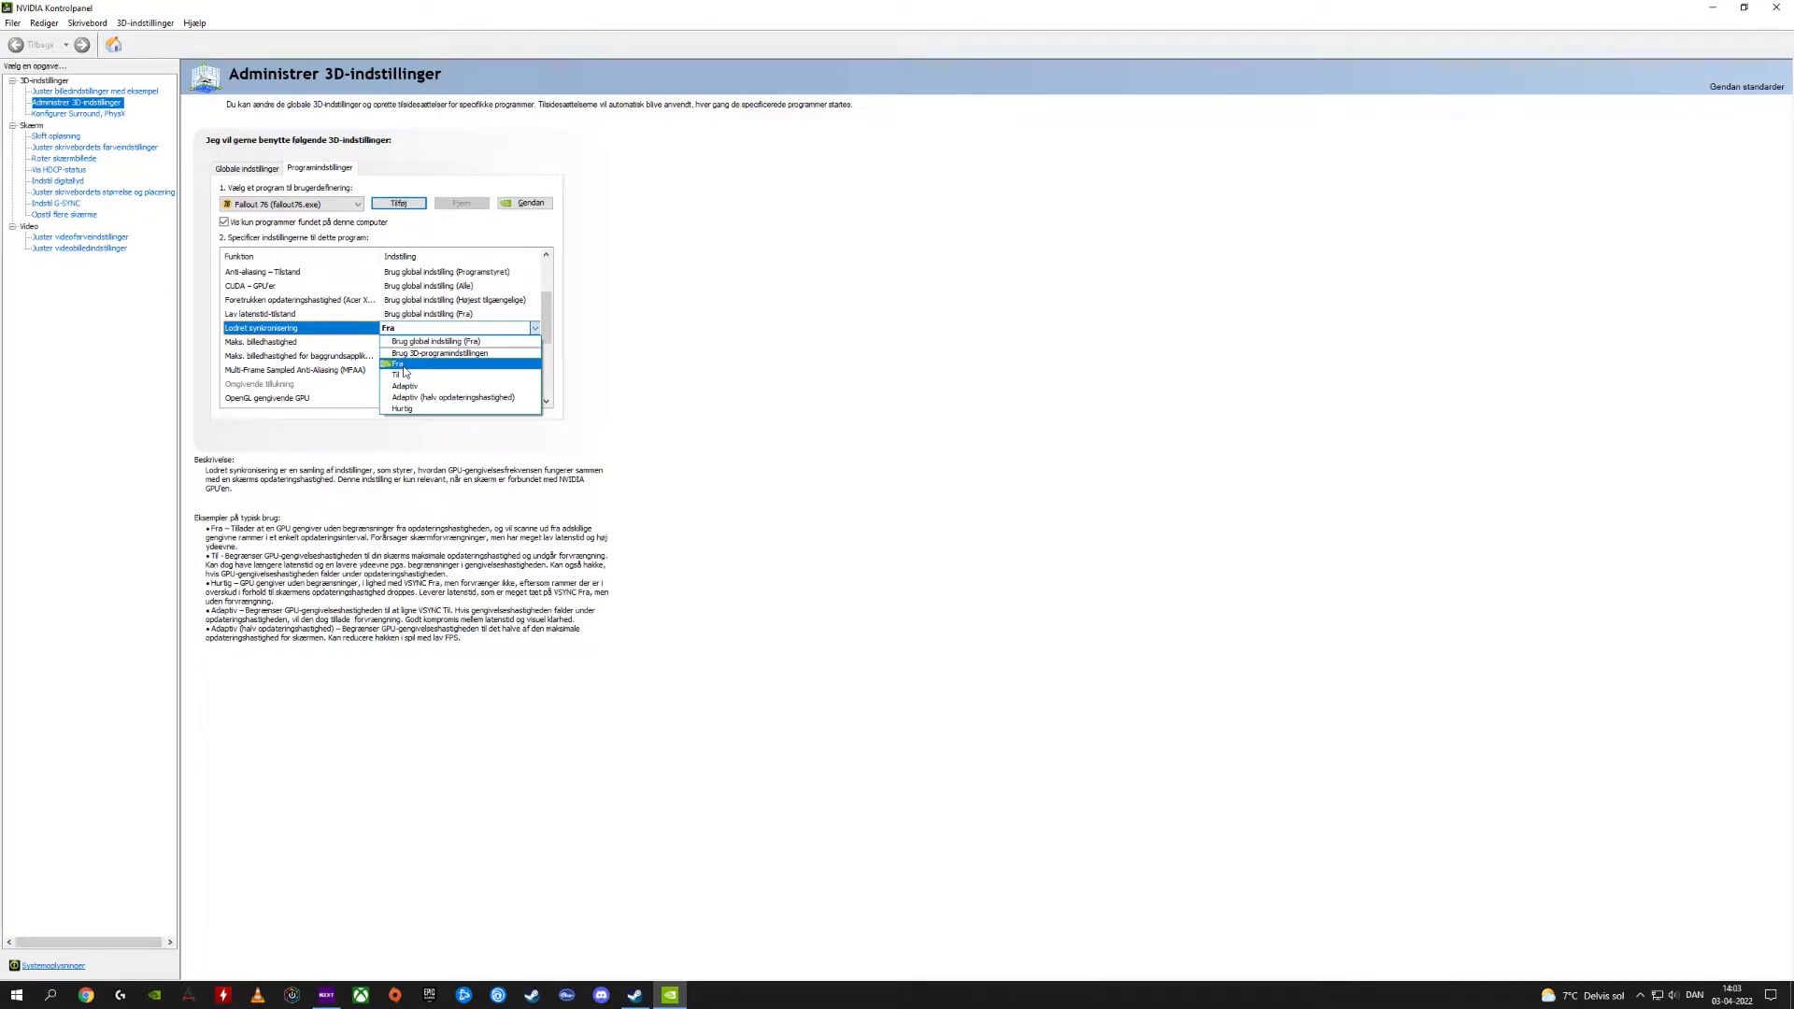
{"action": "left_click", "coordinate": [405, 367]}
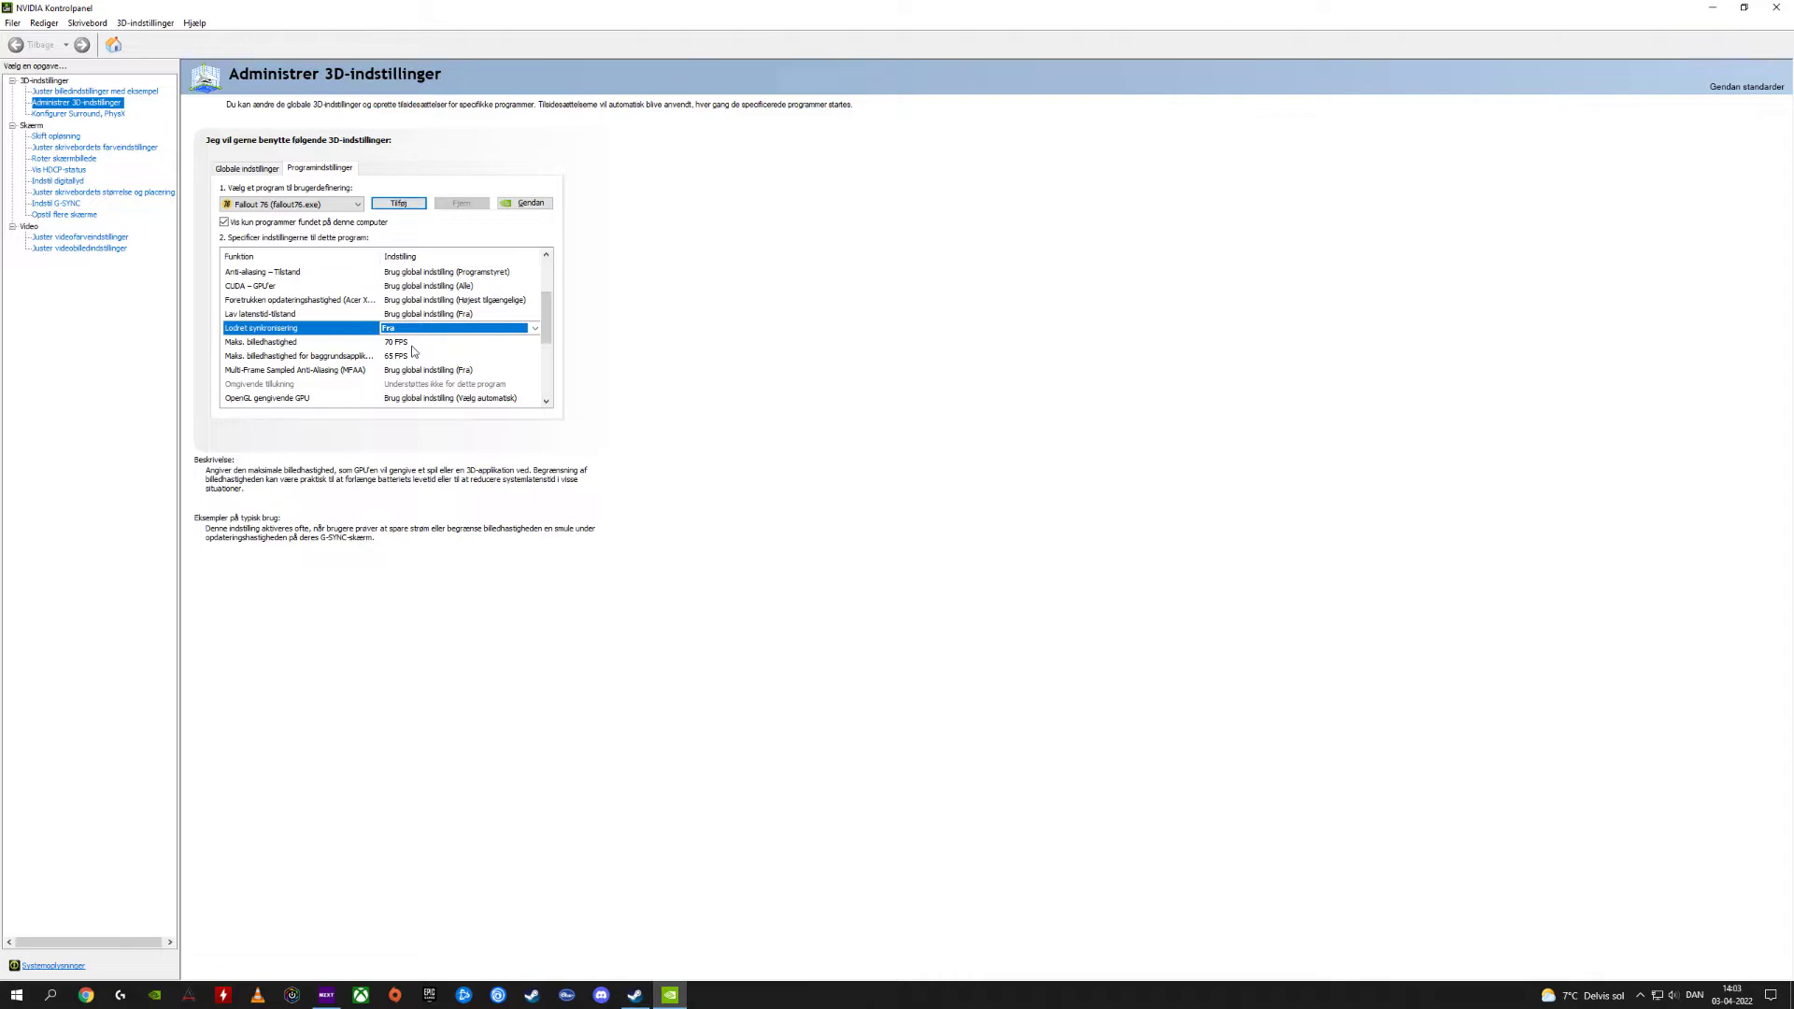
{"action": "left_click", "coordinate": [420, 329]}
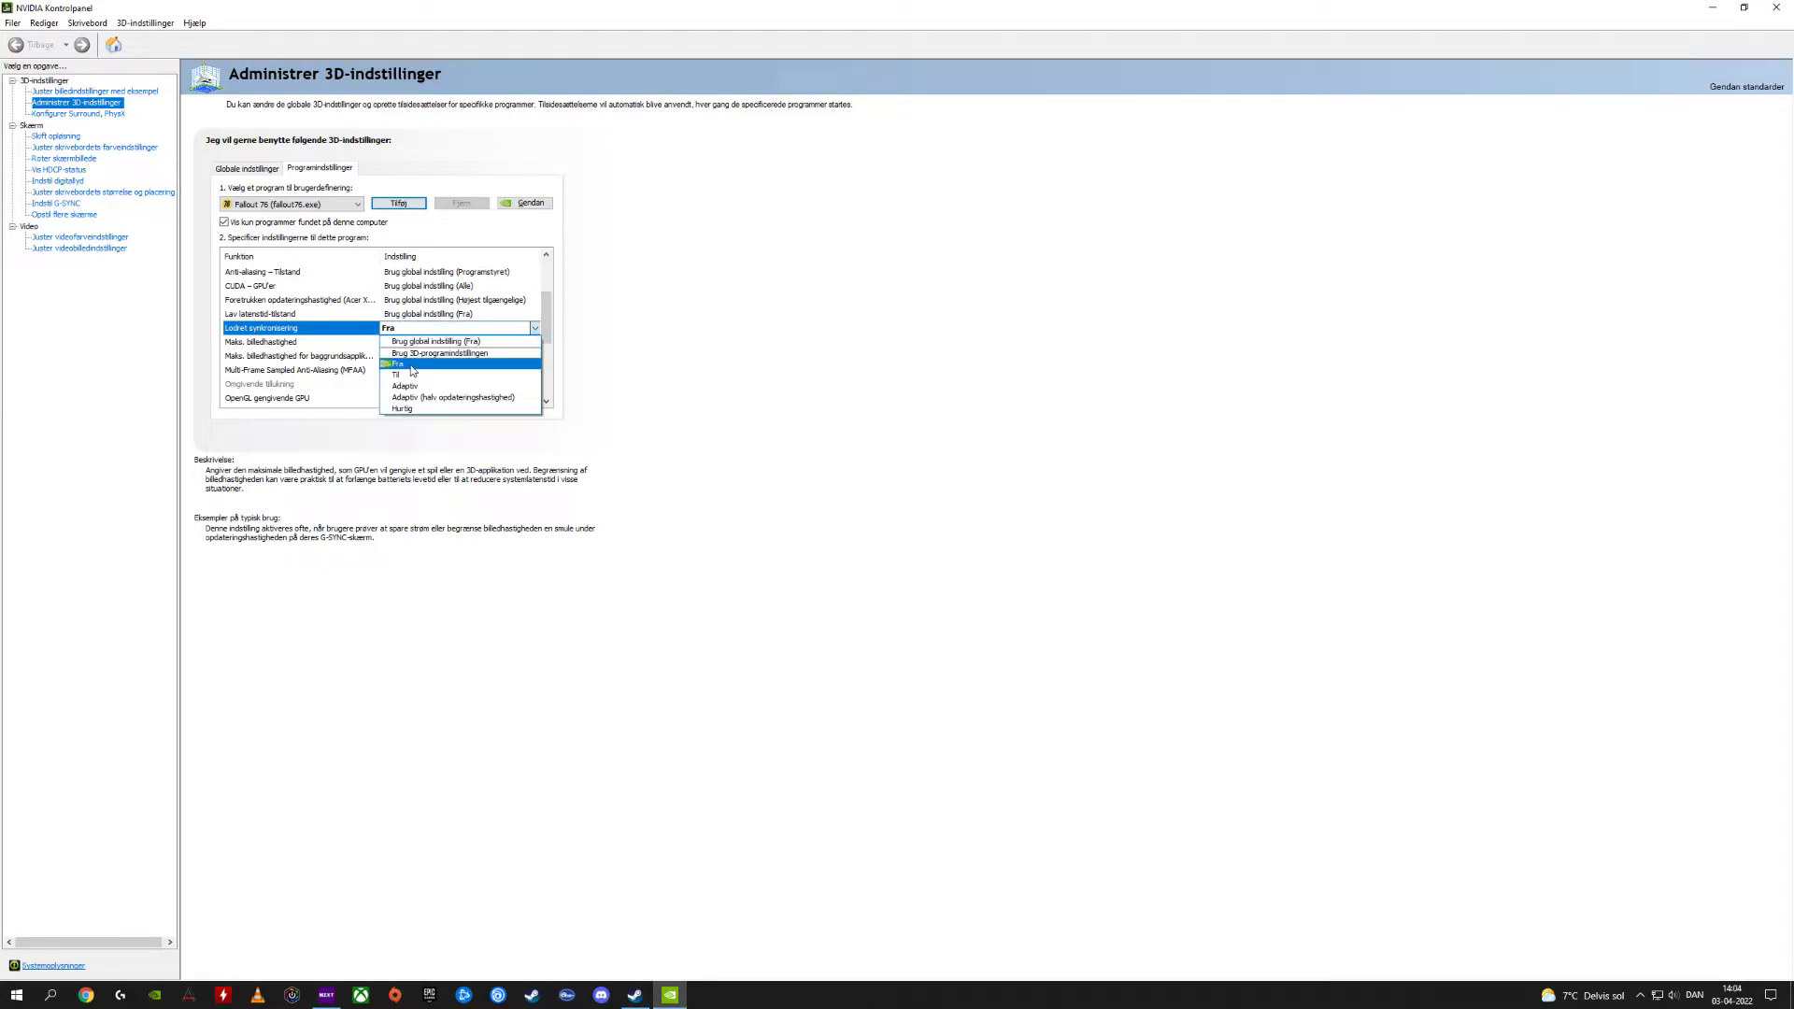
{"action": "left_click", "coordinate": [412, 366]}
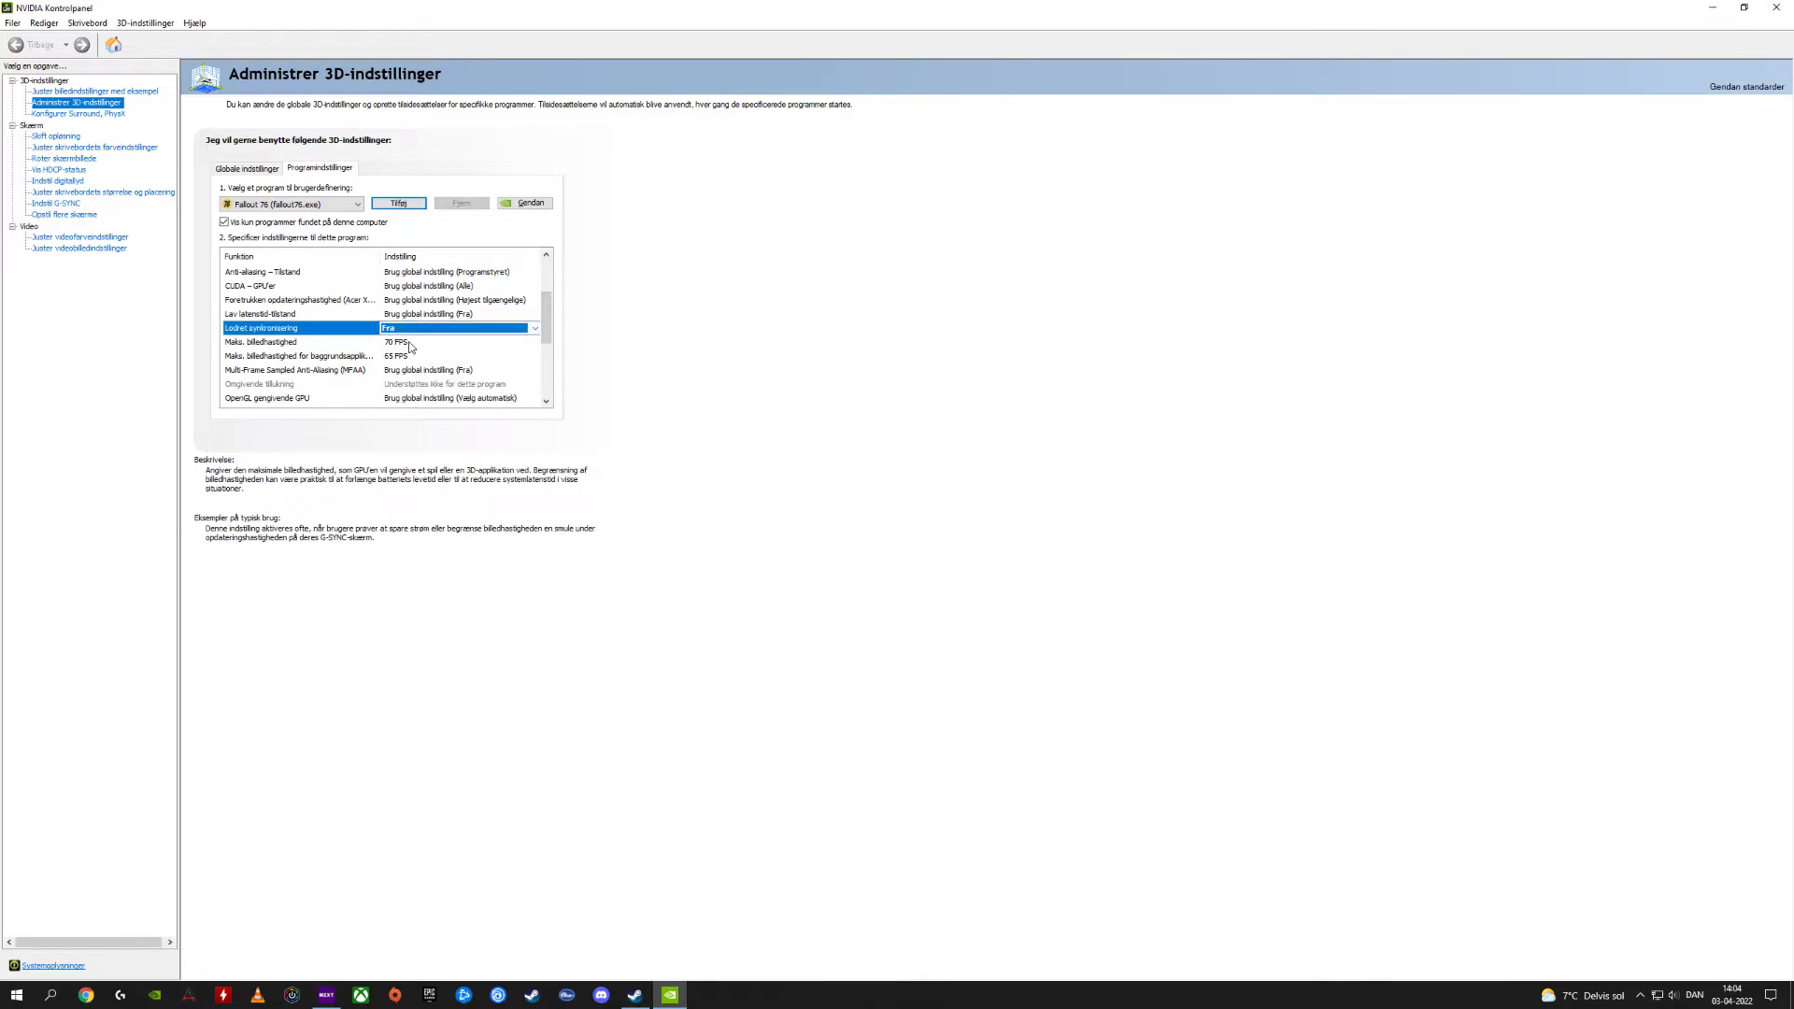
{"action": "left_click", "coordinate": [420, 329]}
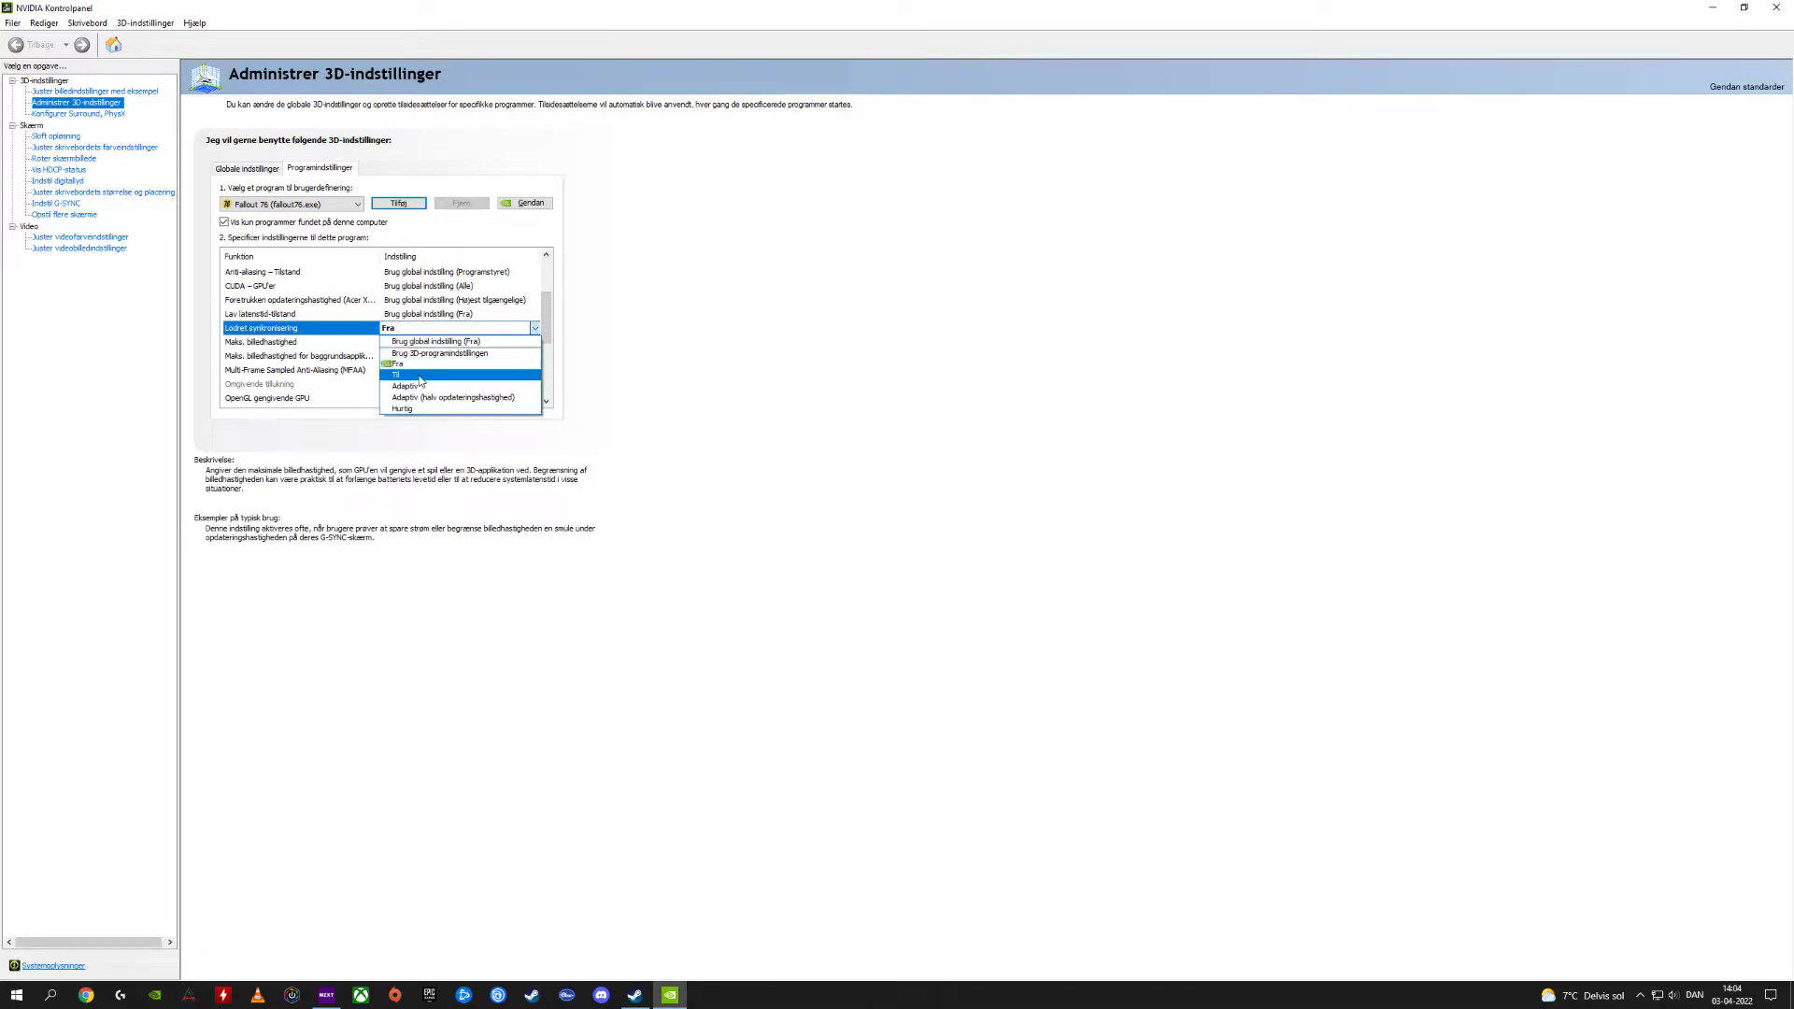
{"action": "left_click", "coordinate": [419, 380]}
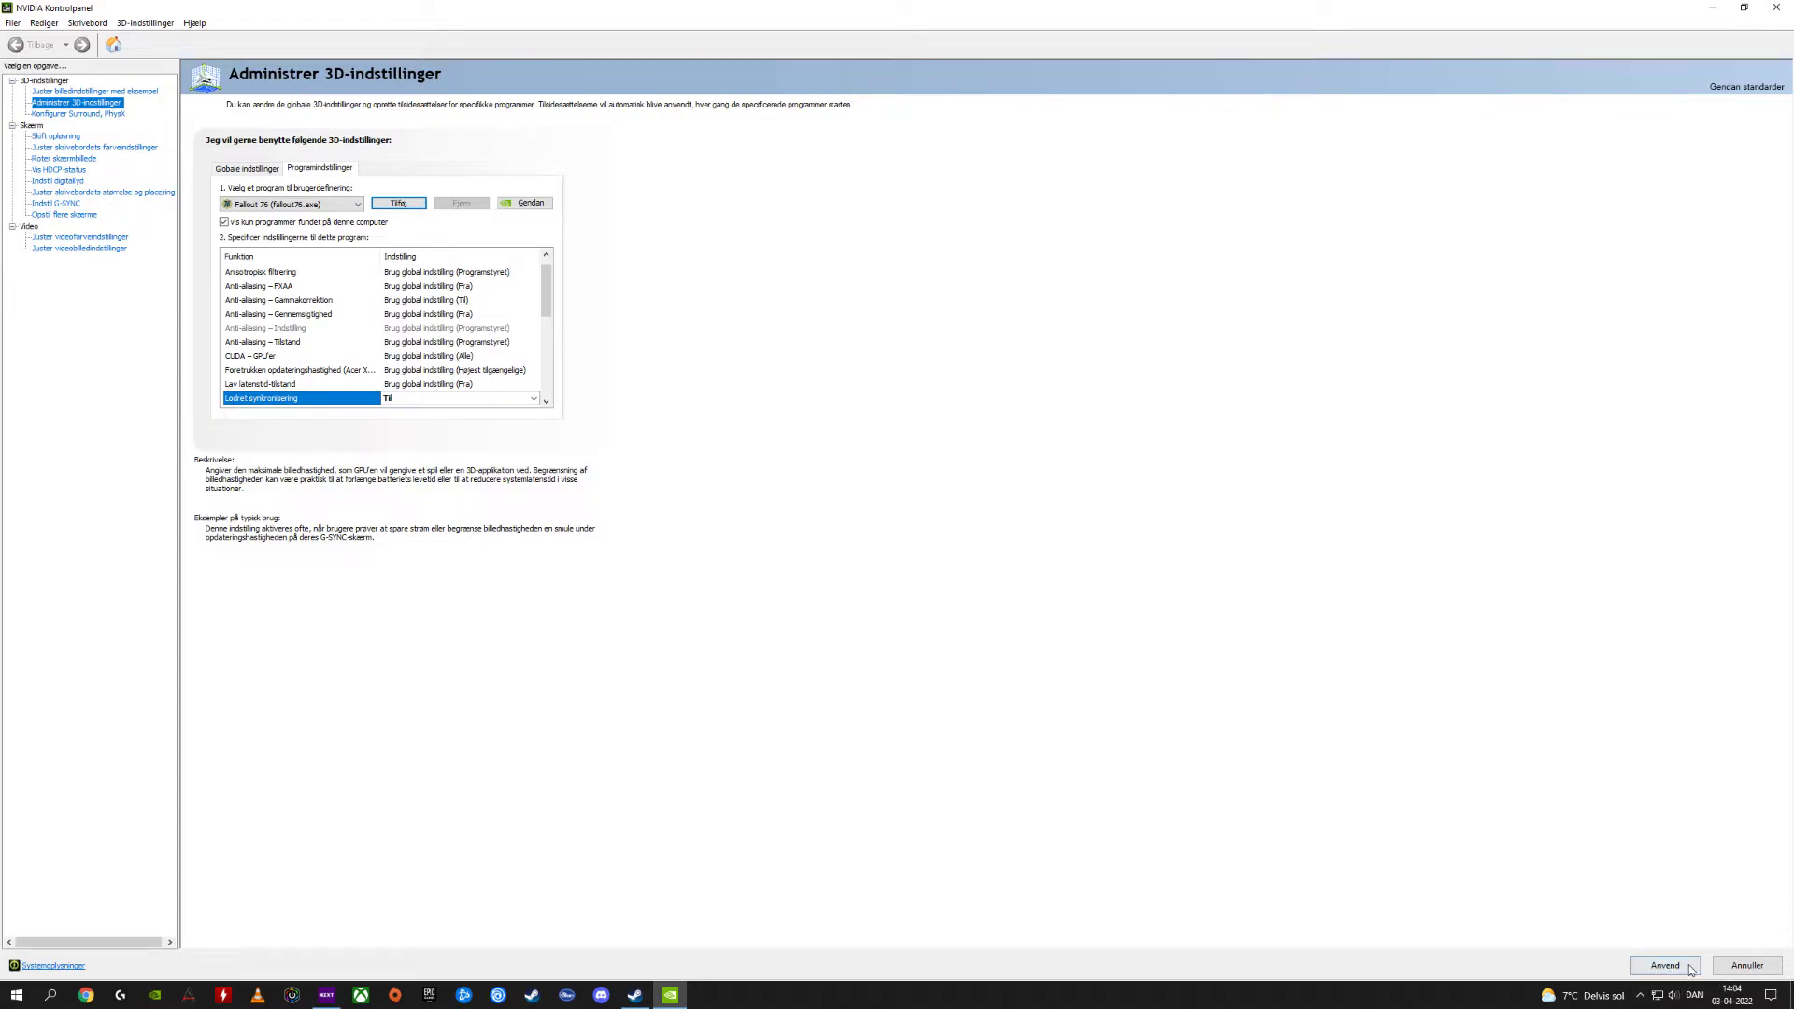
{"action": "left_click", "coordinate": [424, 400]}
{"action": "left_click", "coordinate": [411, 433]}
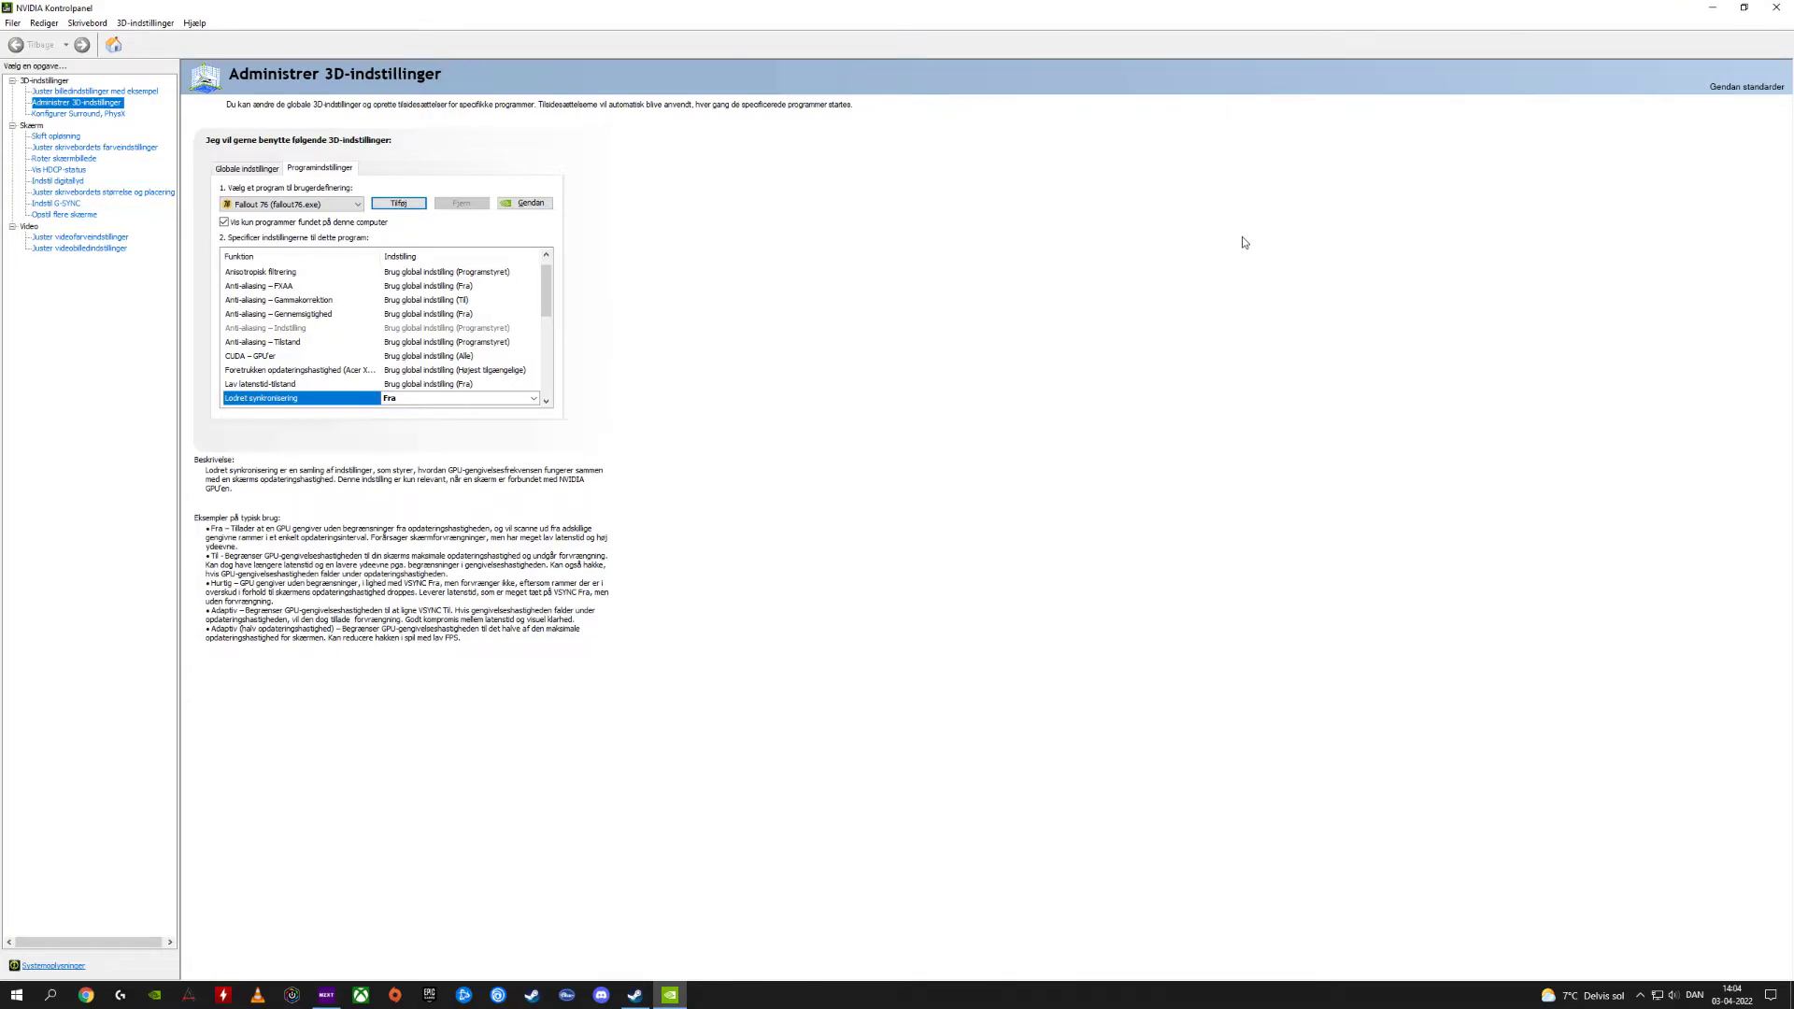
{"action": "left_click", "coordinate": [1744, 7]}
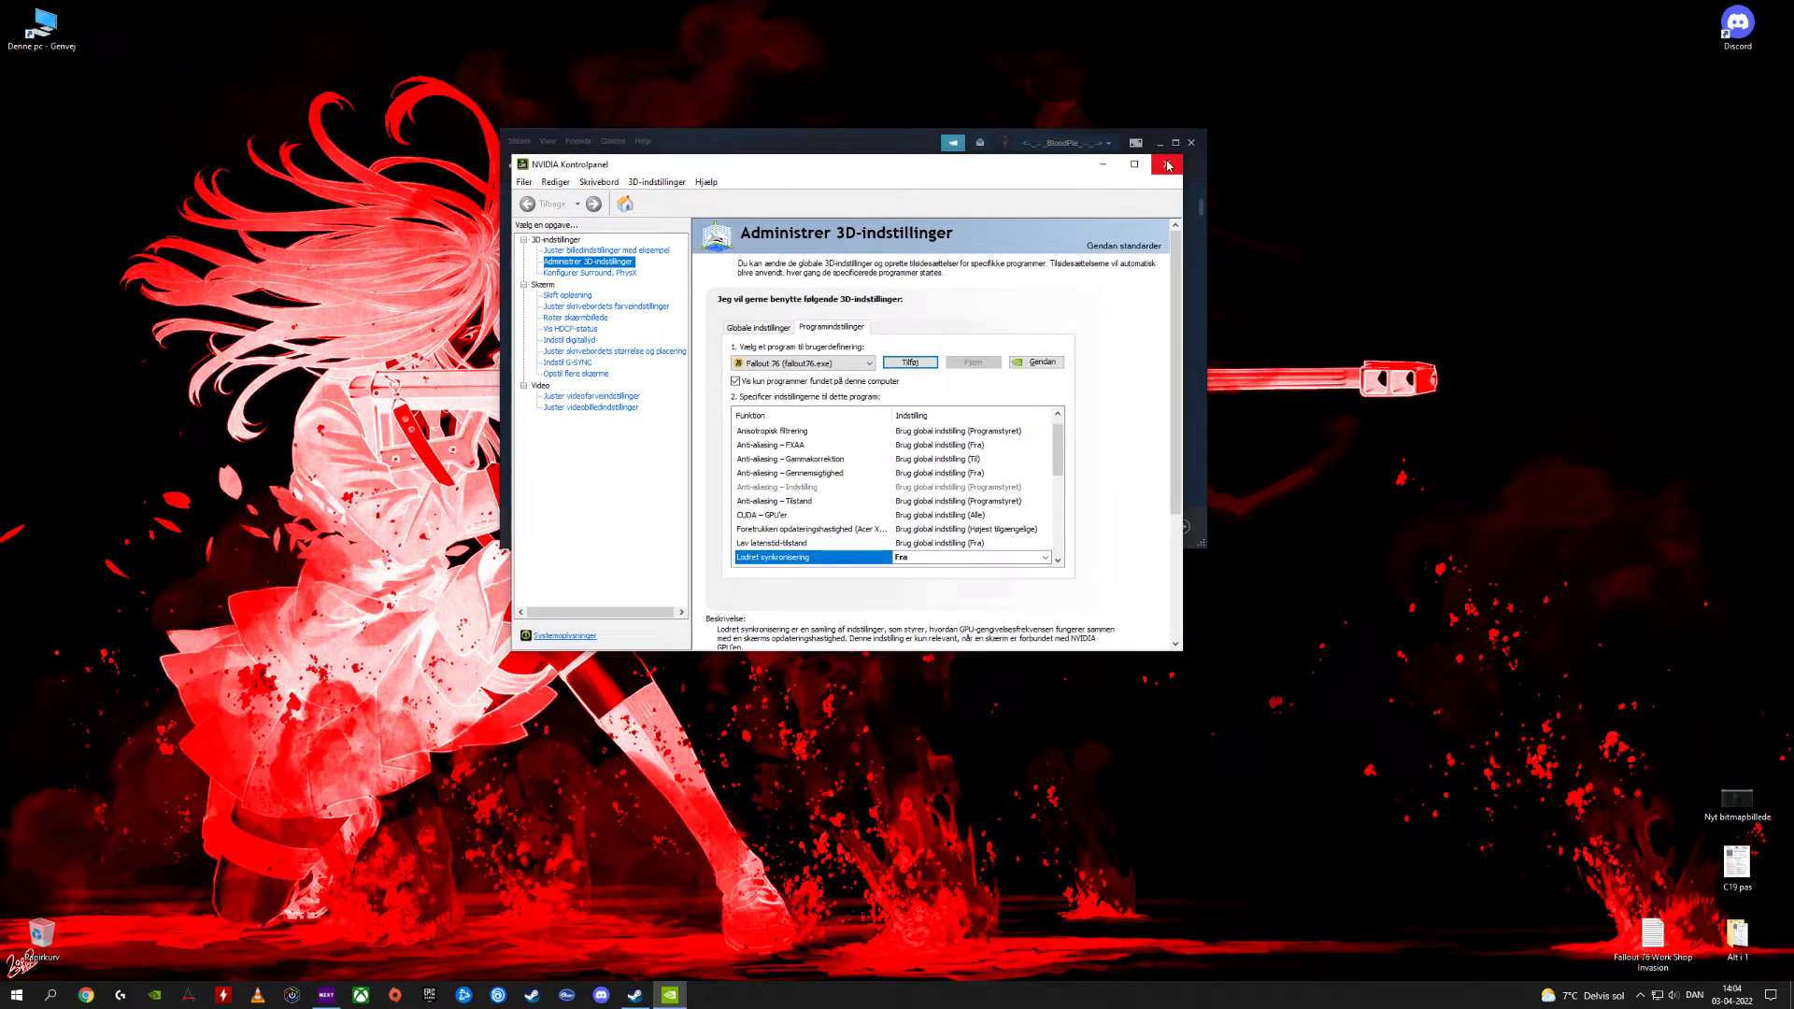
Close NVIDIA Control Panel, maximize Steam, and jump to the thread's marked answer post.
{"action": "left_click", "coordinate": [1167, 165]}
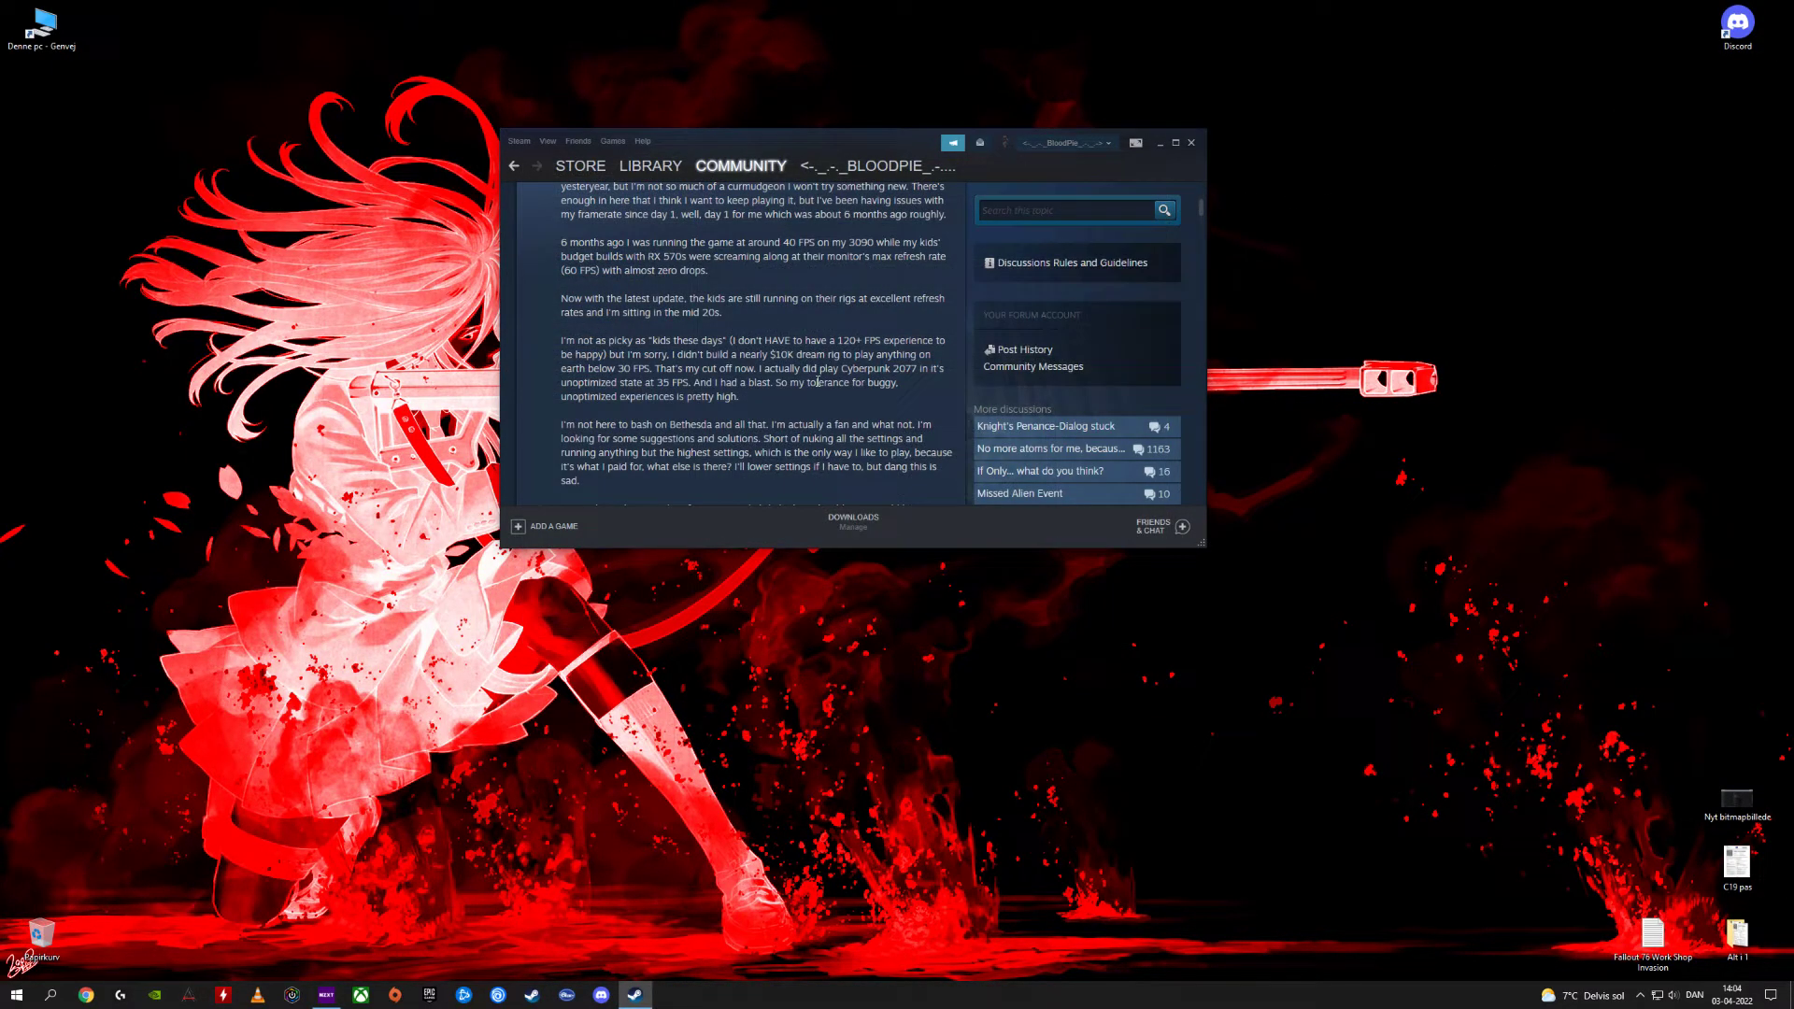
{"action": "left_click", "coordinate": [1175, 142]}
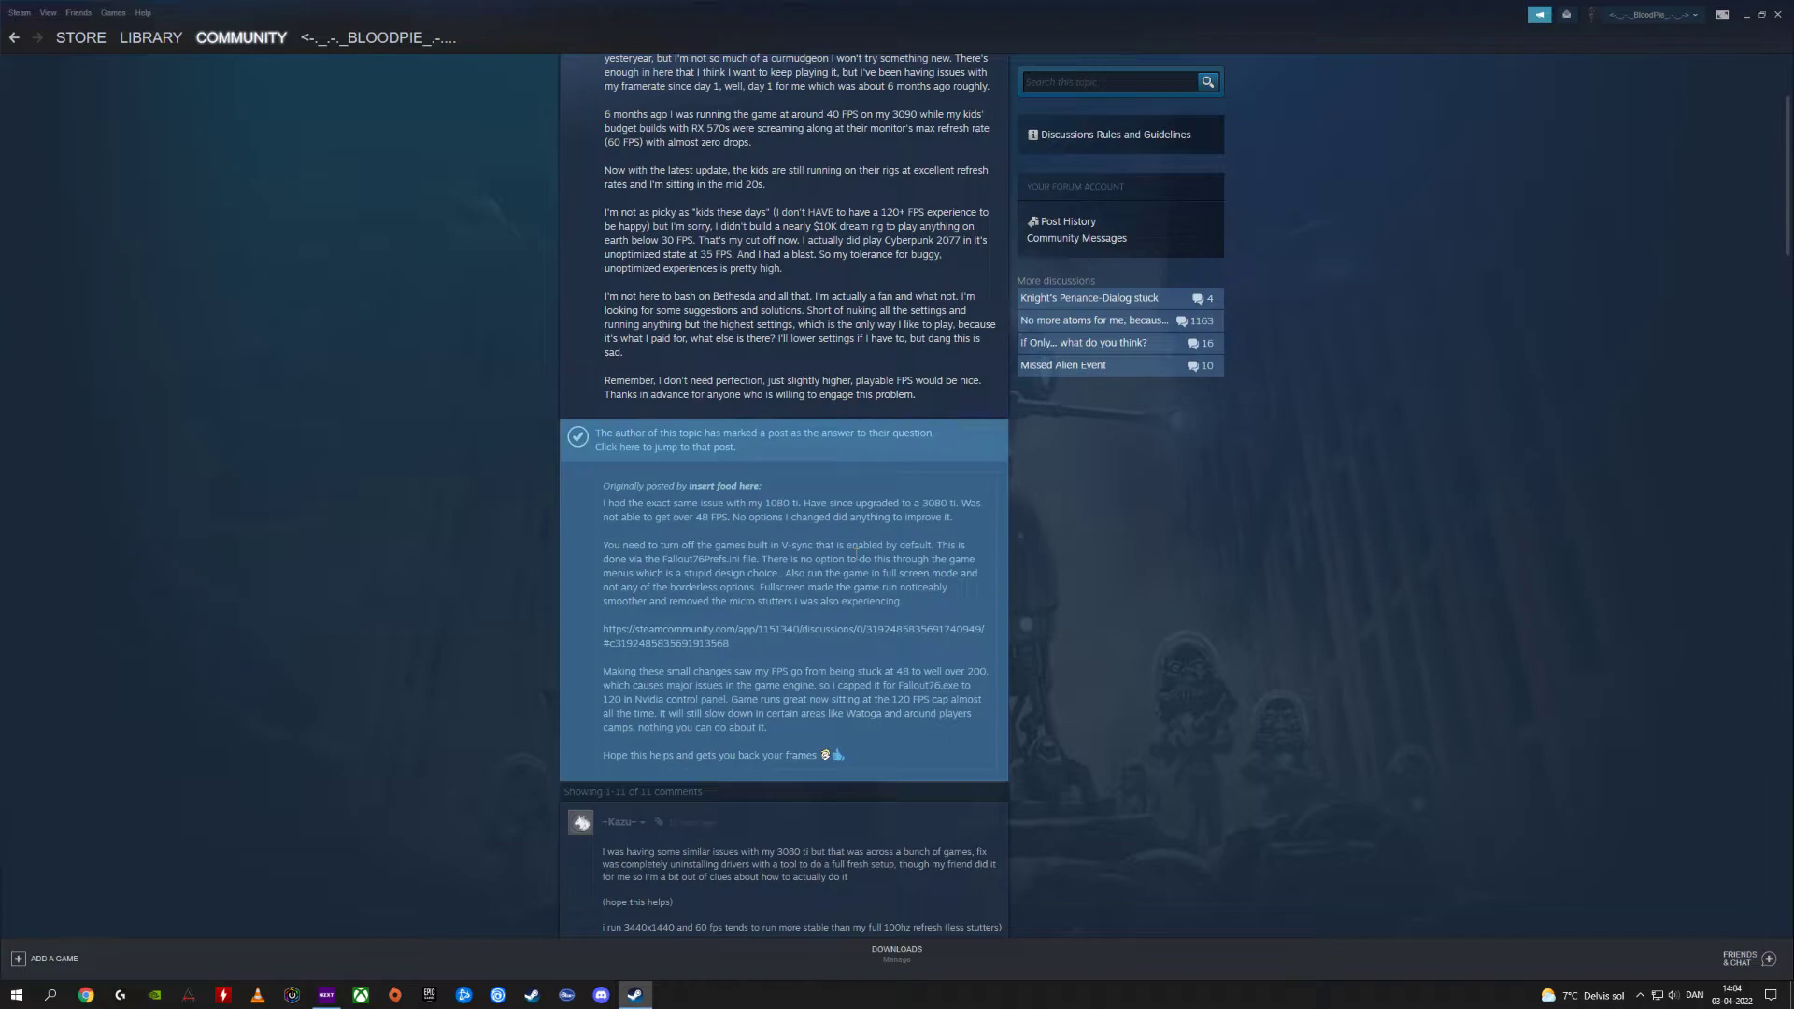
{"action": "left_click", "coordinate": [777, 638]}
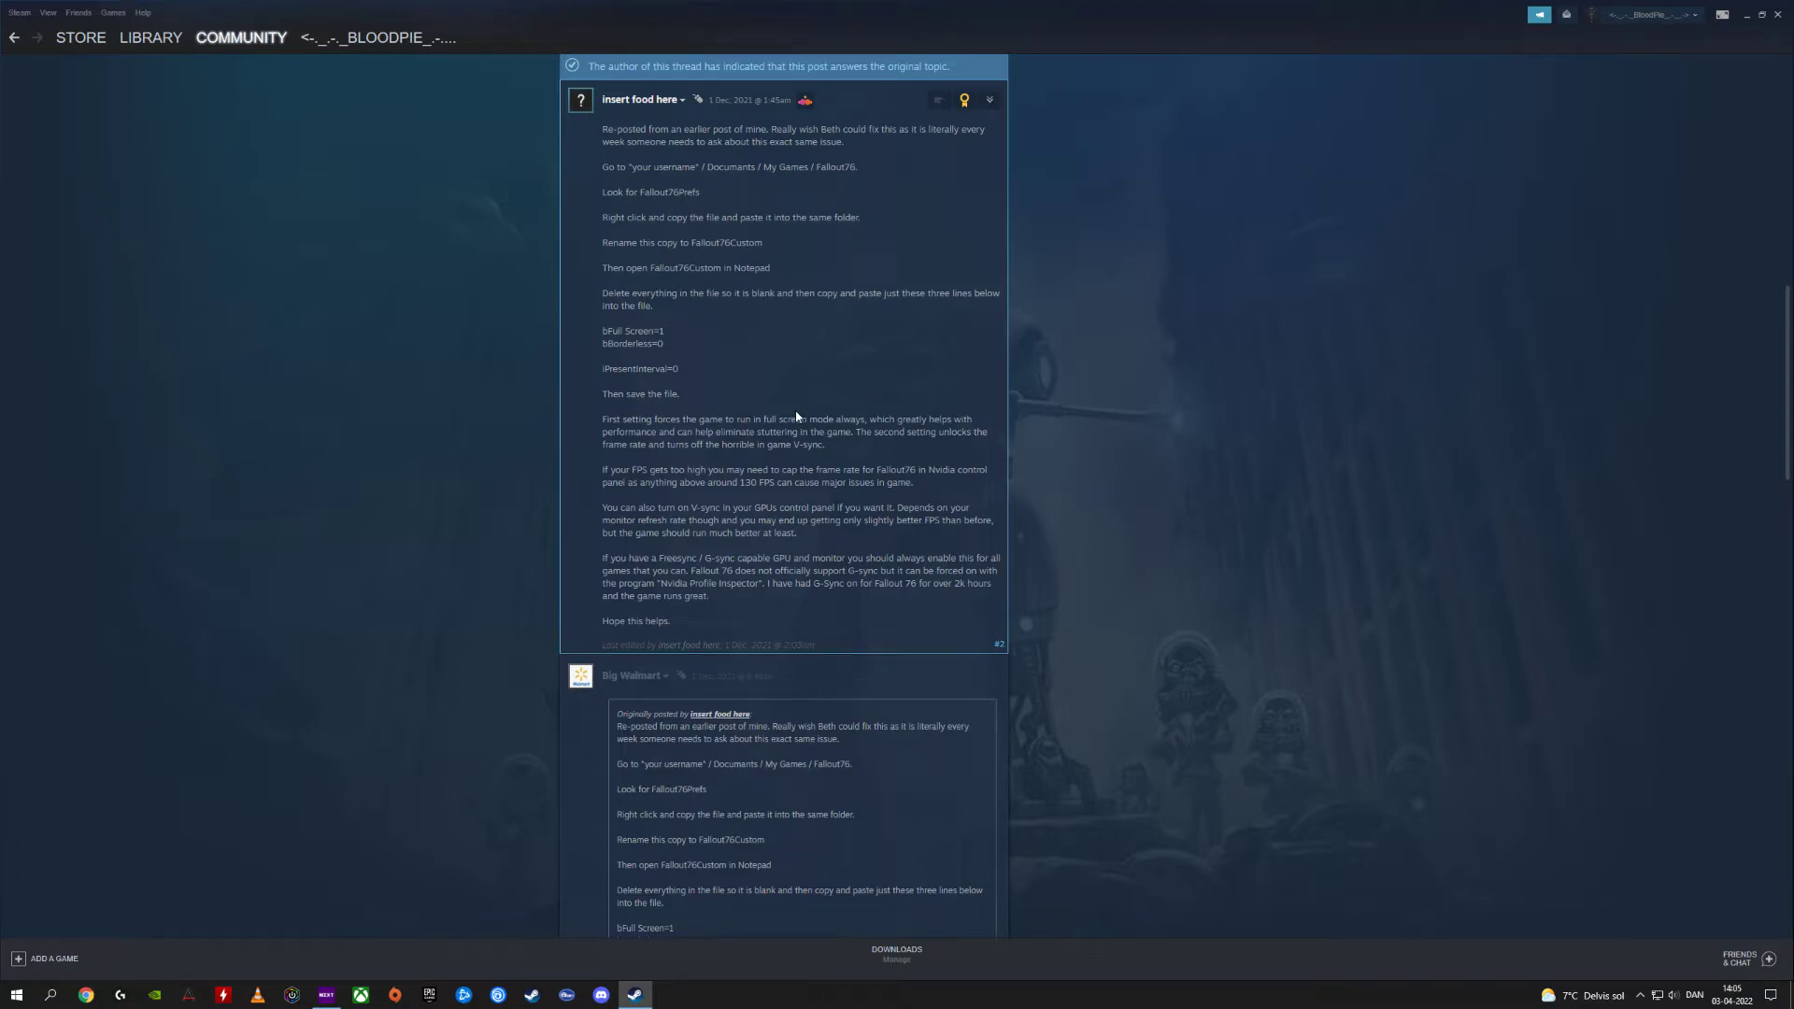
{"action": "left_click", "coordinate": [1642, 996]}
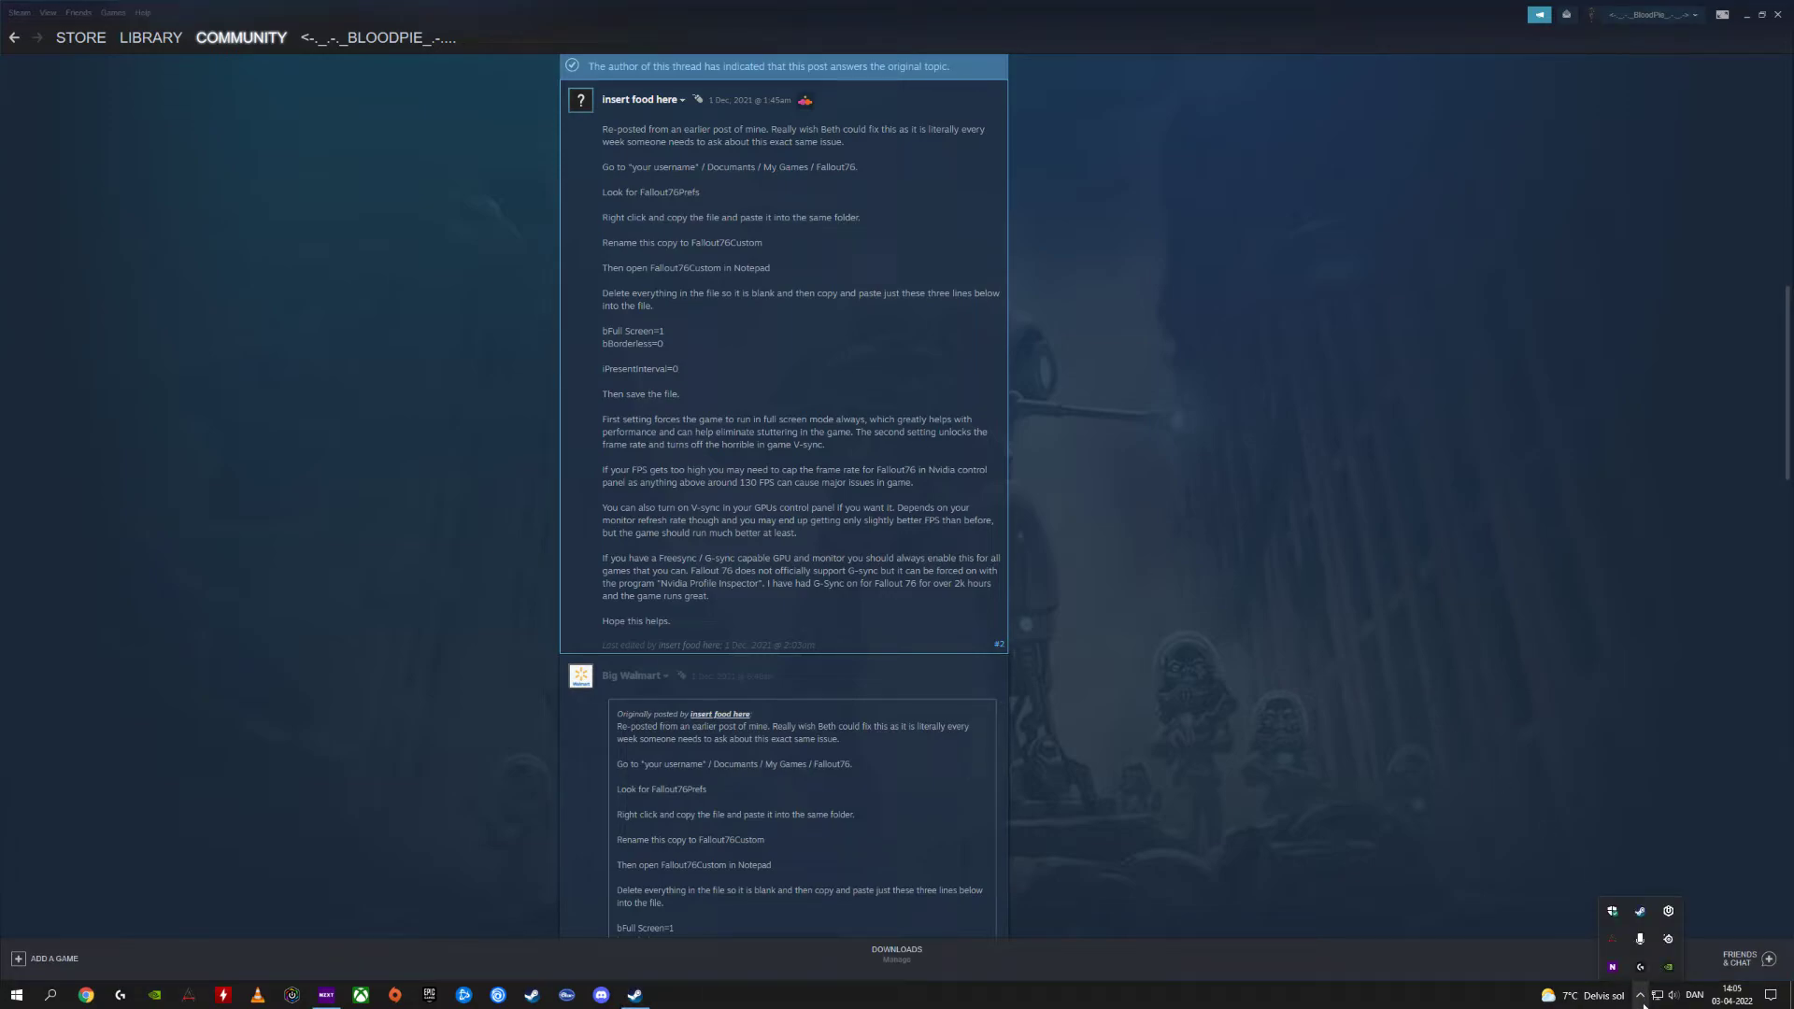
{"action": "right_click", "coordinate": [1667, 967]}
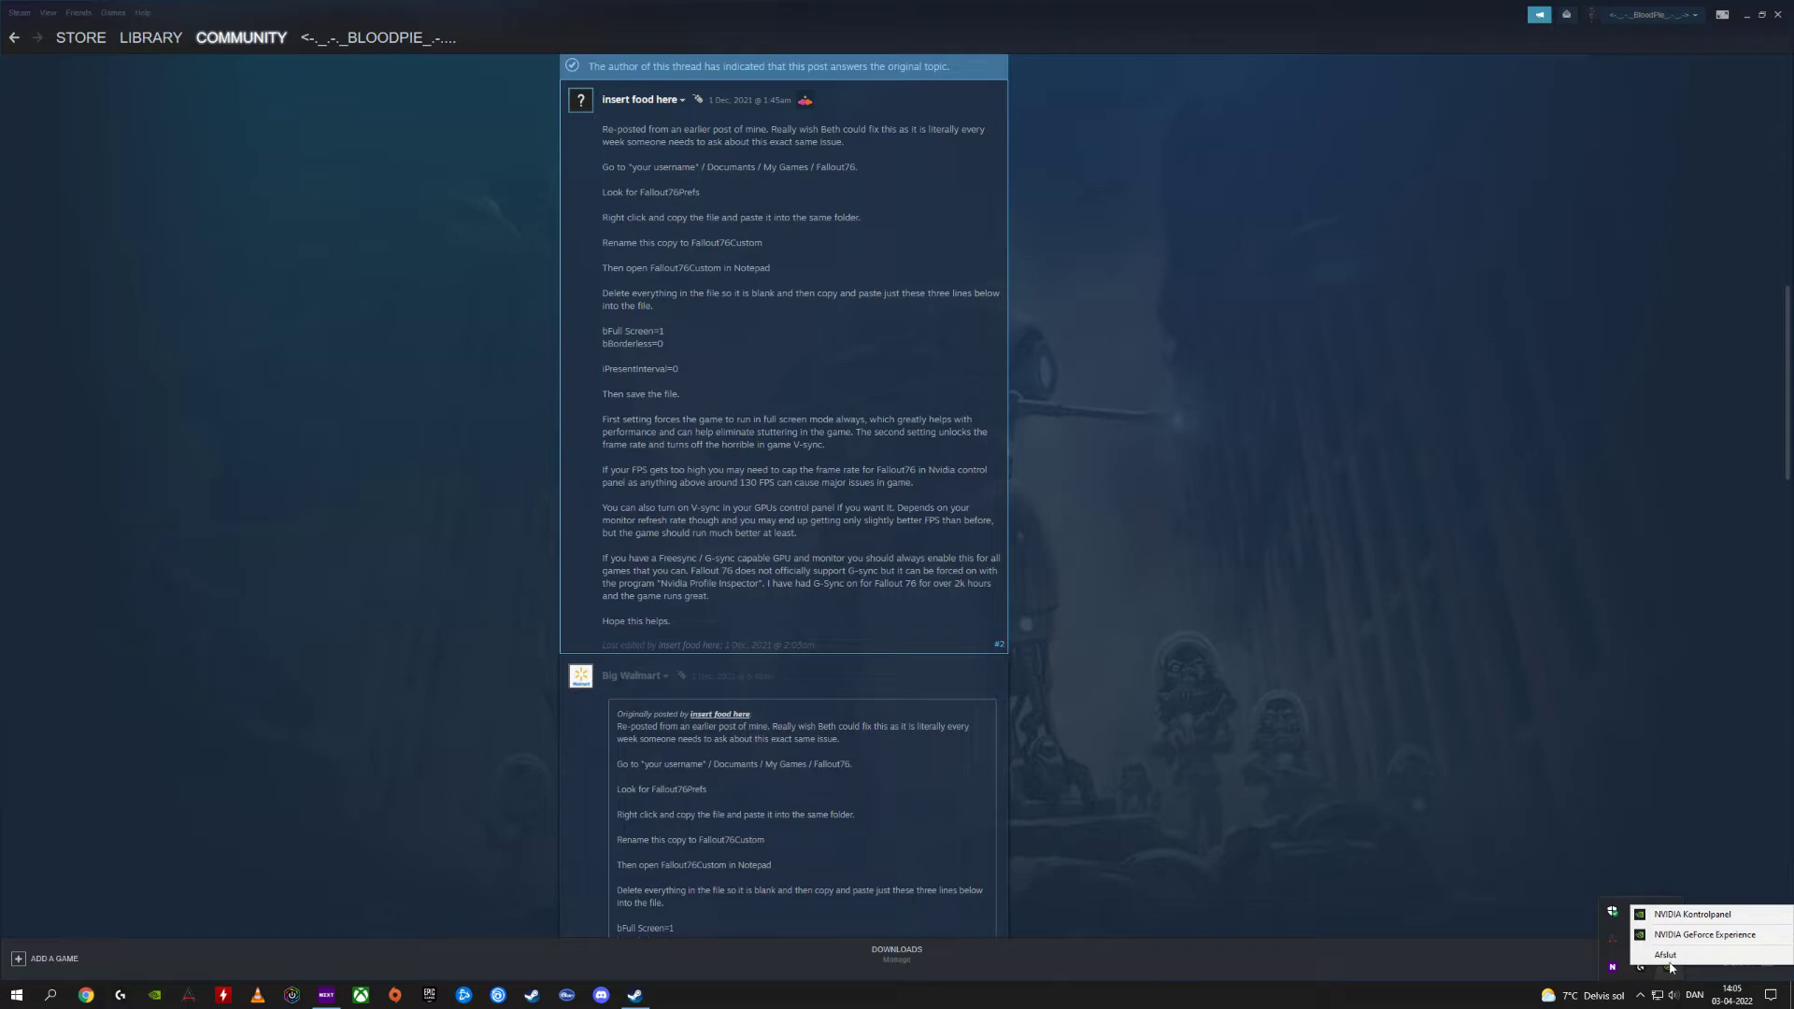
{"action": "left_click", "coordinate": [1676, 916]}
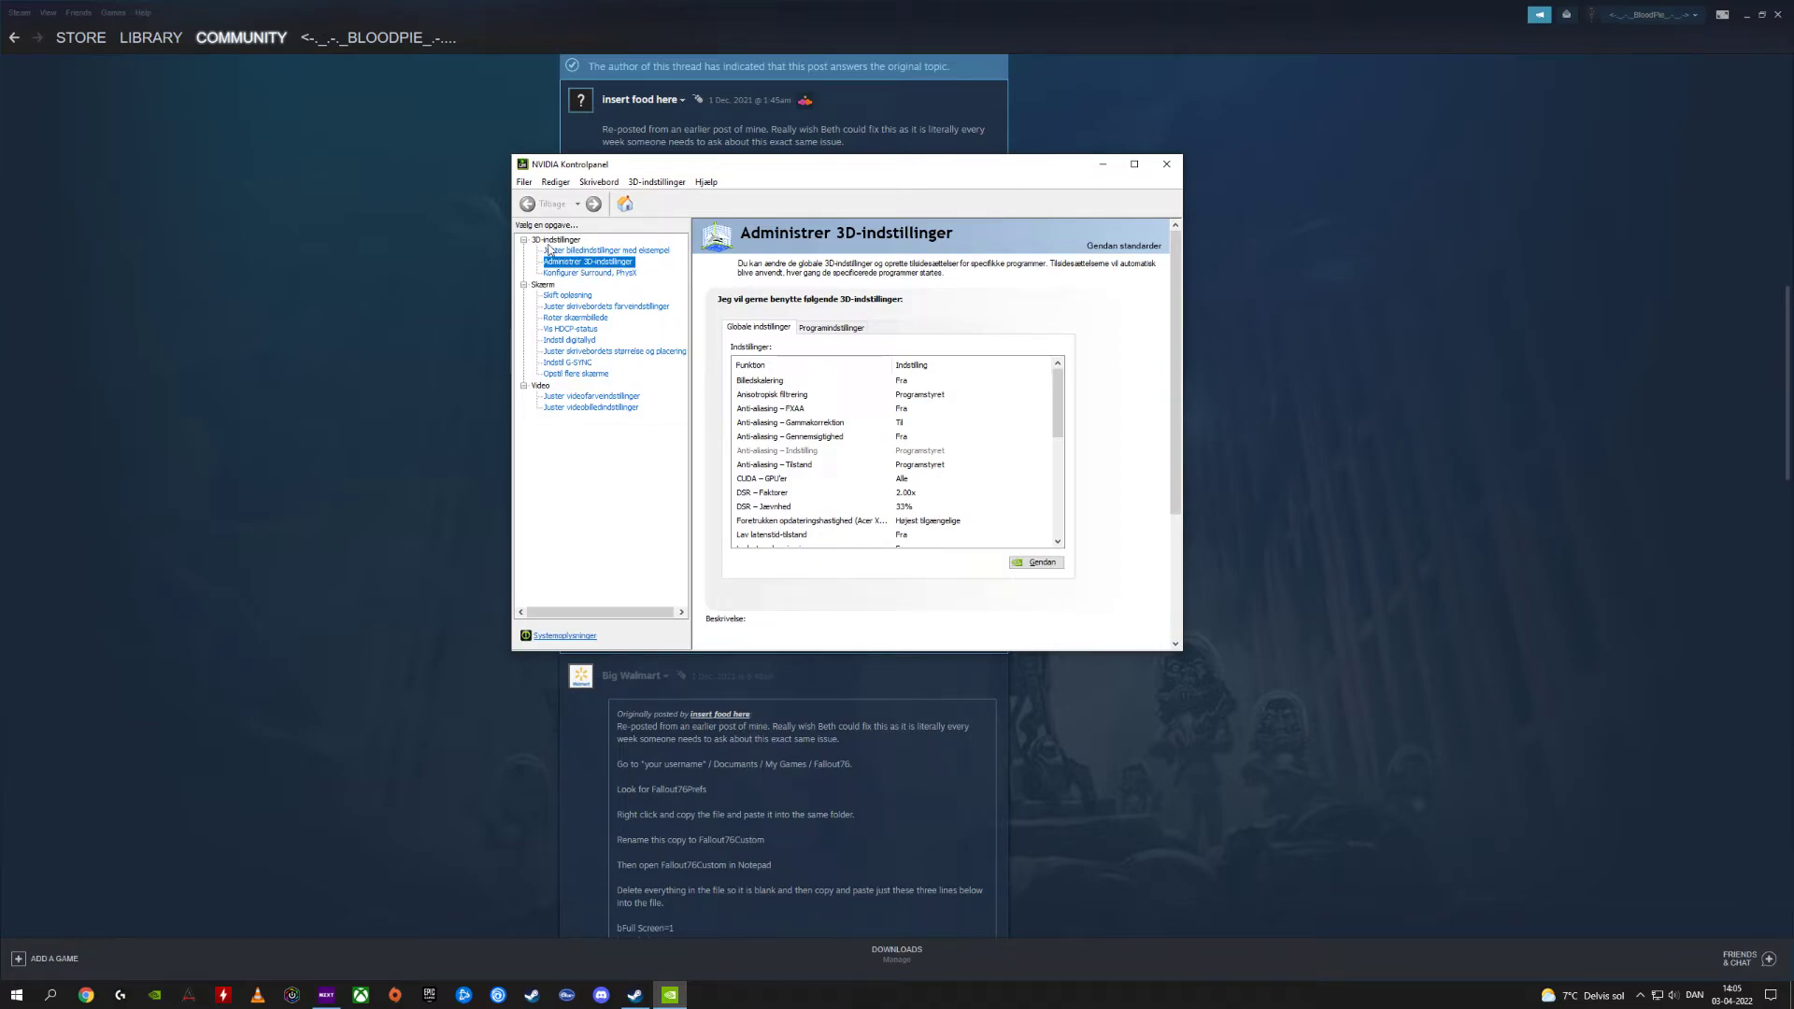
{"action": "left_click", "coordinate": [824, 326]}
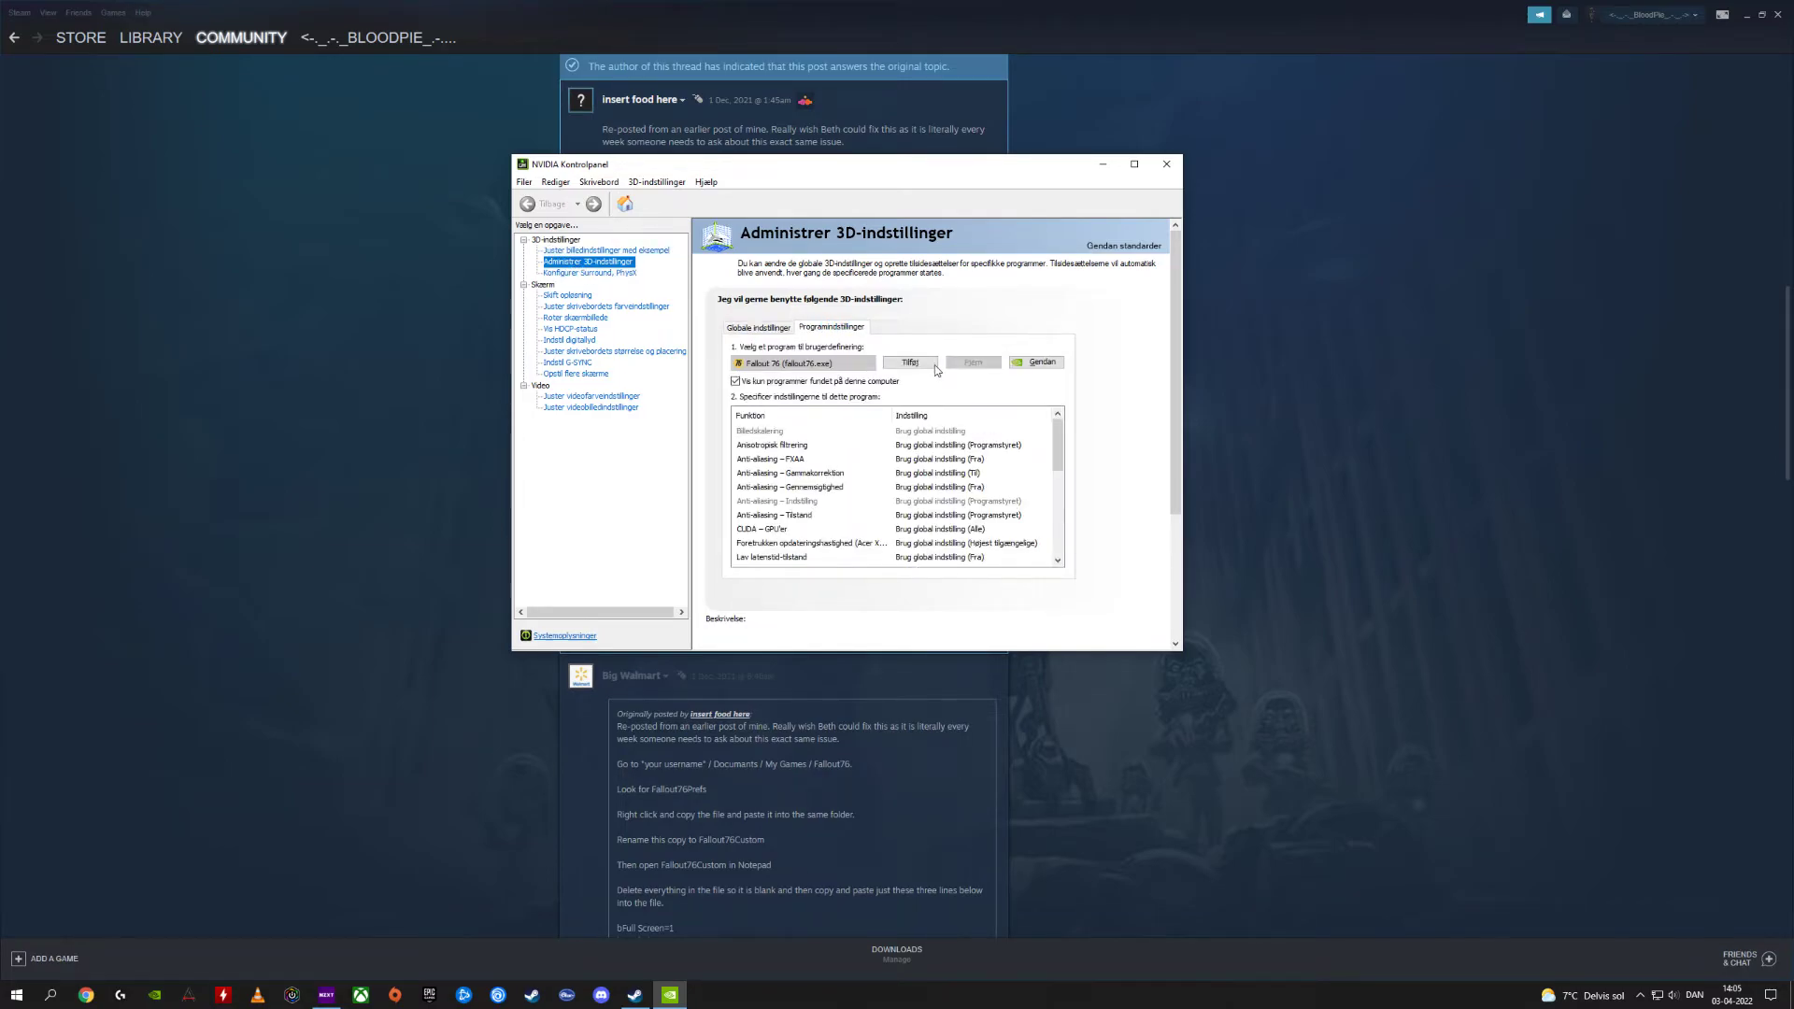
{"action": "scroll", "coordinate": [880, 501], "scroll_direction": "down", "scroll_amount": 4}
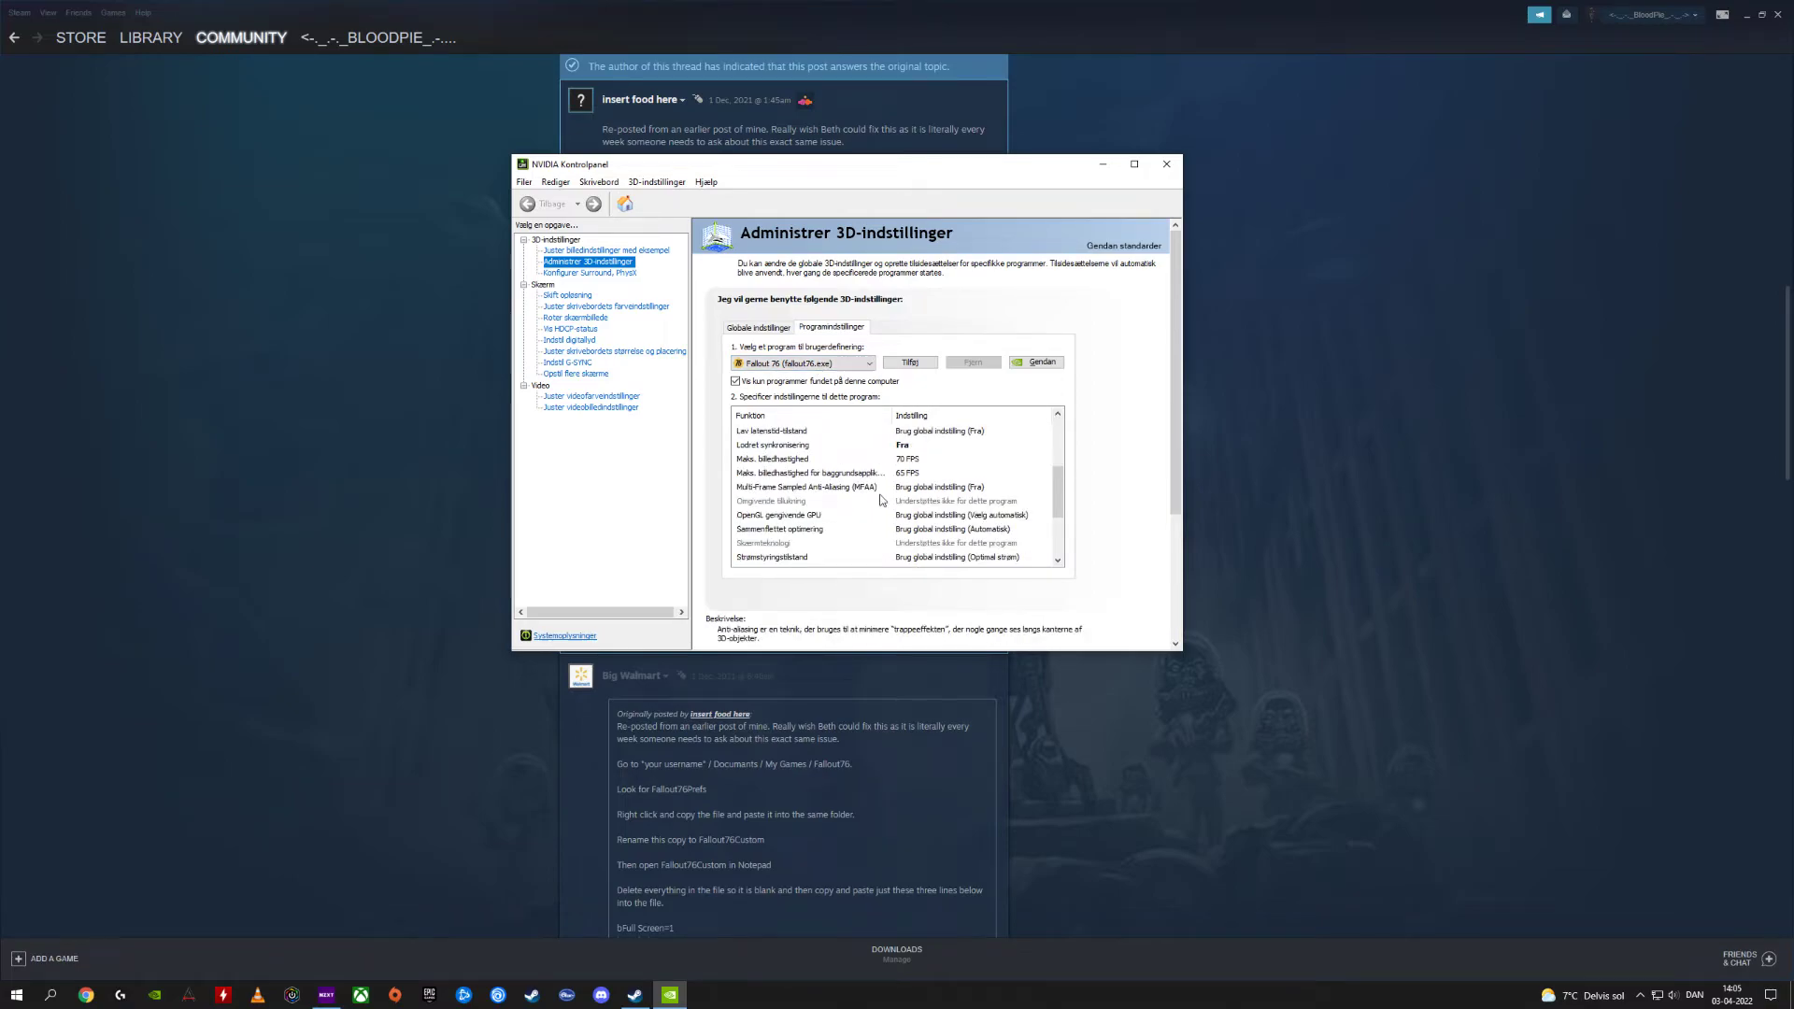
{"action": "scroll", "coordinate": [878, 502], "scroll_direction": "down", "scroll_amount": 1}
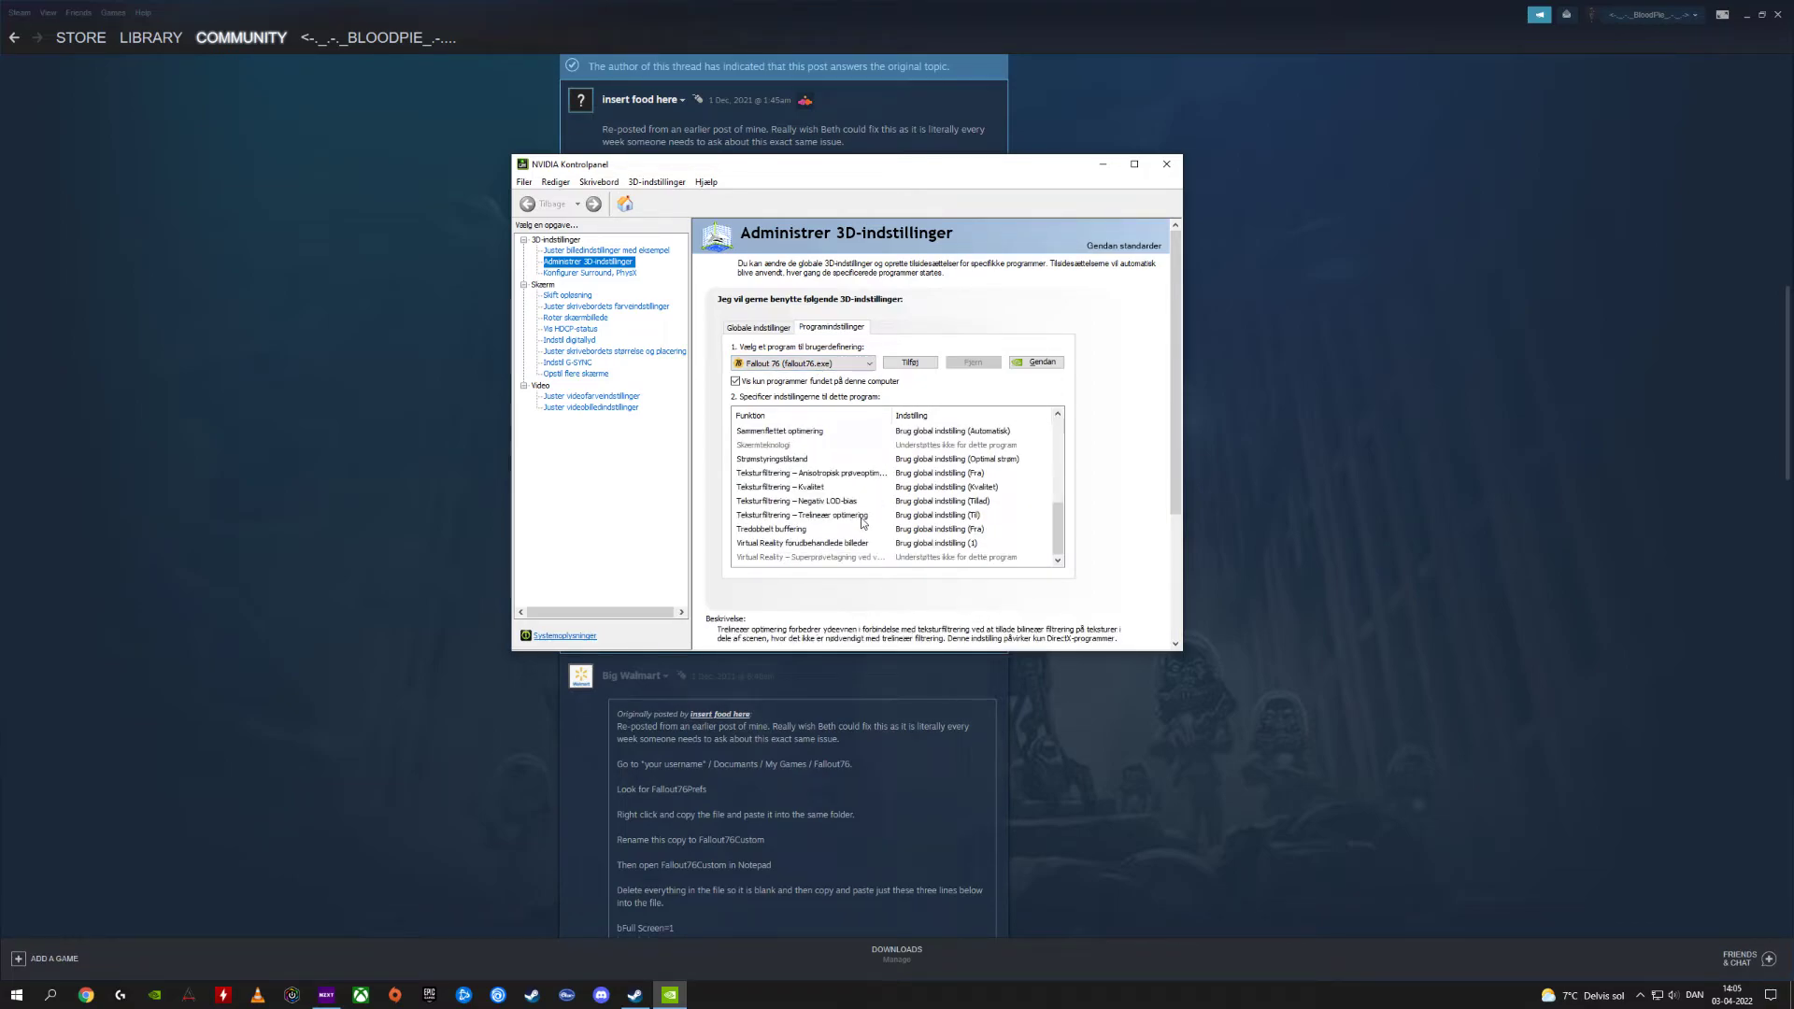
{"action": "scroll", "coordinate": [856, 515], "scroll_direction": "up", "scroll_amount": 2}
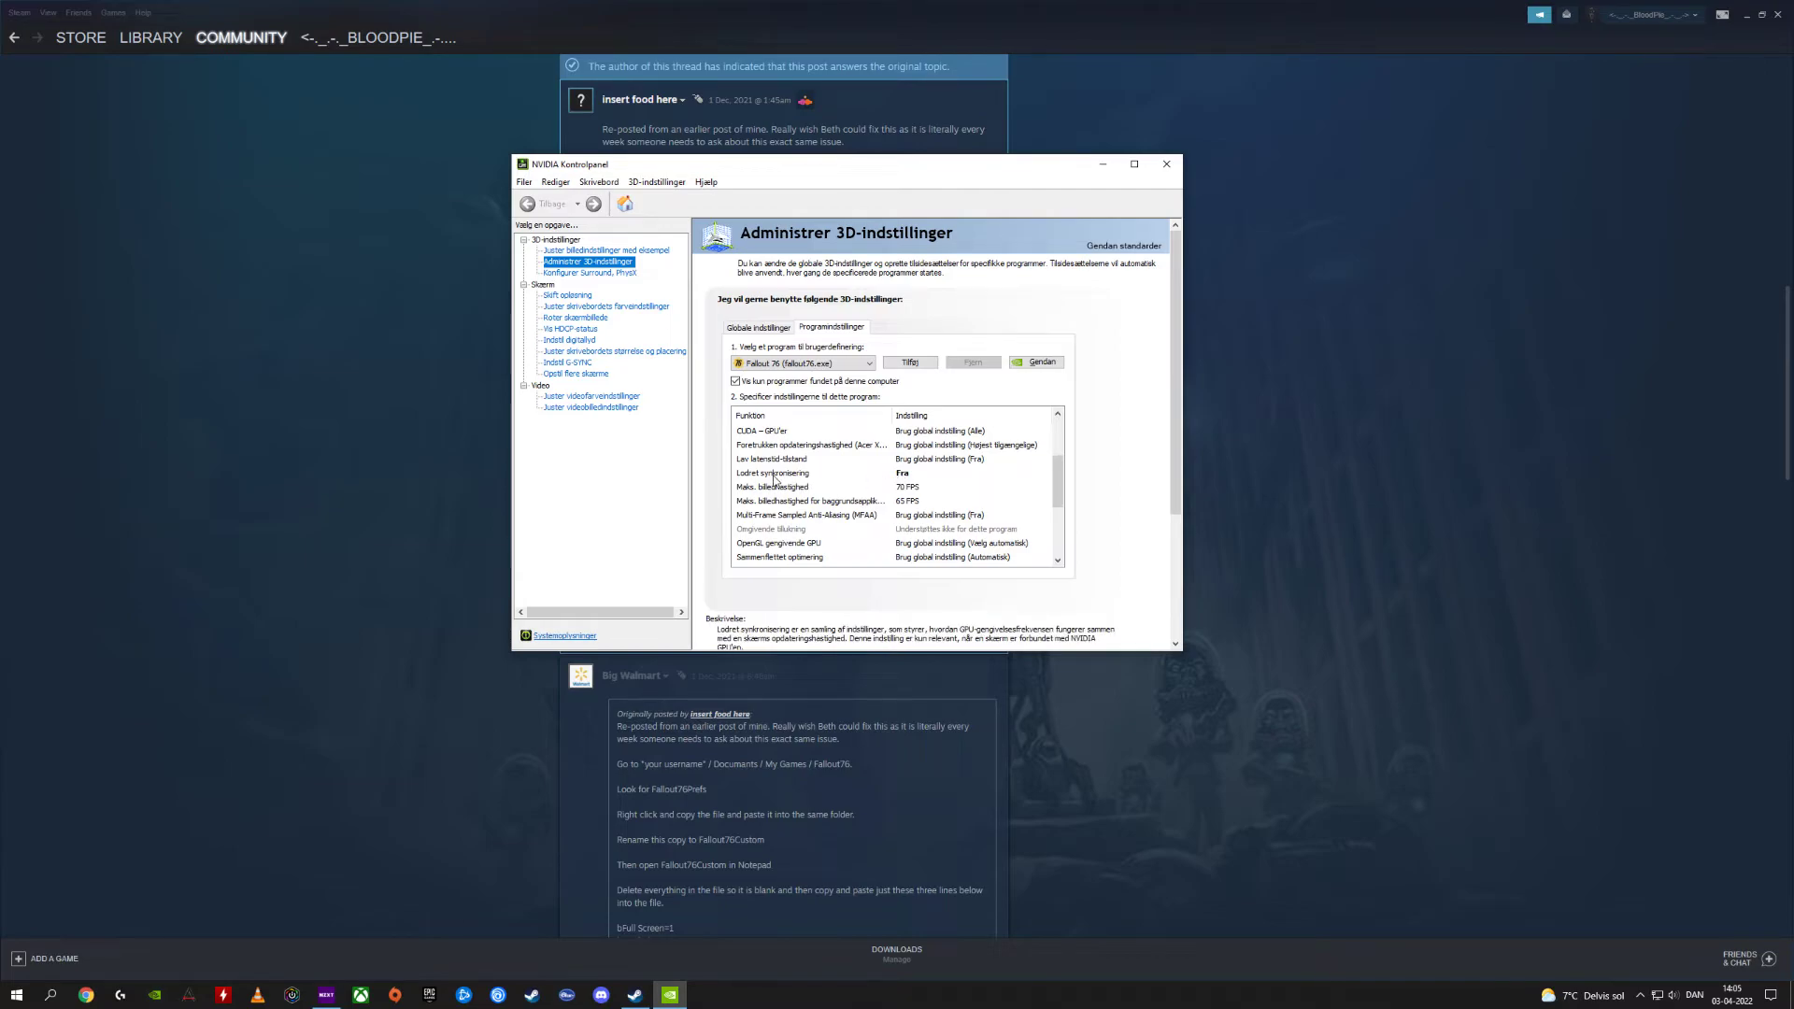
Restore Steam to a window and relaunch NVIDIA Kontrolpanel from the tray's NVIDIA icon.
{"action": "left_click", "coordinate": [1166, 165]}
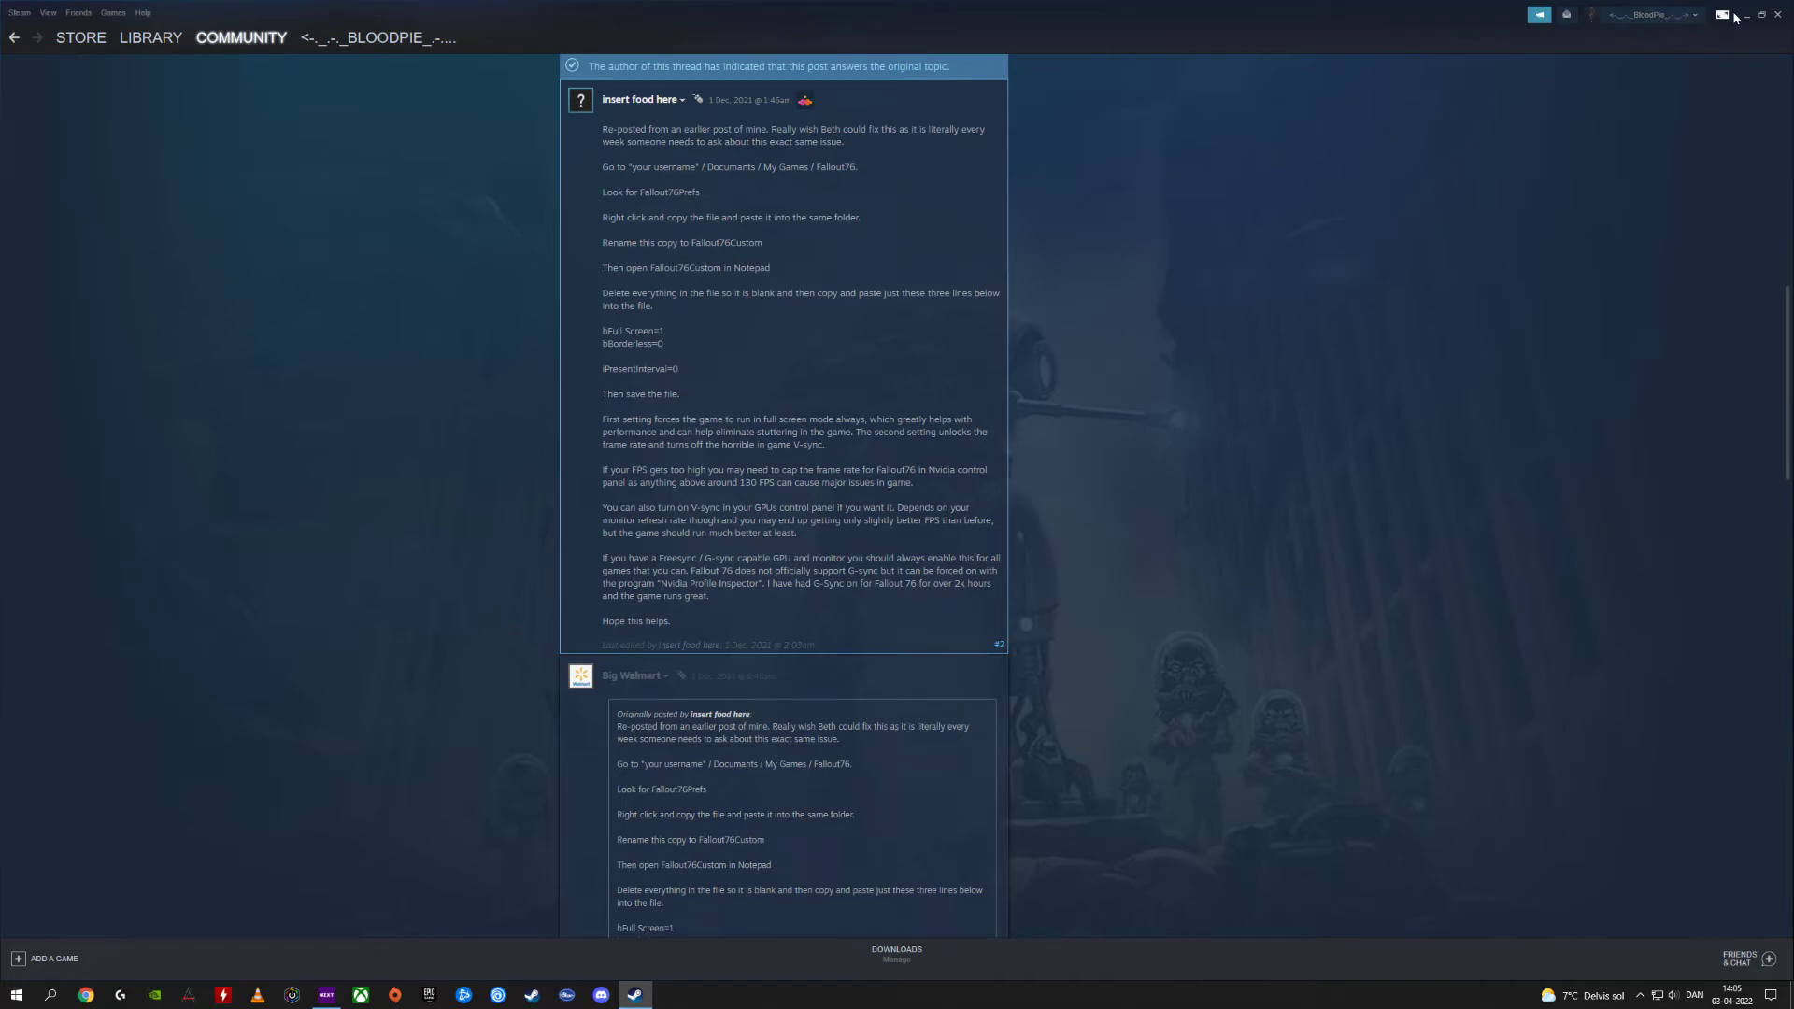
{"action": "left_click", "coordinate": [1761, 14]}
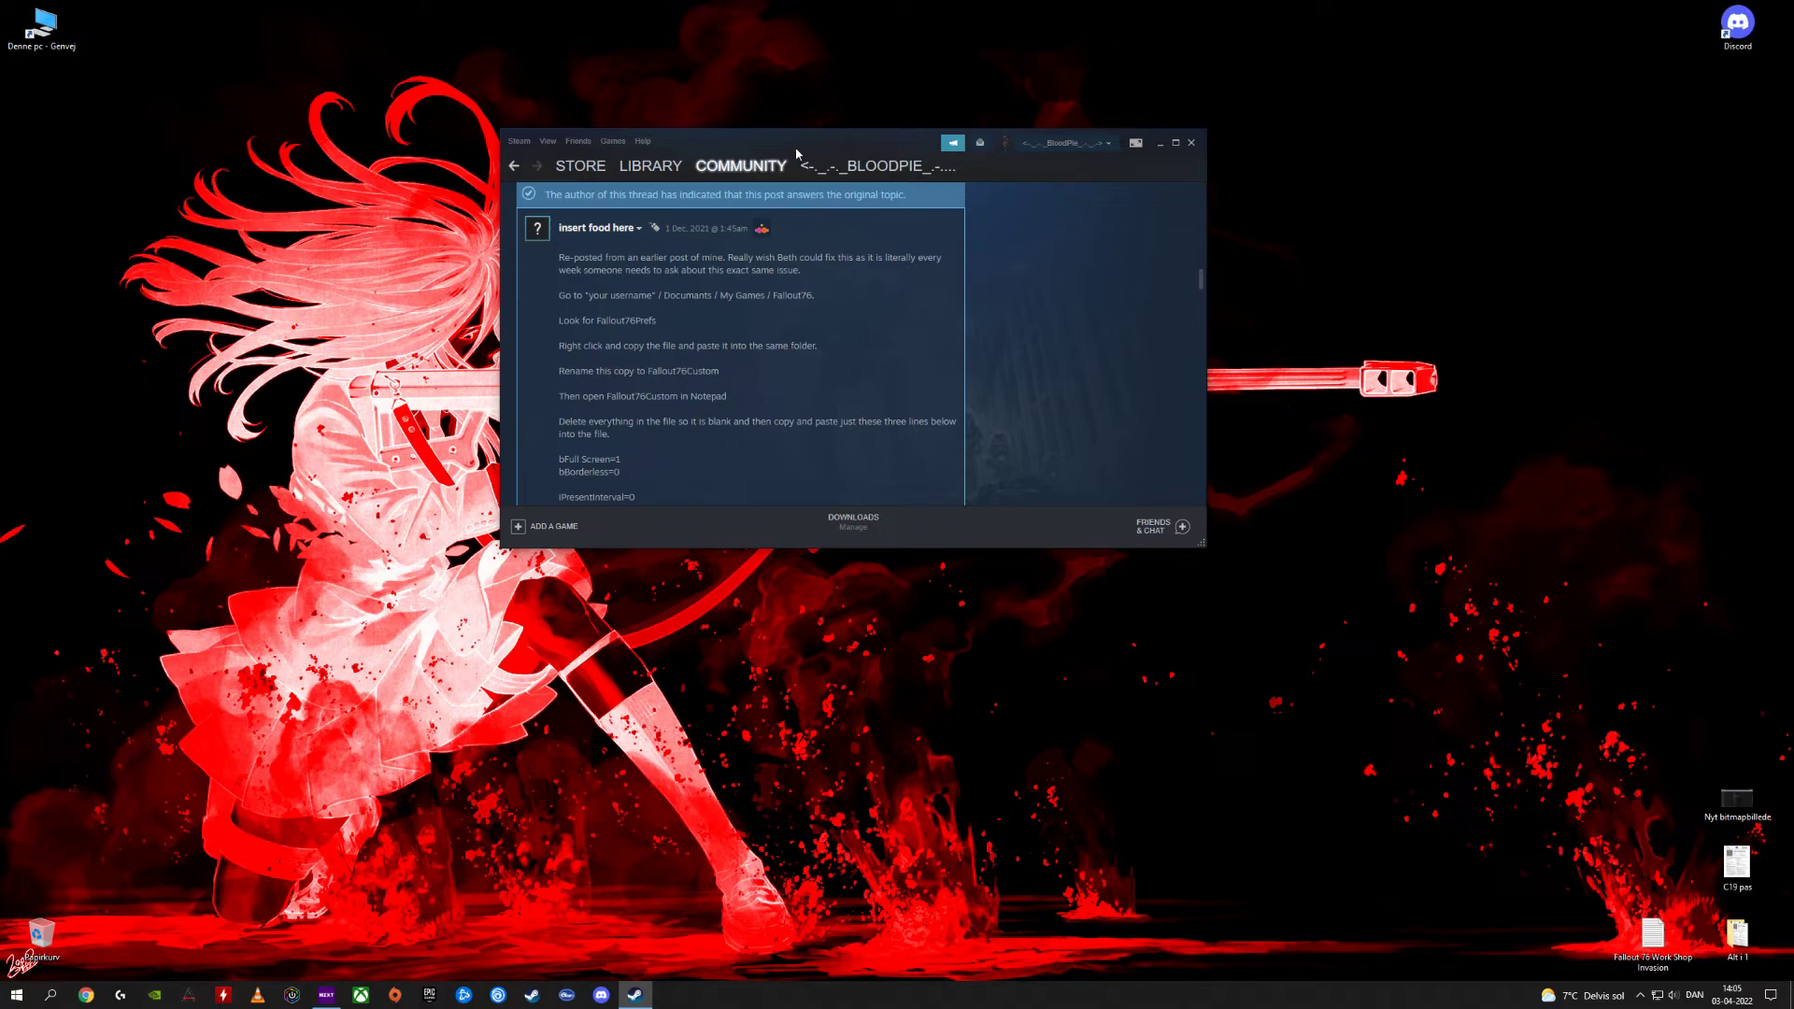
{"action": "left_click", "coordinate": [1640, 995]}
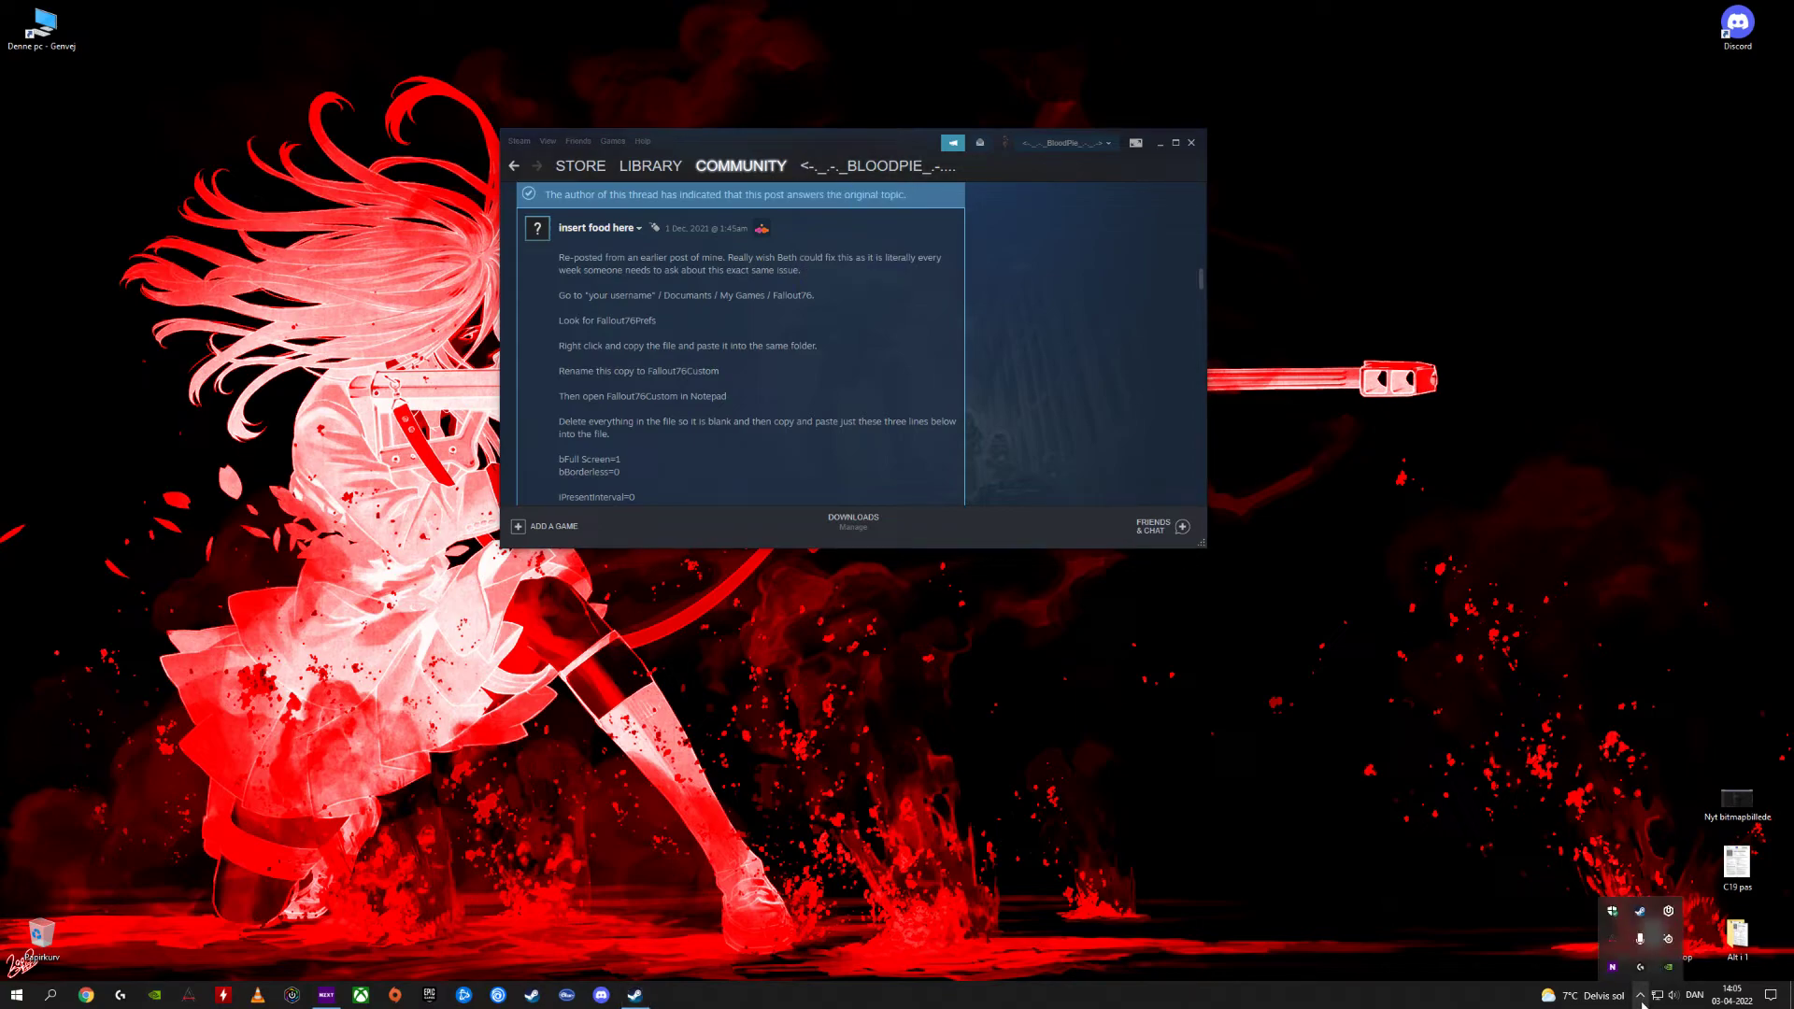
{"action": "right_click", "coordinate": [1639, 913]}
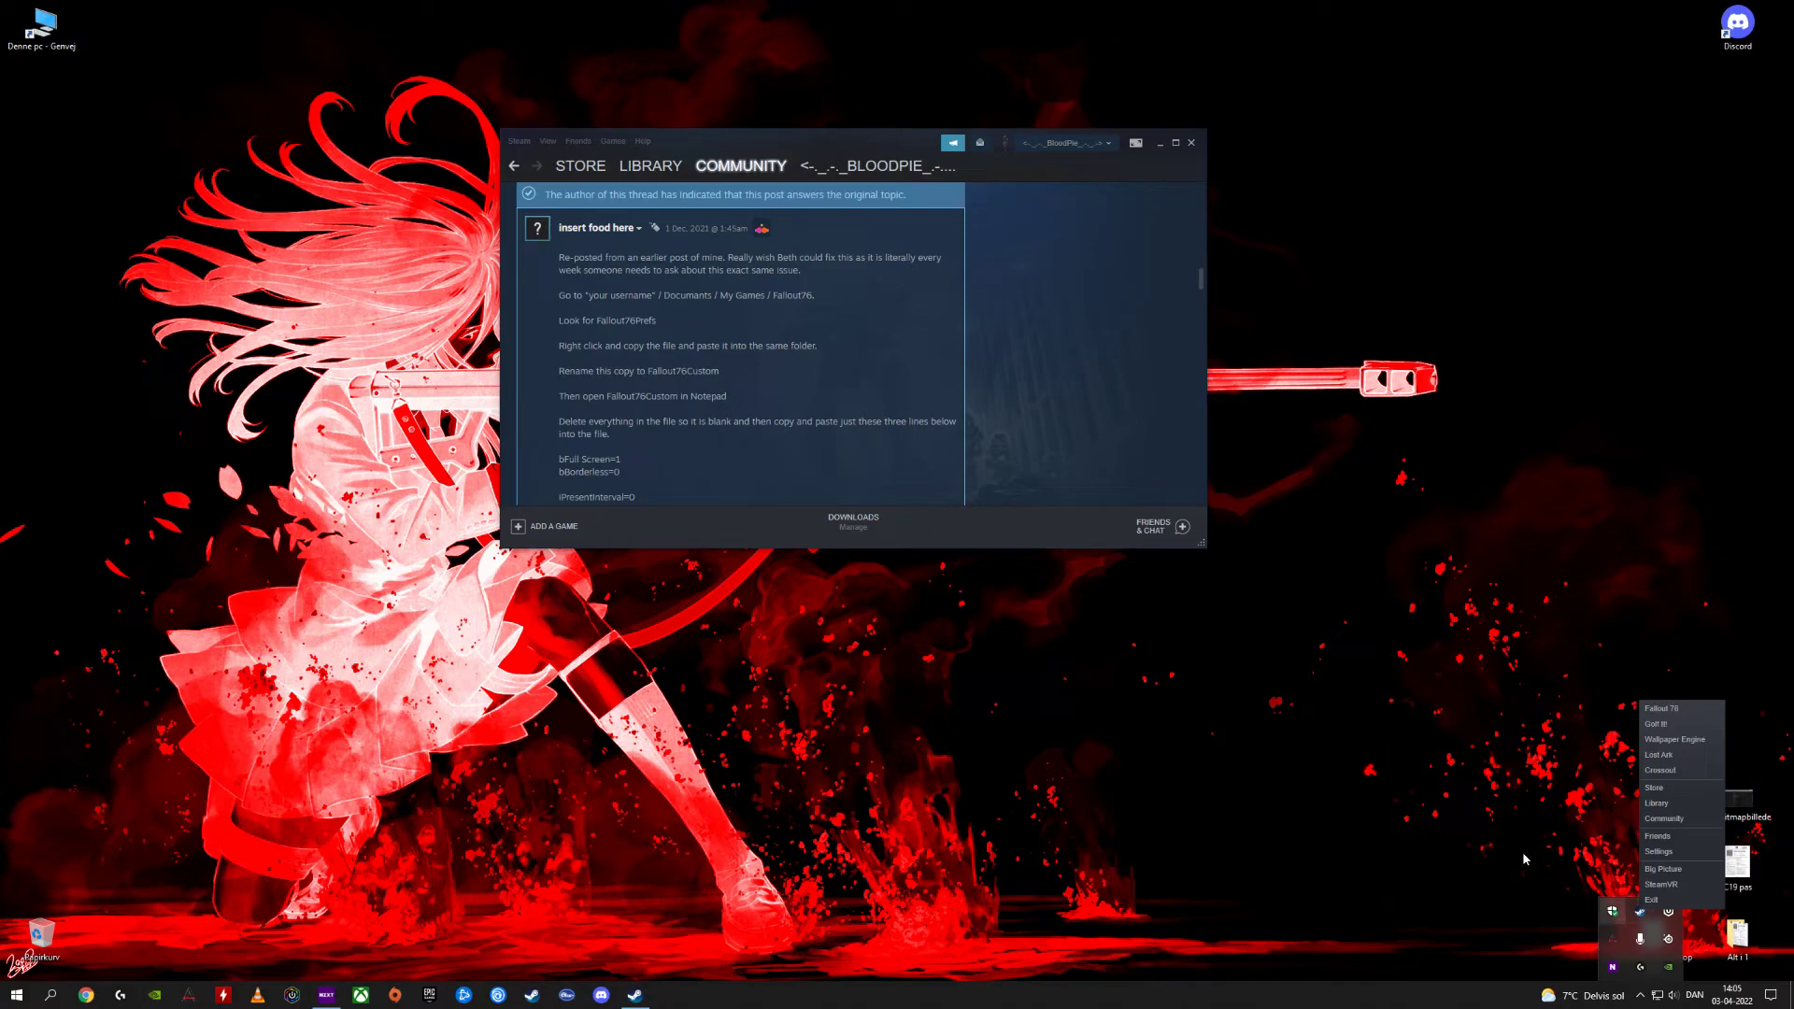
{"action": "right_click", "coordinate": [1667, 968]}
{"action": "key", "text": "Escape"}
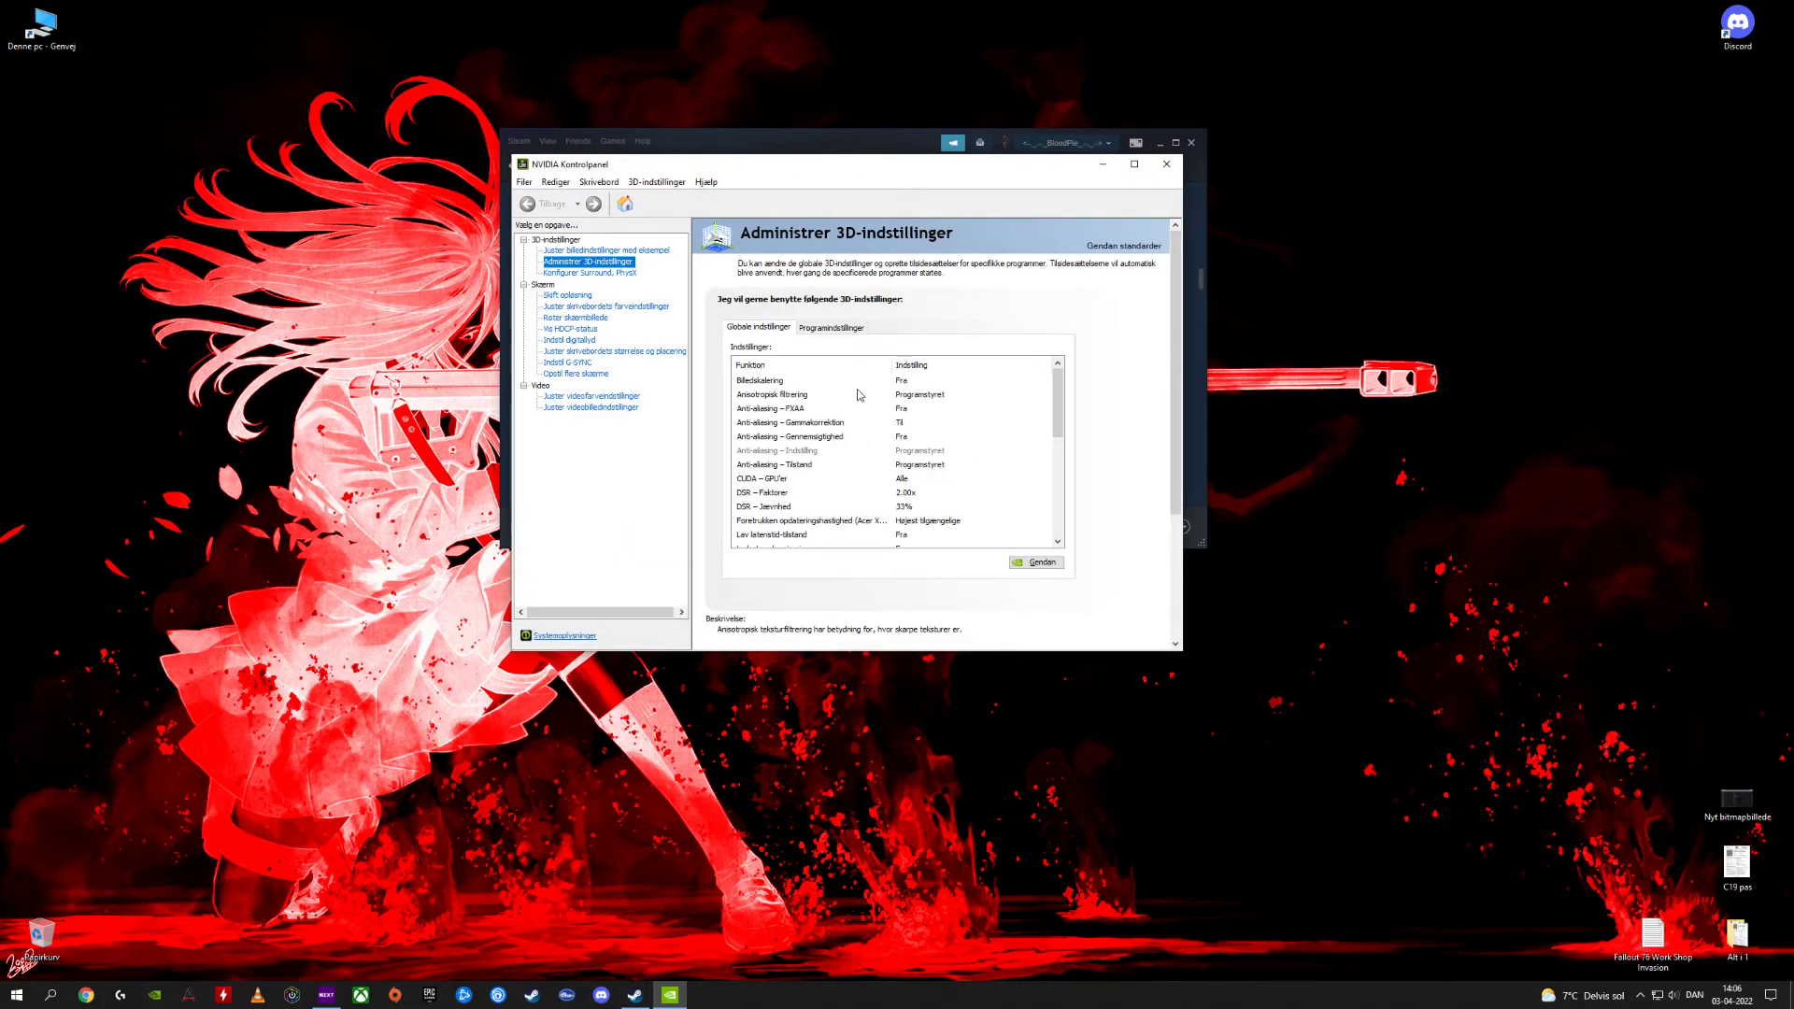
Review Diablo III's program settings (V-sync Off, 65 FPS cap), then close the panel.
{"action": "left_click", "coordinate": [840, 328]}
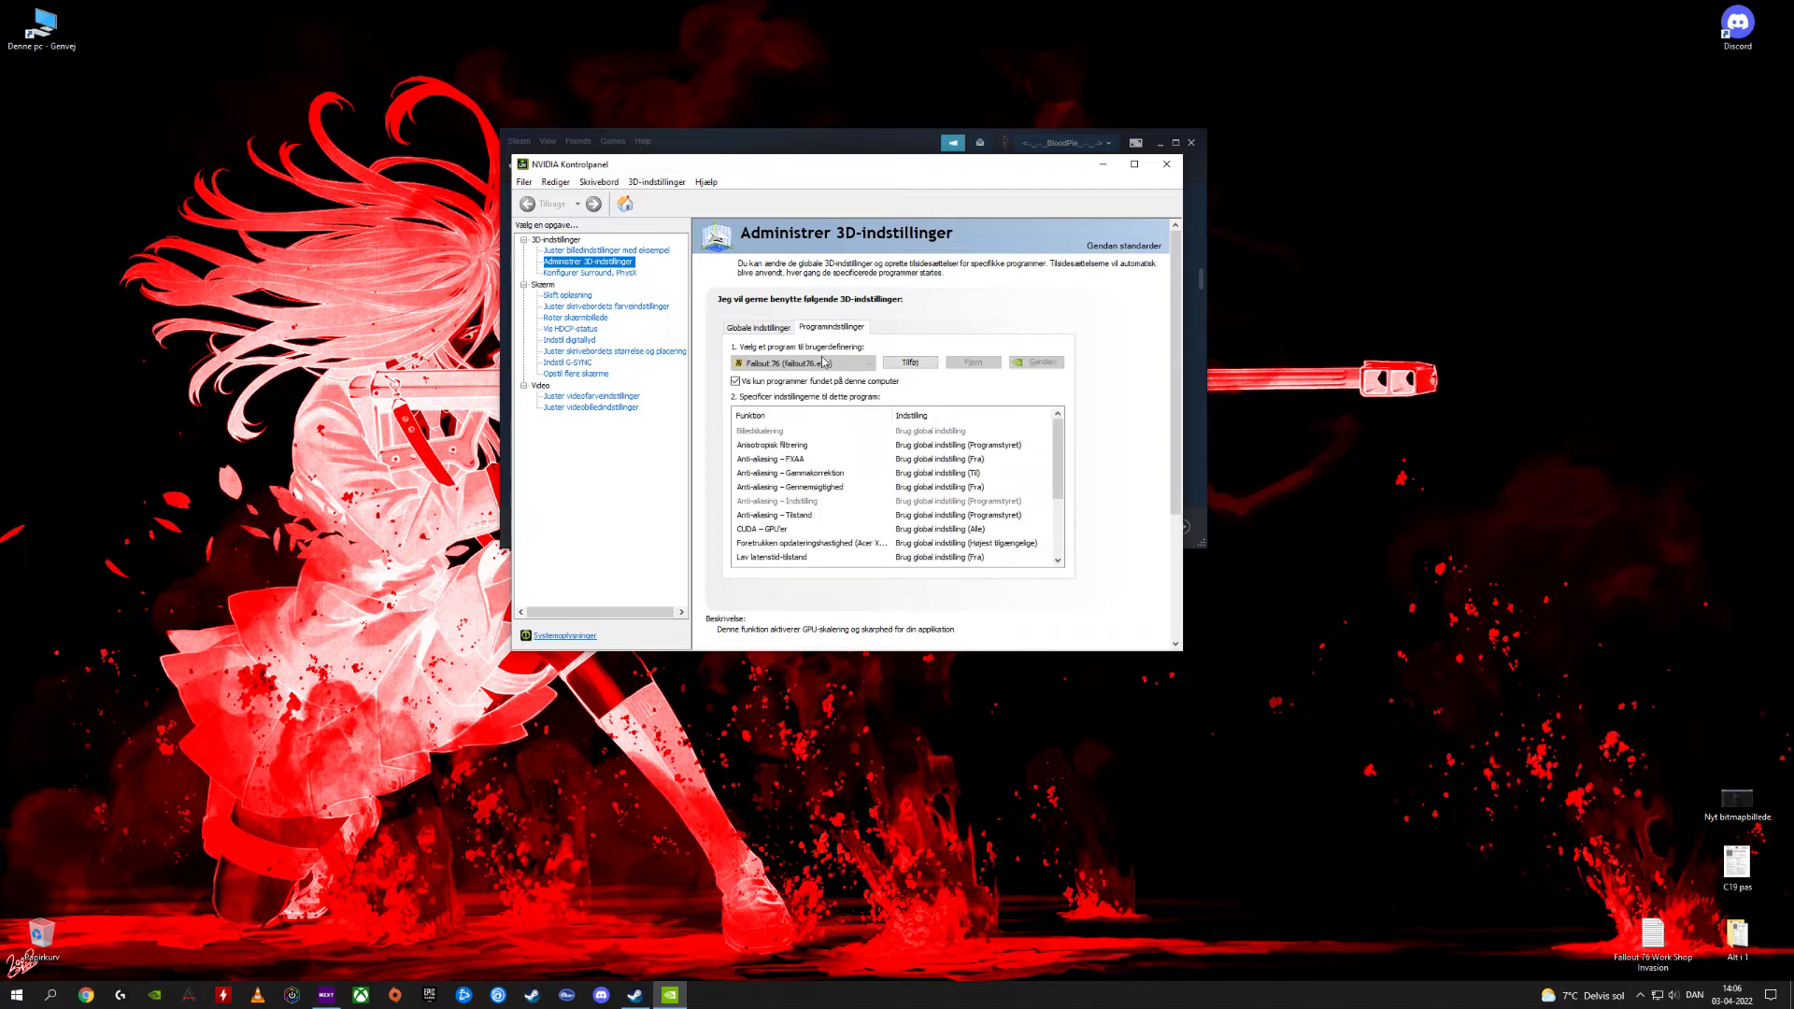
{"action": "left_click", "coordinate": [825, 364]}
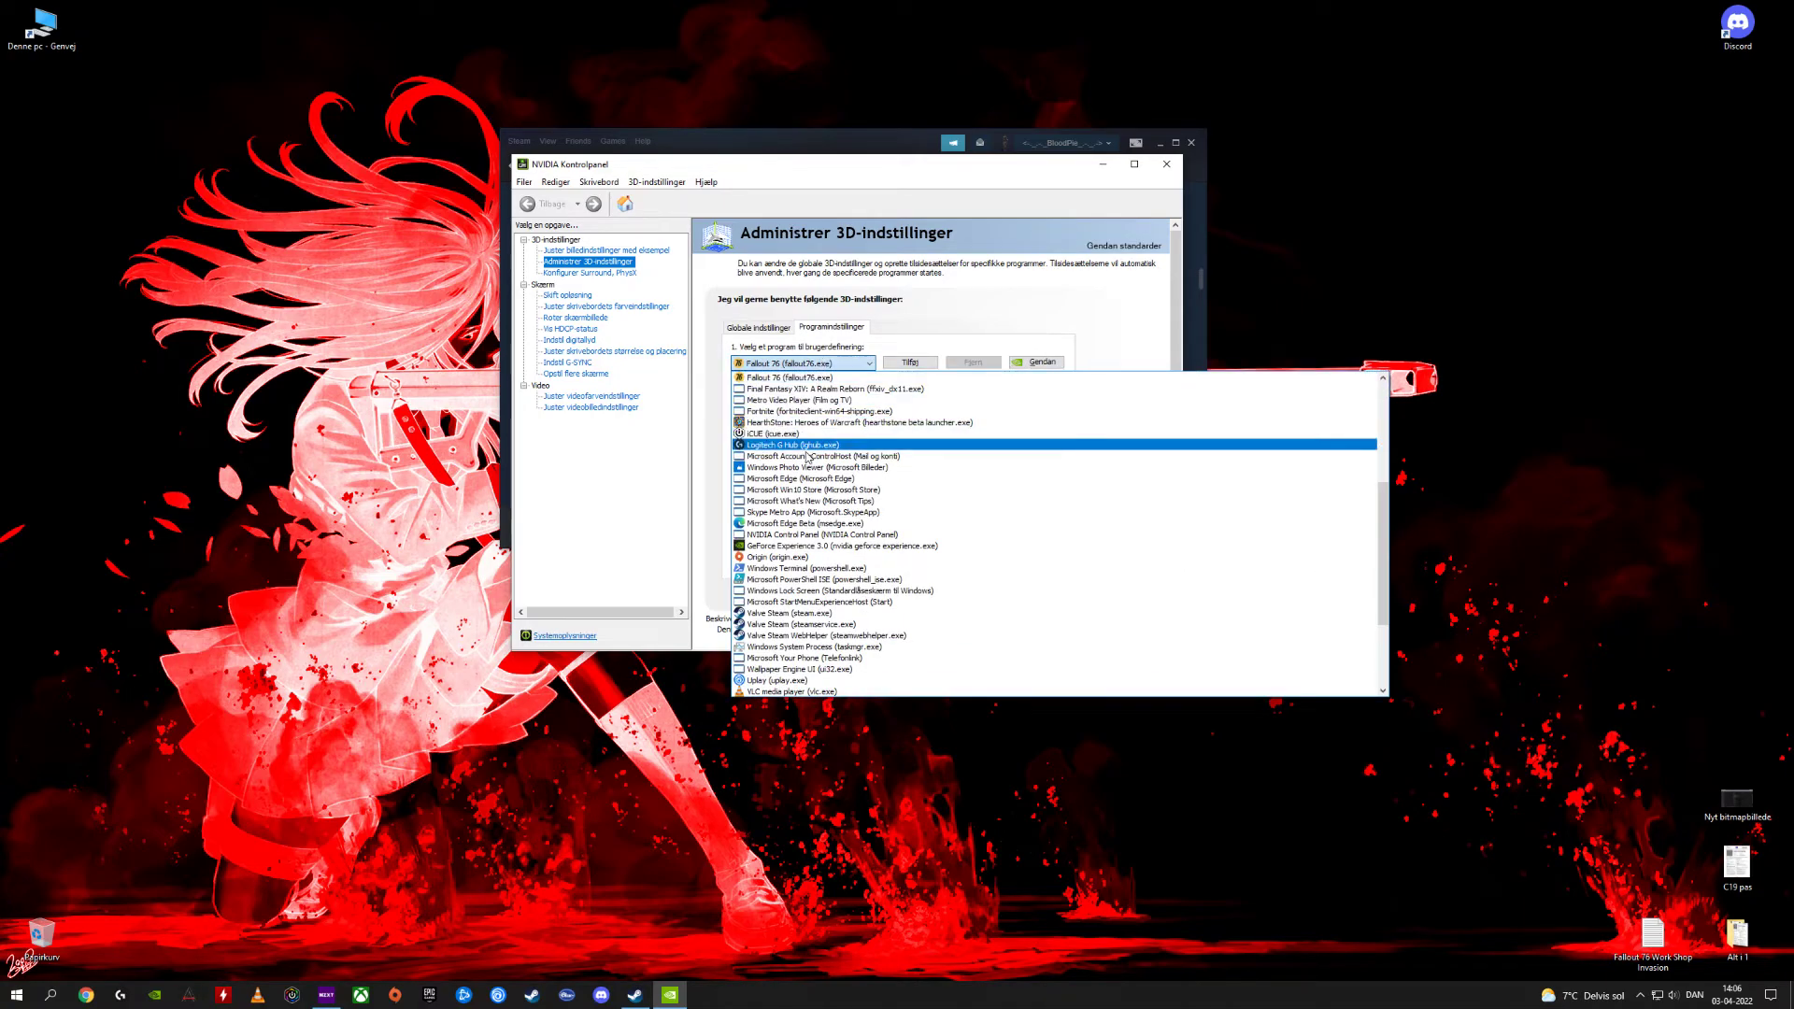
{"action": "scroll", "coordinate": [804, 607], "scroll_direction": "up", "scroll_amount": 4}
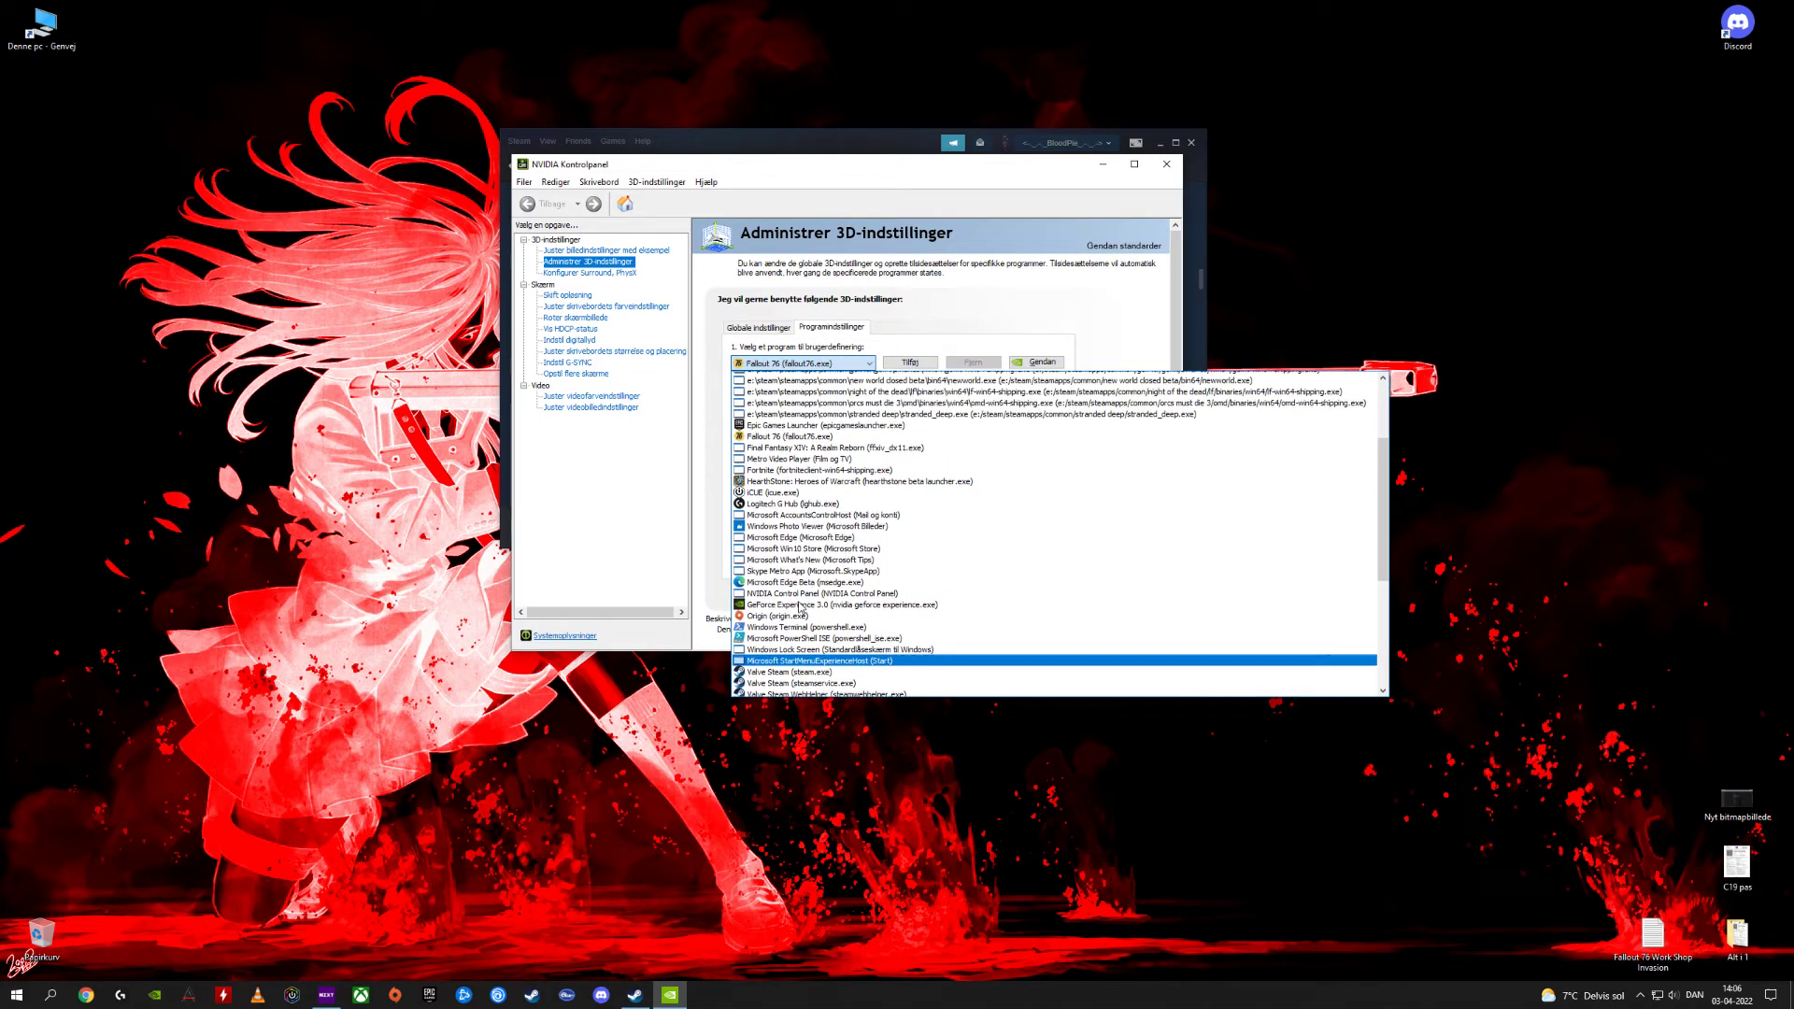
{"action": "scroll", "coordinate": [800, 486], "scroll_direction": "up", "scroll_amount": 2}
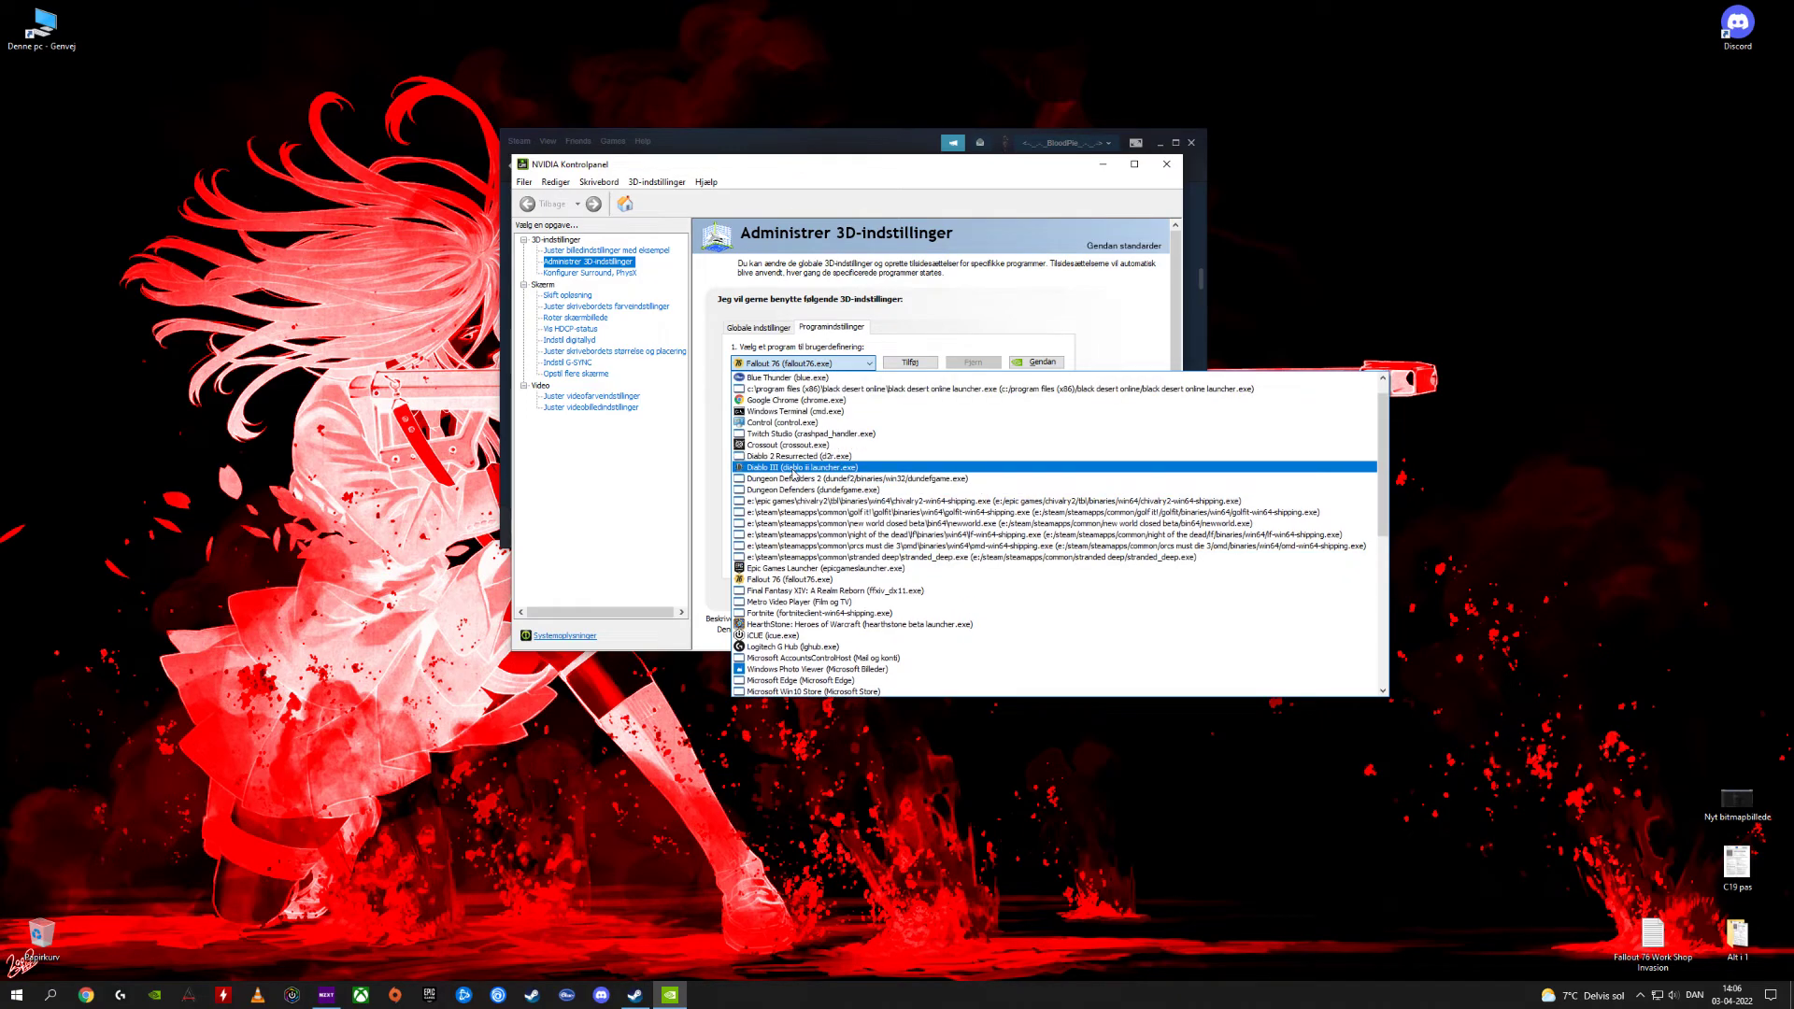
{"action": "left_click", "coordinate": [792, 467]}
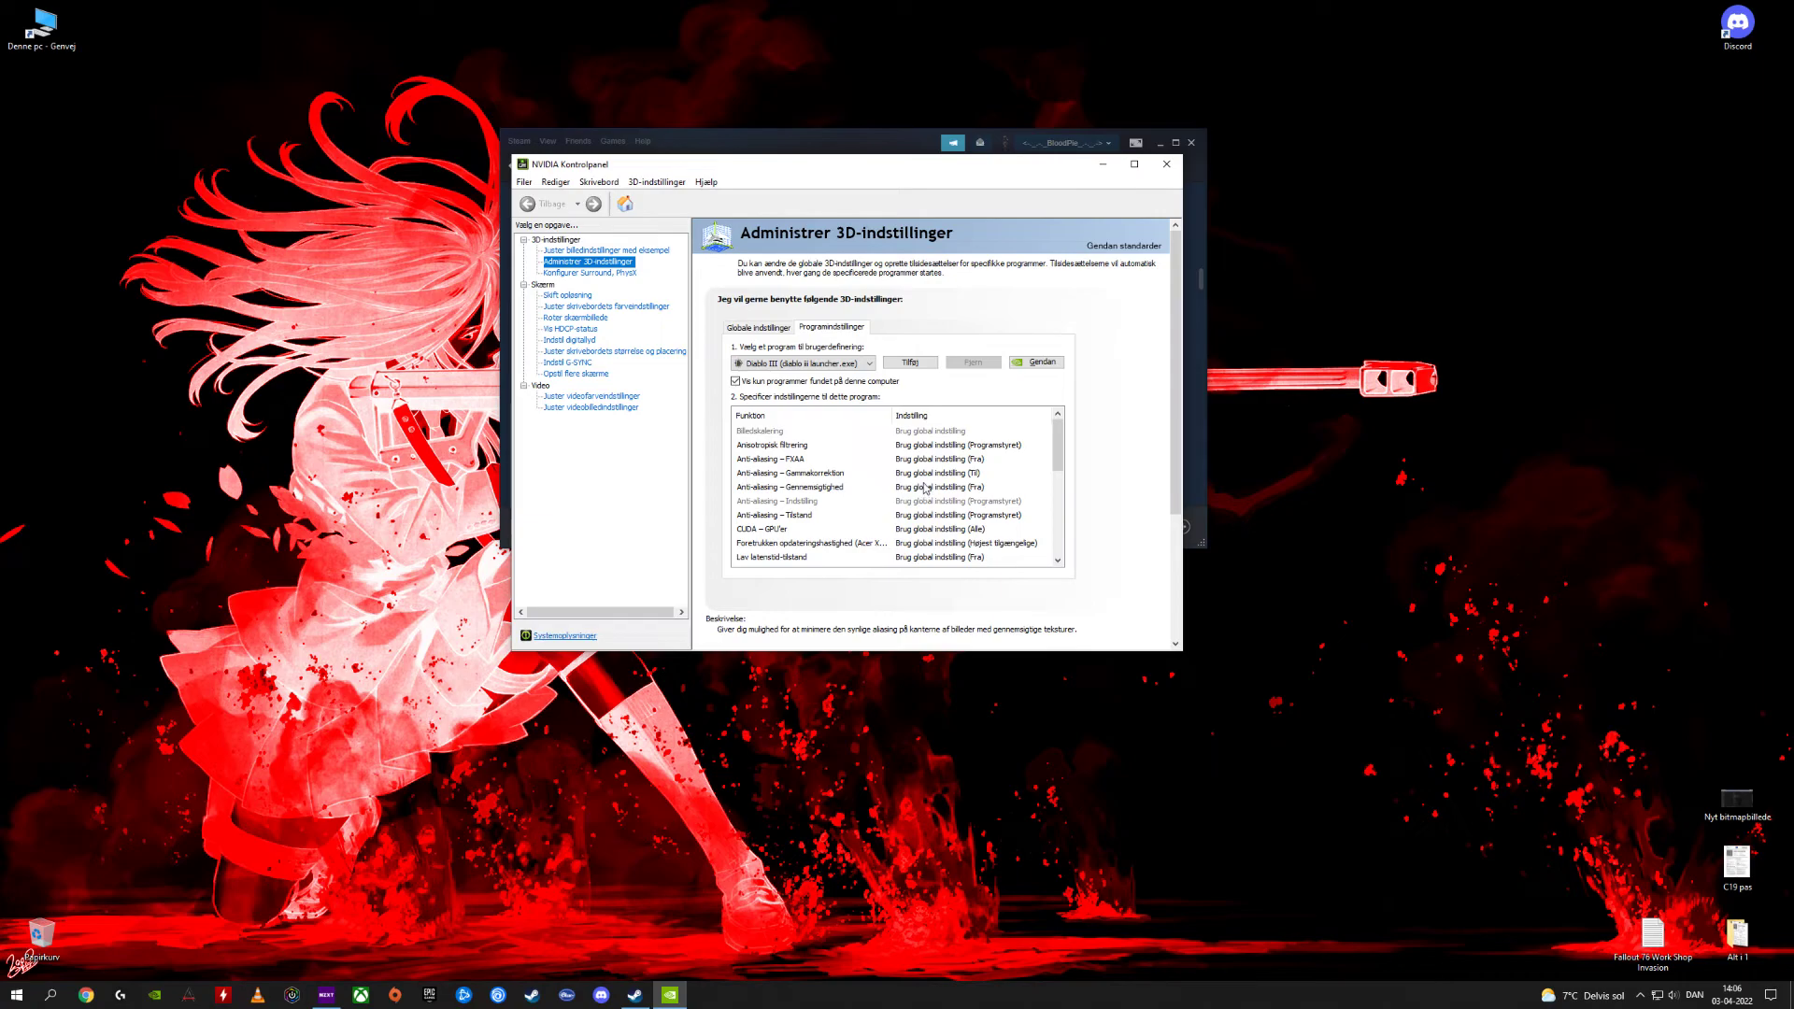
{"action": "scroll", "coordinate": [948, 476], "scroll_direction": "down", "scroll_amount": 1}
{"action": "scroll", "coordinate": [948, 477], "scroll_direction": "down", "scroll_amount": 1}
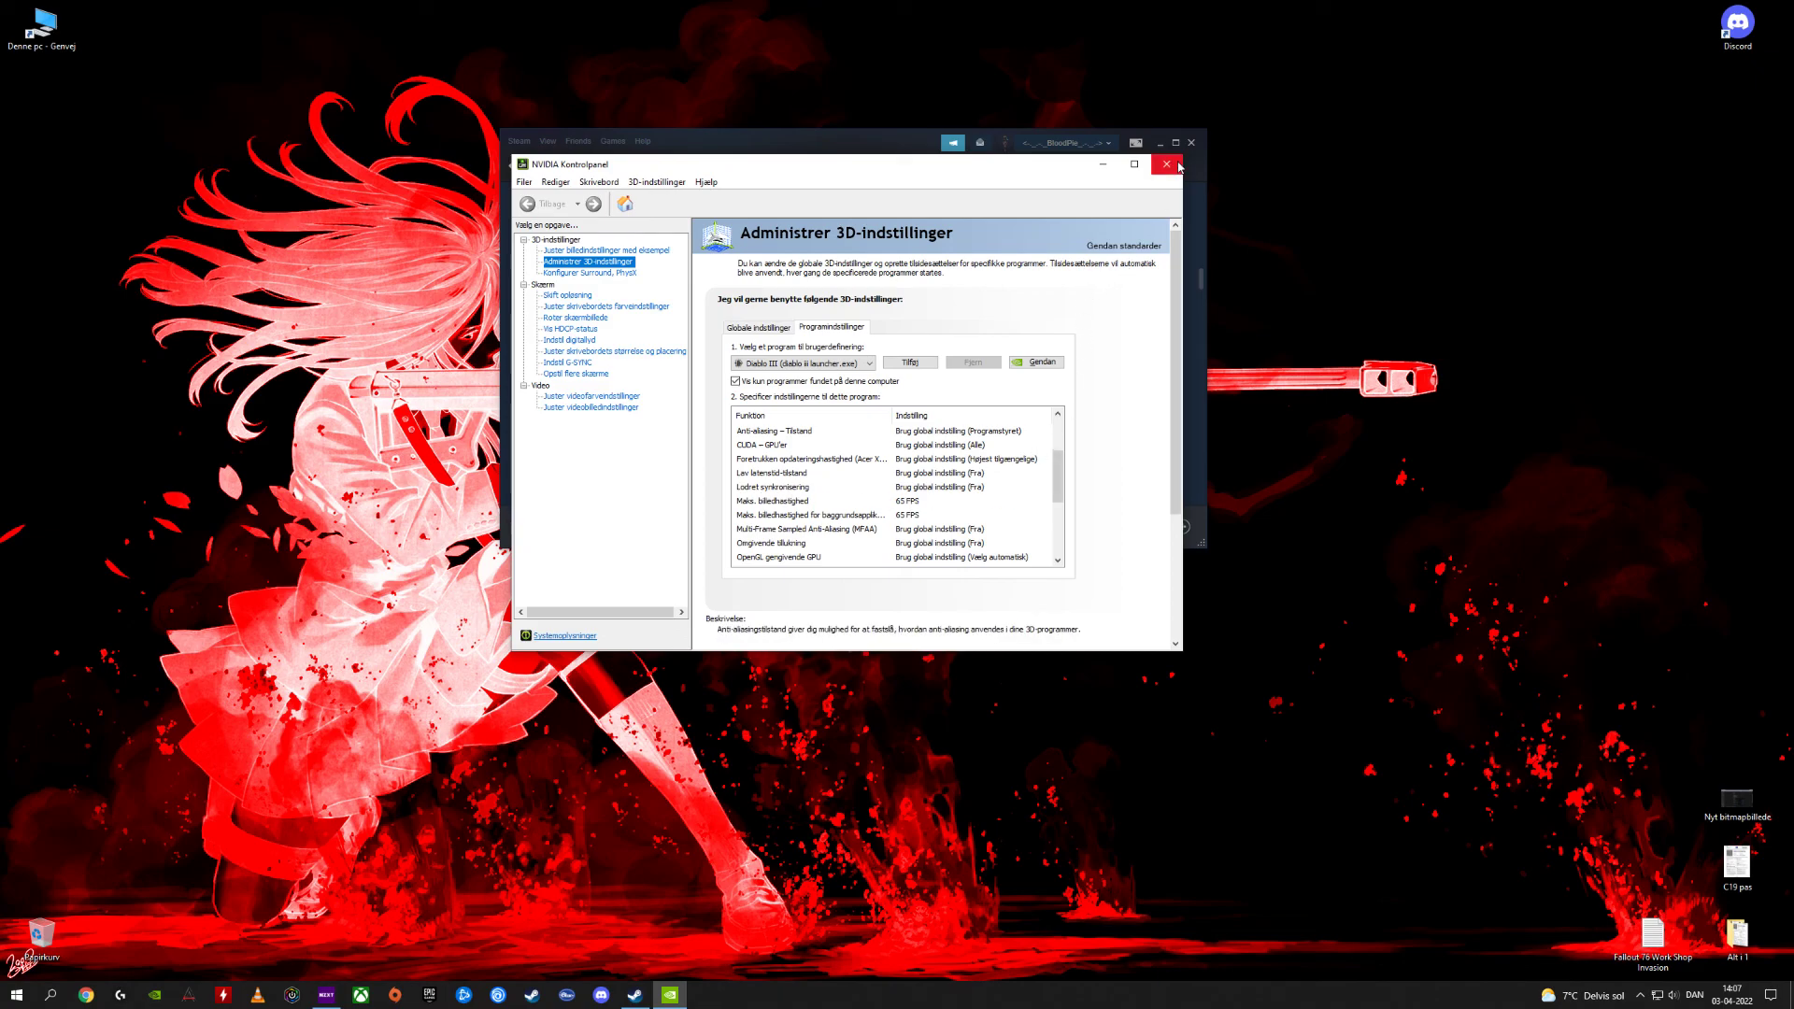
{"action": "left_click", "coordinate": [1178, 166]}
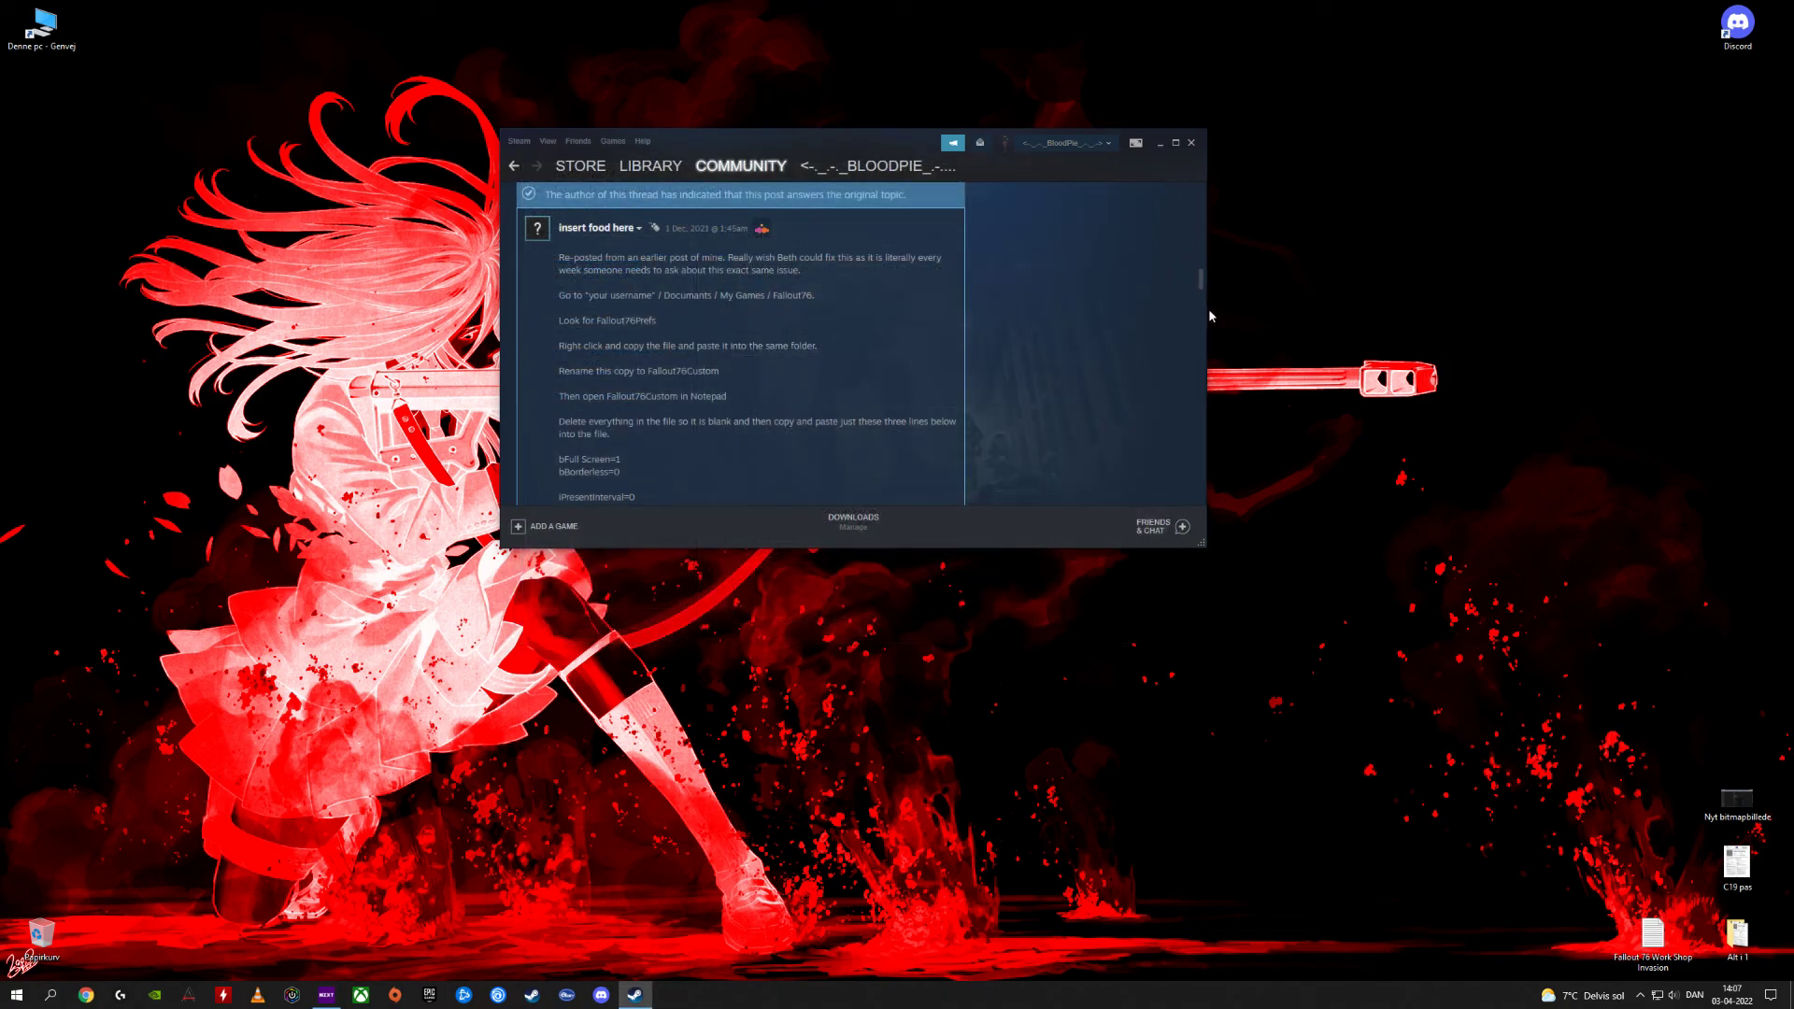